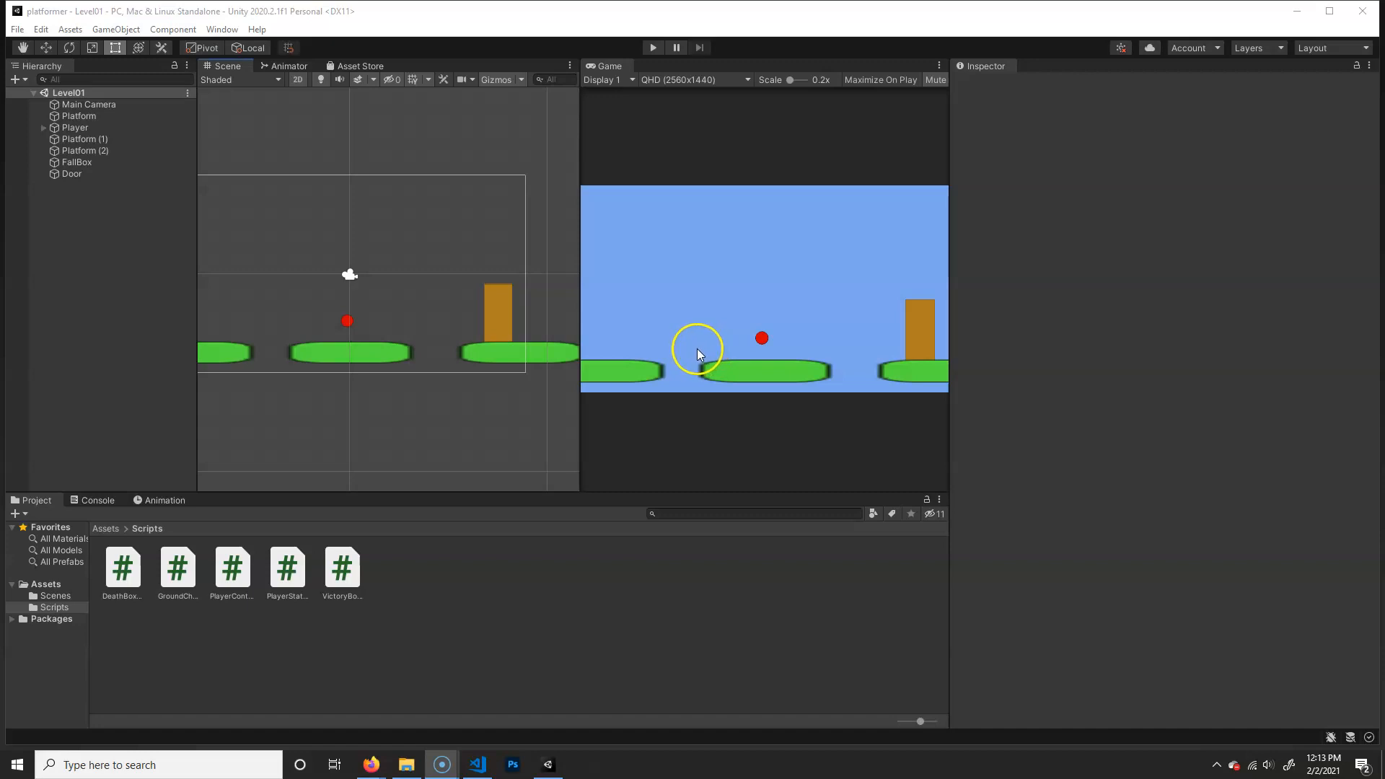
Add a 2D circle sprite to the Level01 scene.
{"action": "left_click", "coordinate": [26, 79]}
{"action": "mouse_move", "coordinate": [67, 147]}
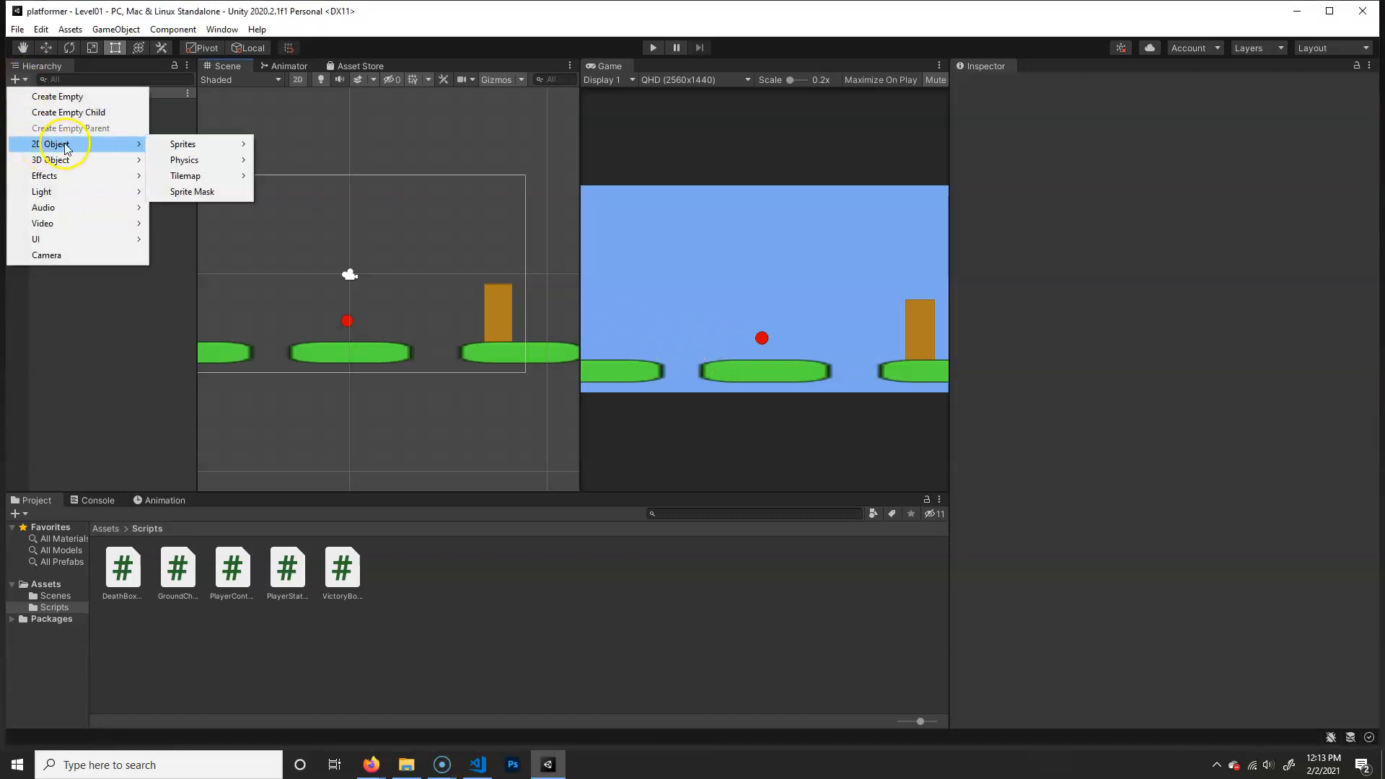
{"action": "mouse_move", "coordinate": [199, 148]}
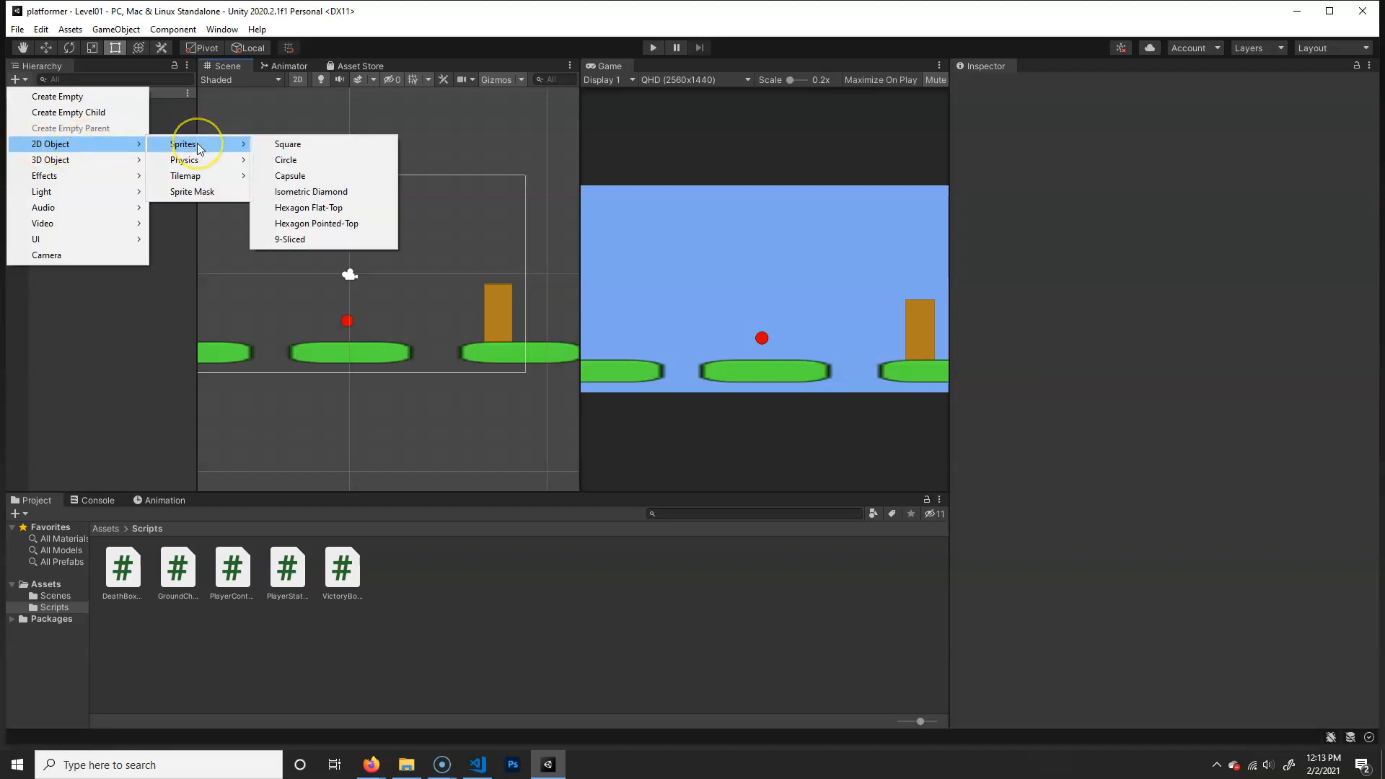
{"action": "left_click", "coordinate": [300, 165]}
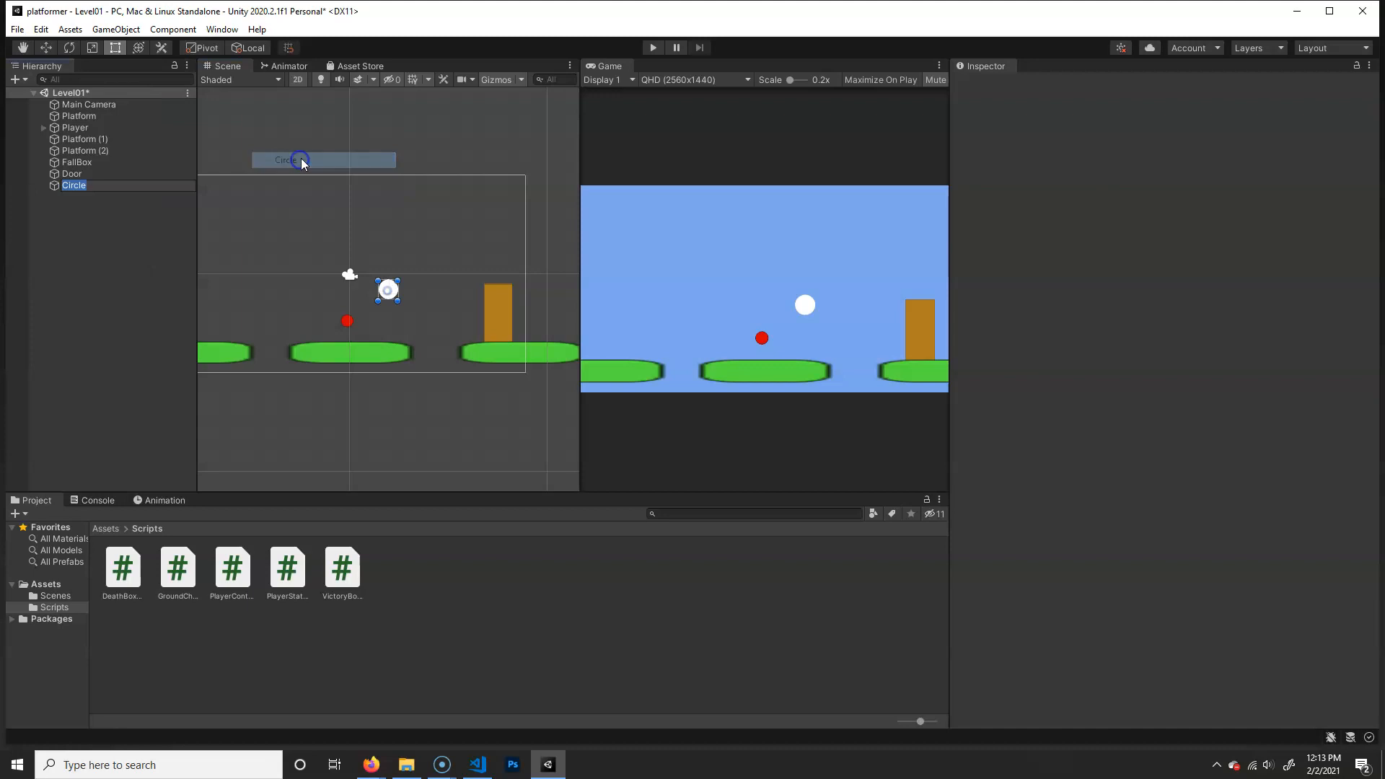
Set the circle sprite's color to bright yellow, hexadecimal EEFF00.
{"action": "left_click", "coordinate": [1240, 223]}
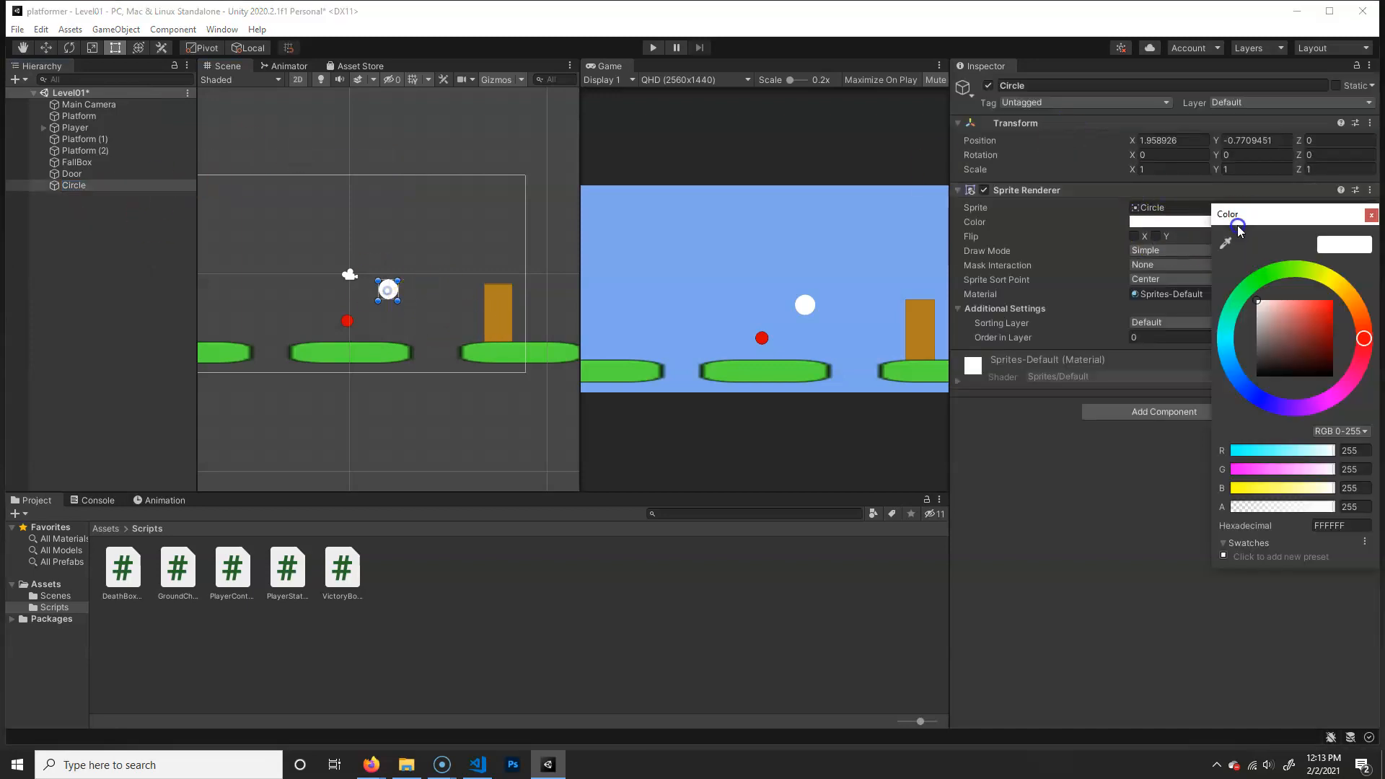
{"action": "left_click", "coordinate": [1328, 275]}
{"action": "left_click_drag", "start_coordinate": [1329, 303], "coordinate": [1347, 296]}
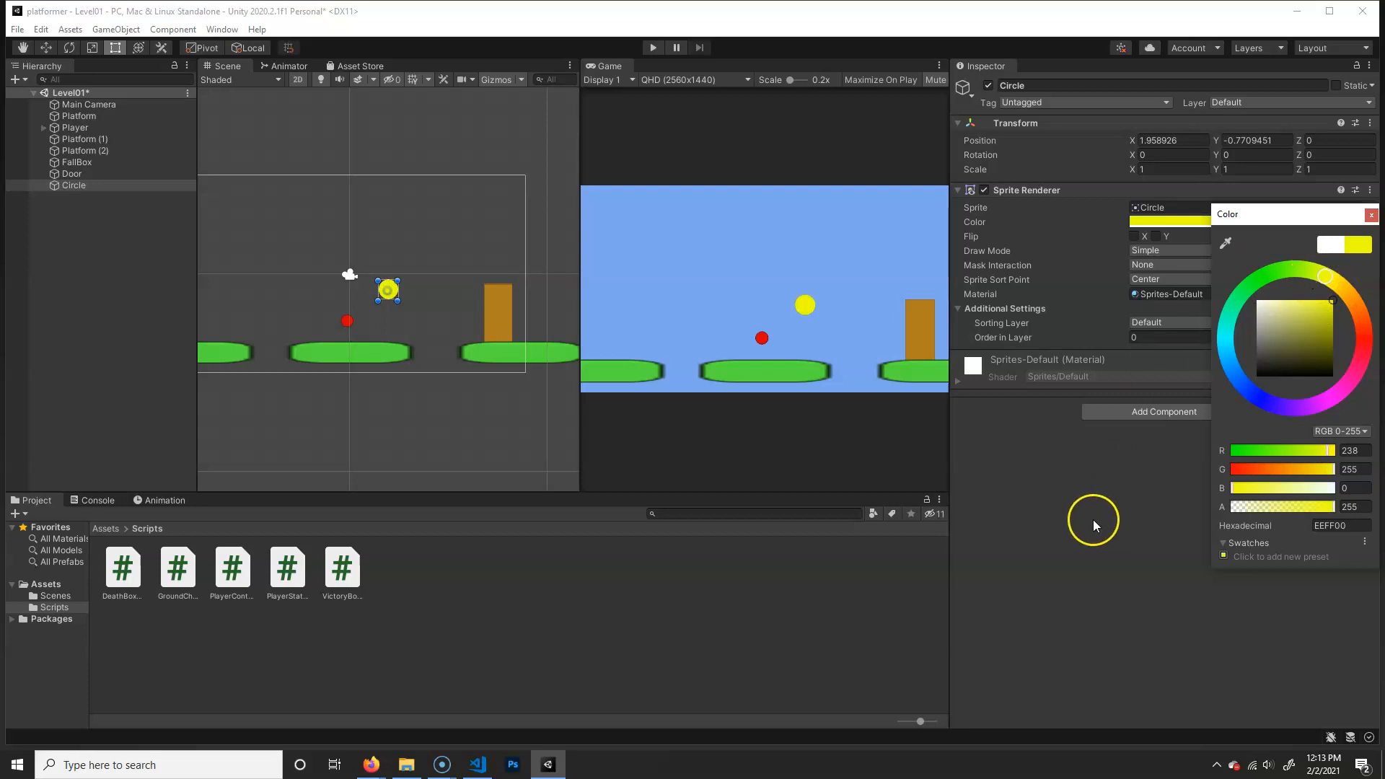
{"action": "left_click", "coordinate": [1088, 156]}
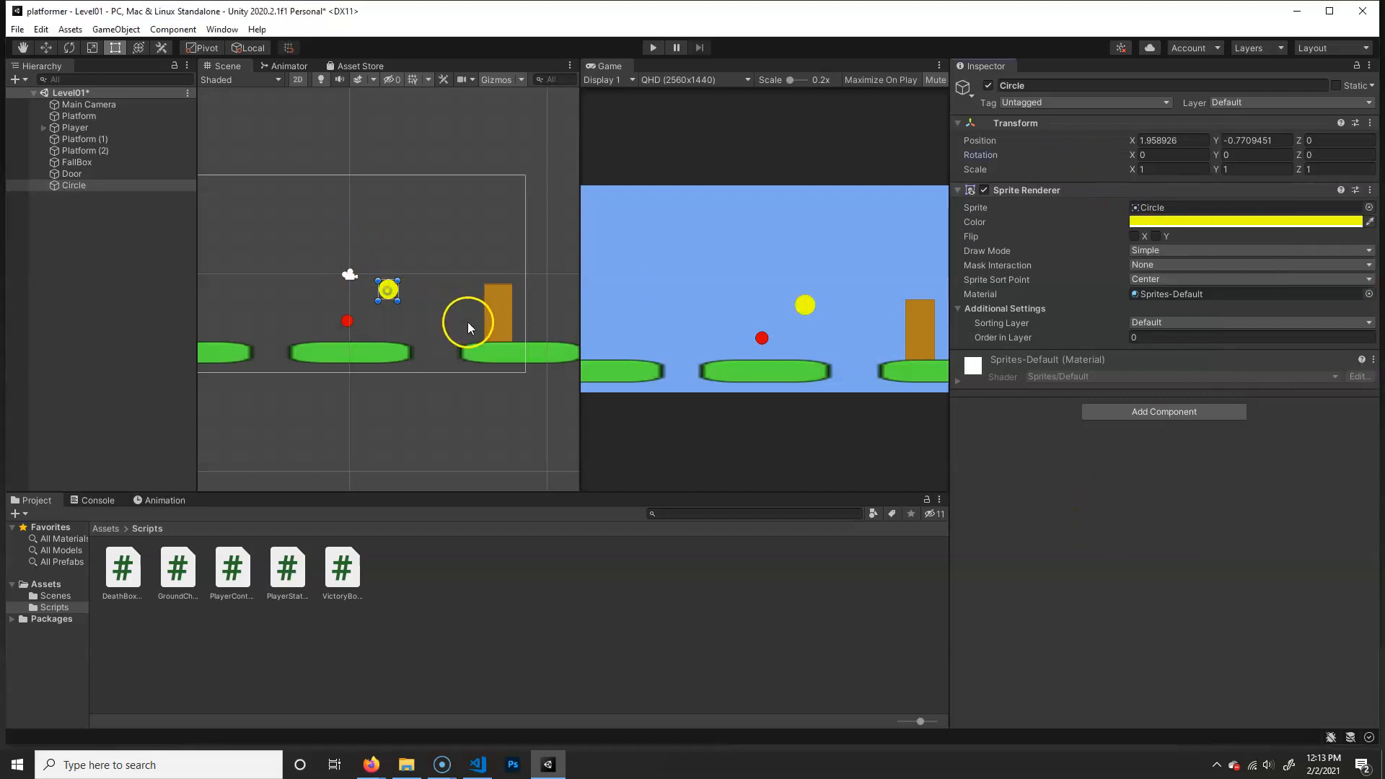
Scale the yellow circle uniformly to about 0.42 and place it beside the player at about X 2.25, Y -2.86.
{"action": "middle_click_drag", "start_coordinate": [377, 239], "coordinate": [378, 237]}
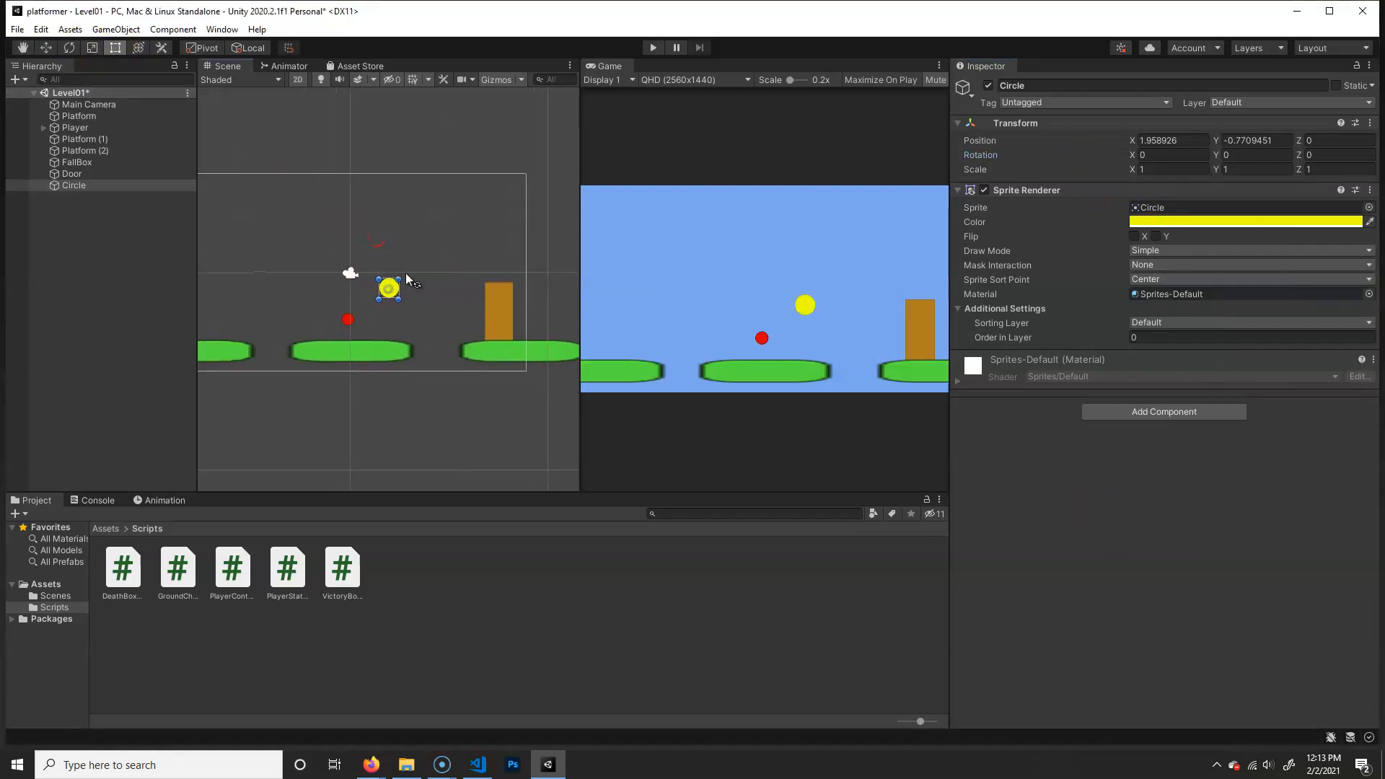
{"action": "key", "text": "r"}
{"action": "left_click_drag", "start_coordinate": [390, 288], "coordinate": [404, 325]}
{"action": "key", "text": "w"}
Rename the yellow circle object as Point.
{"action": "left_click", "coordinate": [1020, 85]}
{"action": "type", "text": "Point"}
{"action": "key", "text": "Return"}
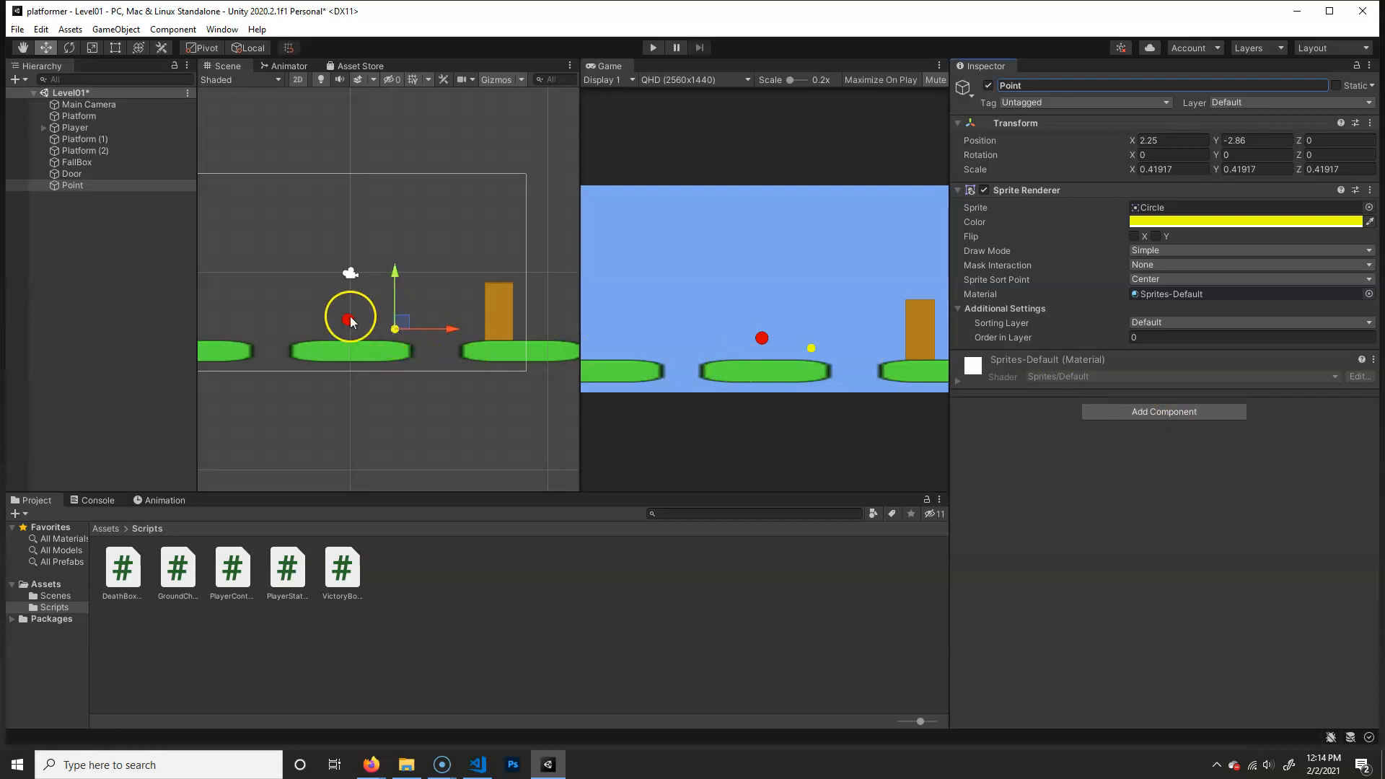
Add a Box Collider 2D to the Point object and make it a trigger.
{"action": "left_click", "coordinate": [1131, 410]}
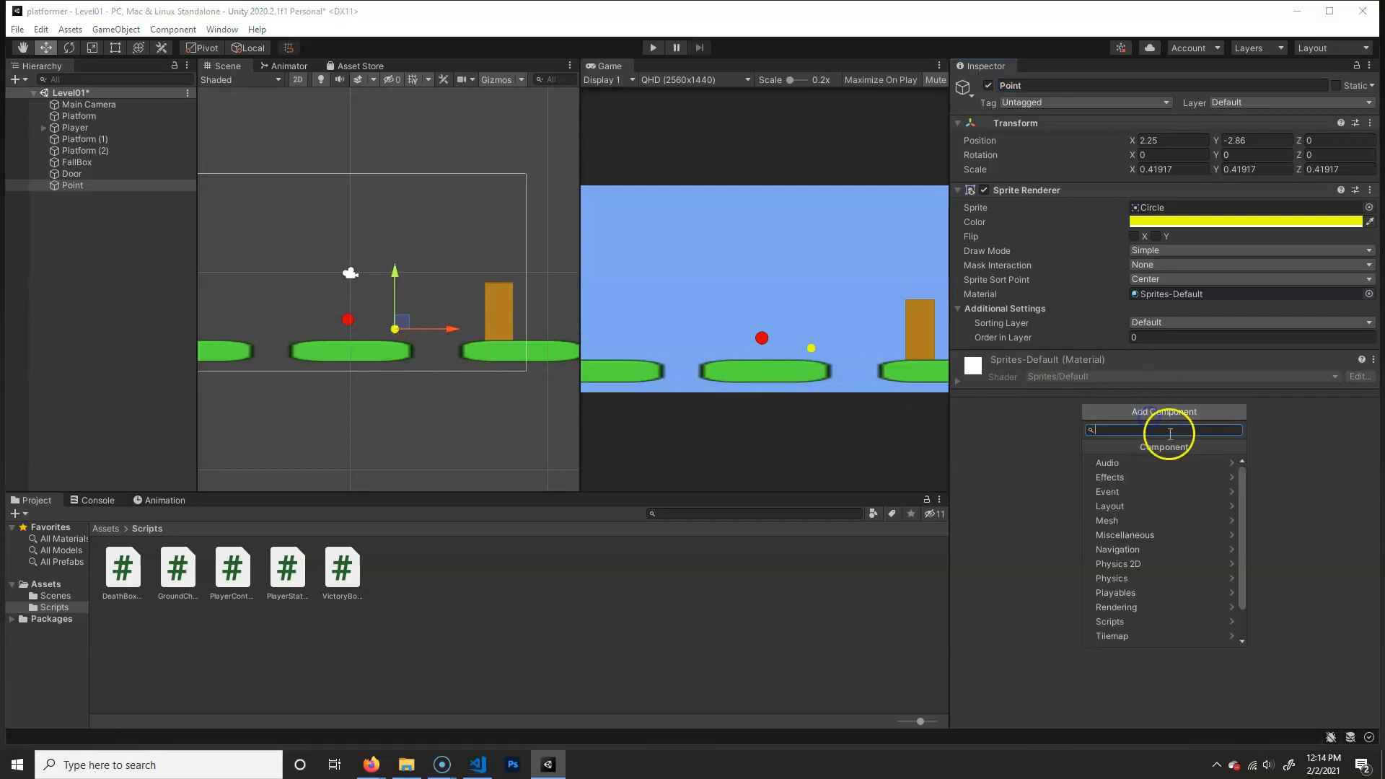
{"action": "left_click", "coordinate": [1158, 566]}
{"action": "left_click", "coordinate": [1152, 476]}
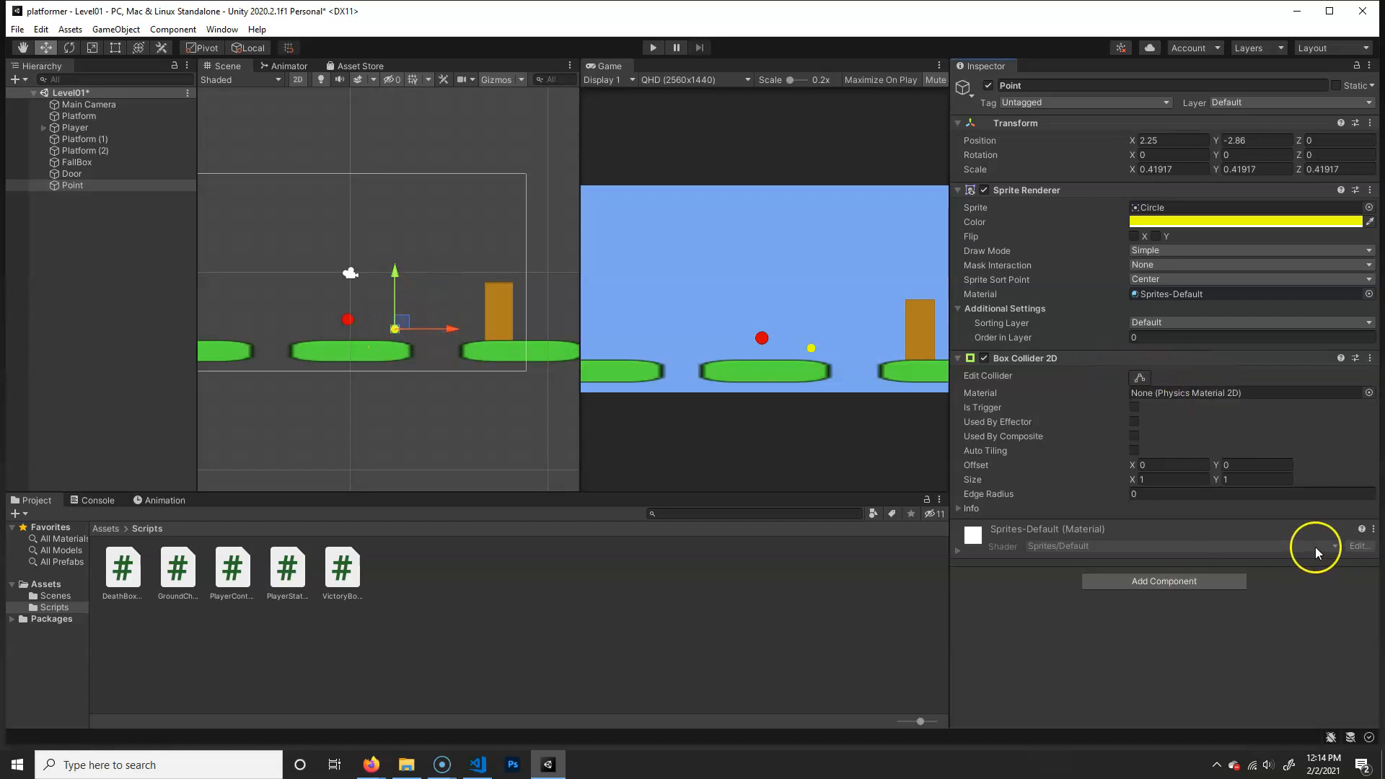
{"action": "left_click", "coordinate": [1133, 408]}
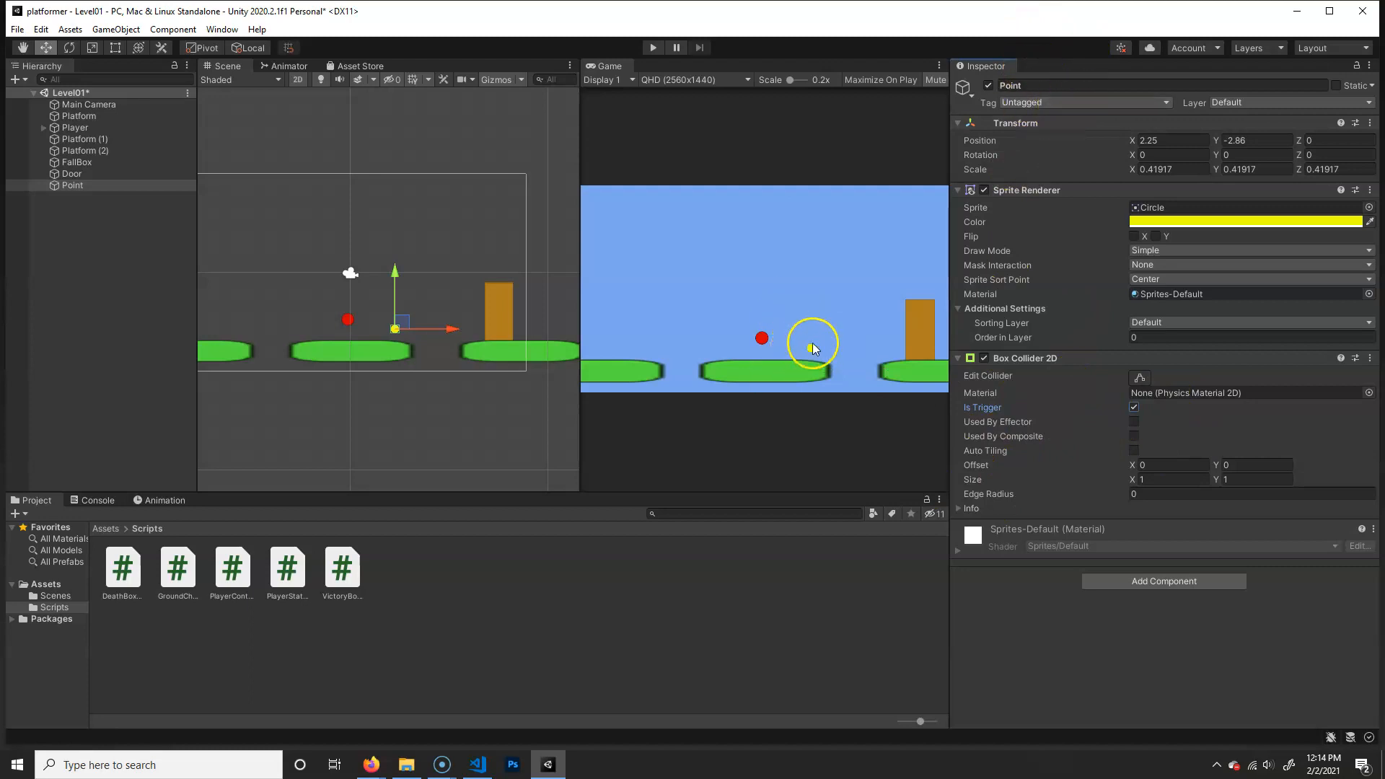
Create two new tags in the project, named Point and Life.
{"action": "left_click", "coordinate": [1071, 103]}
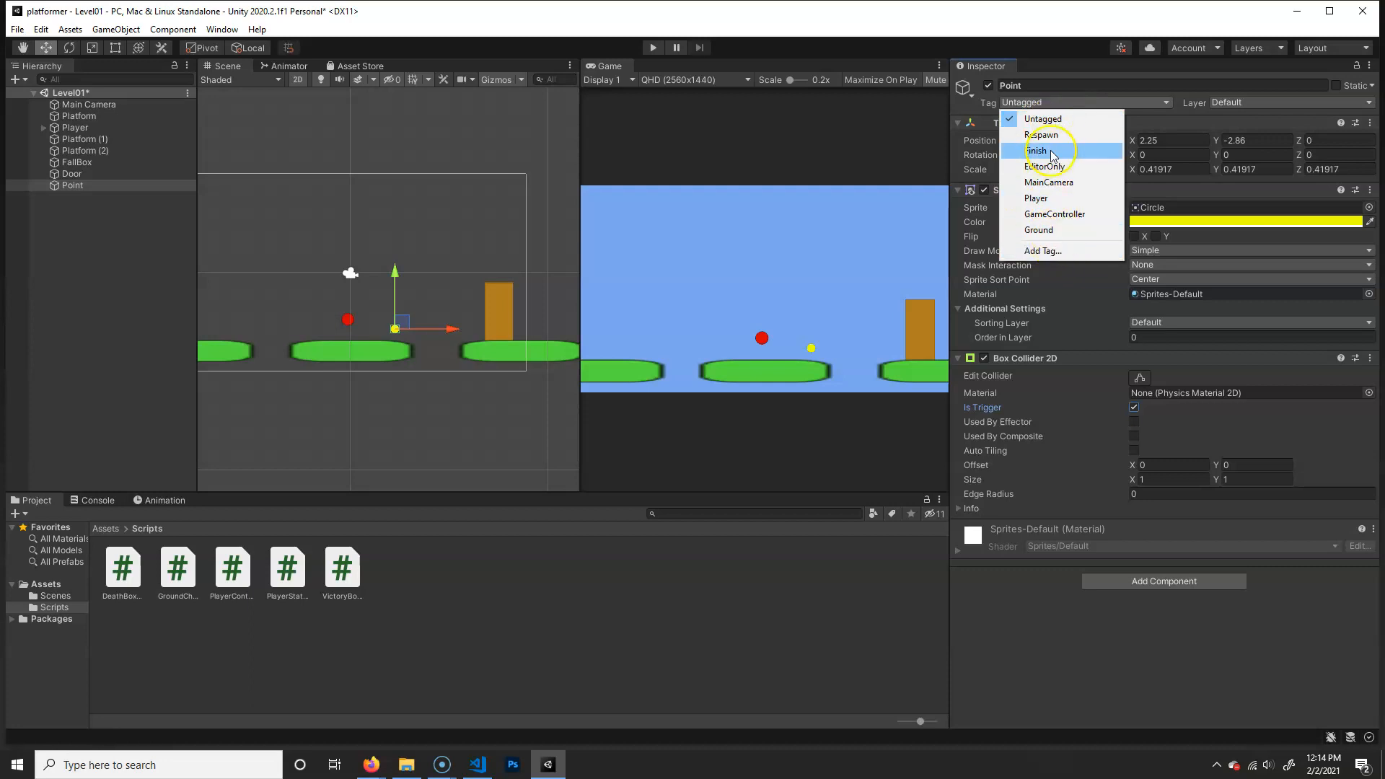
{"action": "left_click", "coordinate": [1066, 251]}
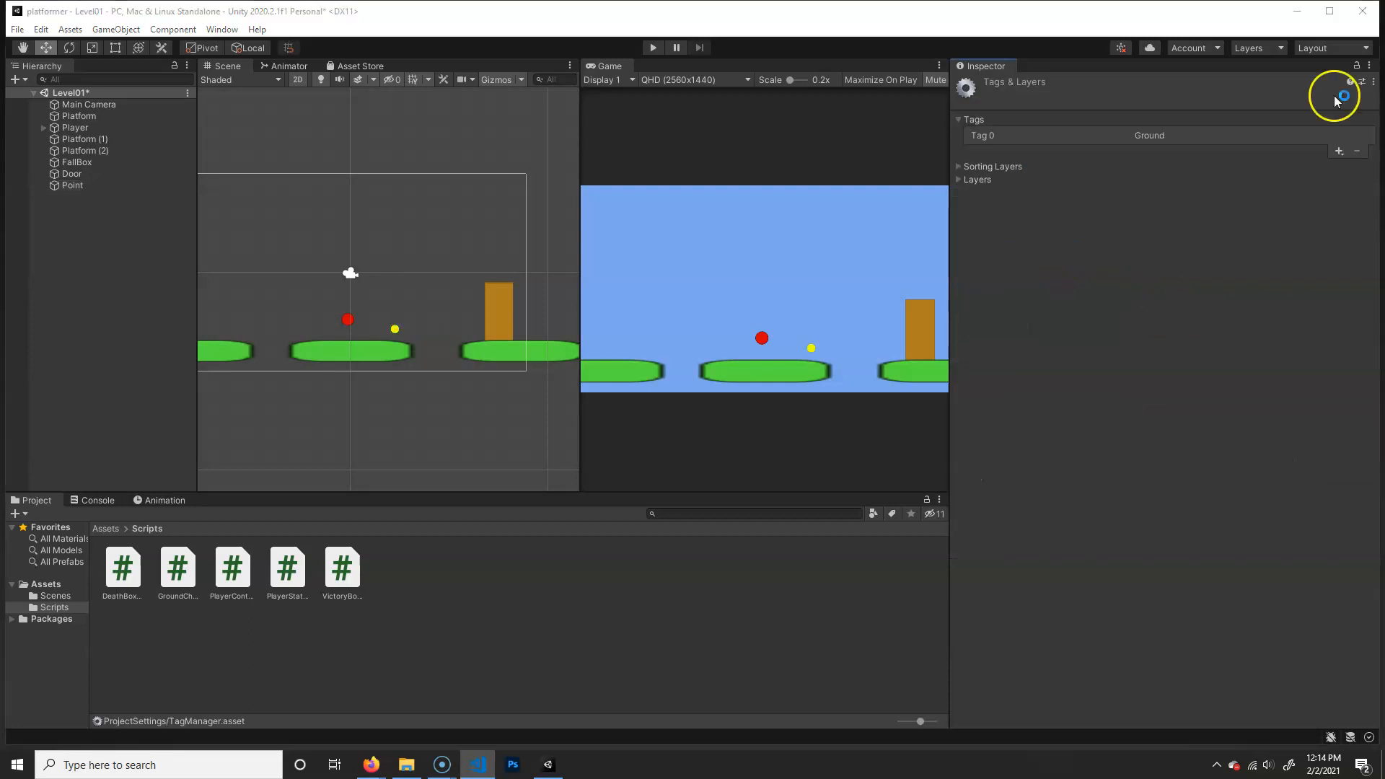
{"action": "left_click", "coordinate": [1339, 150]}
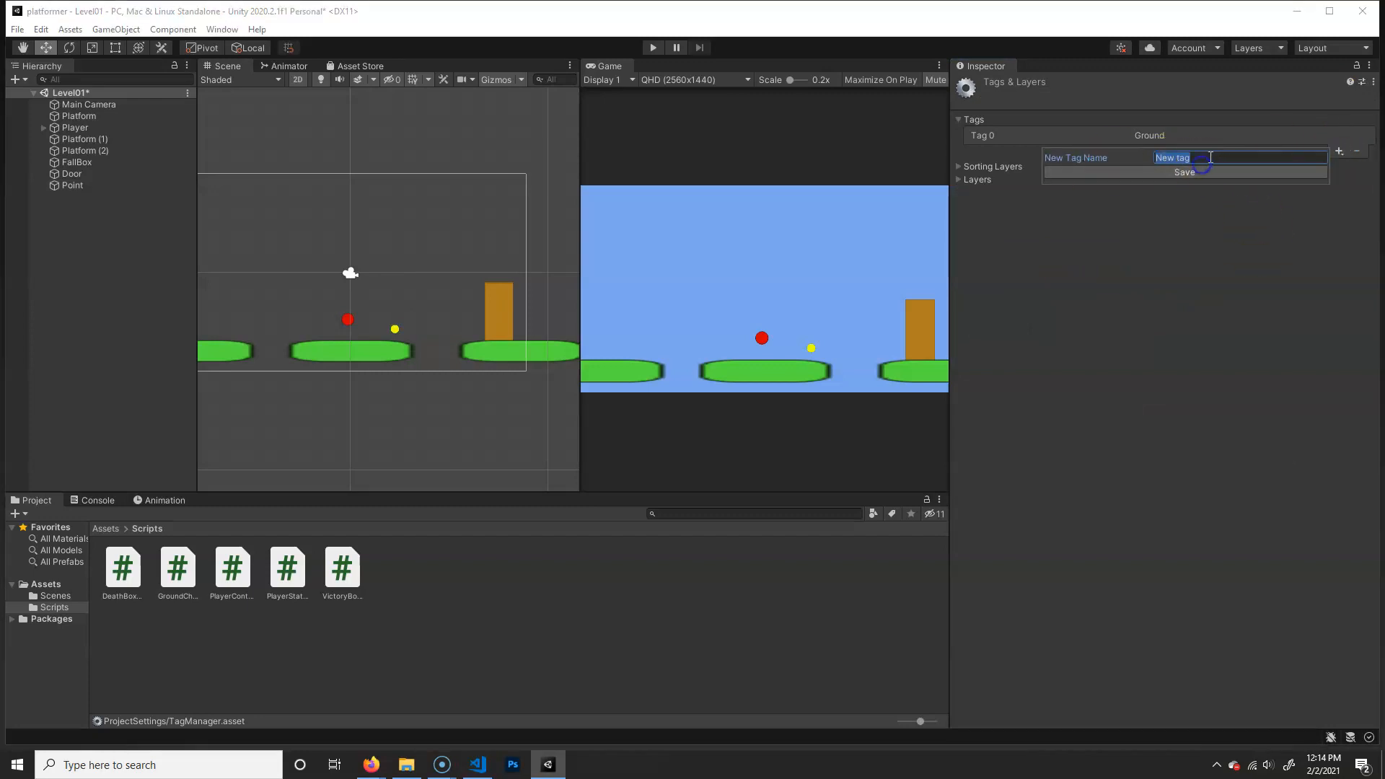
{"action": "type", "text": "Point"}
{"action": "key", "text": "Return"}
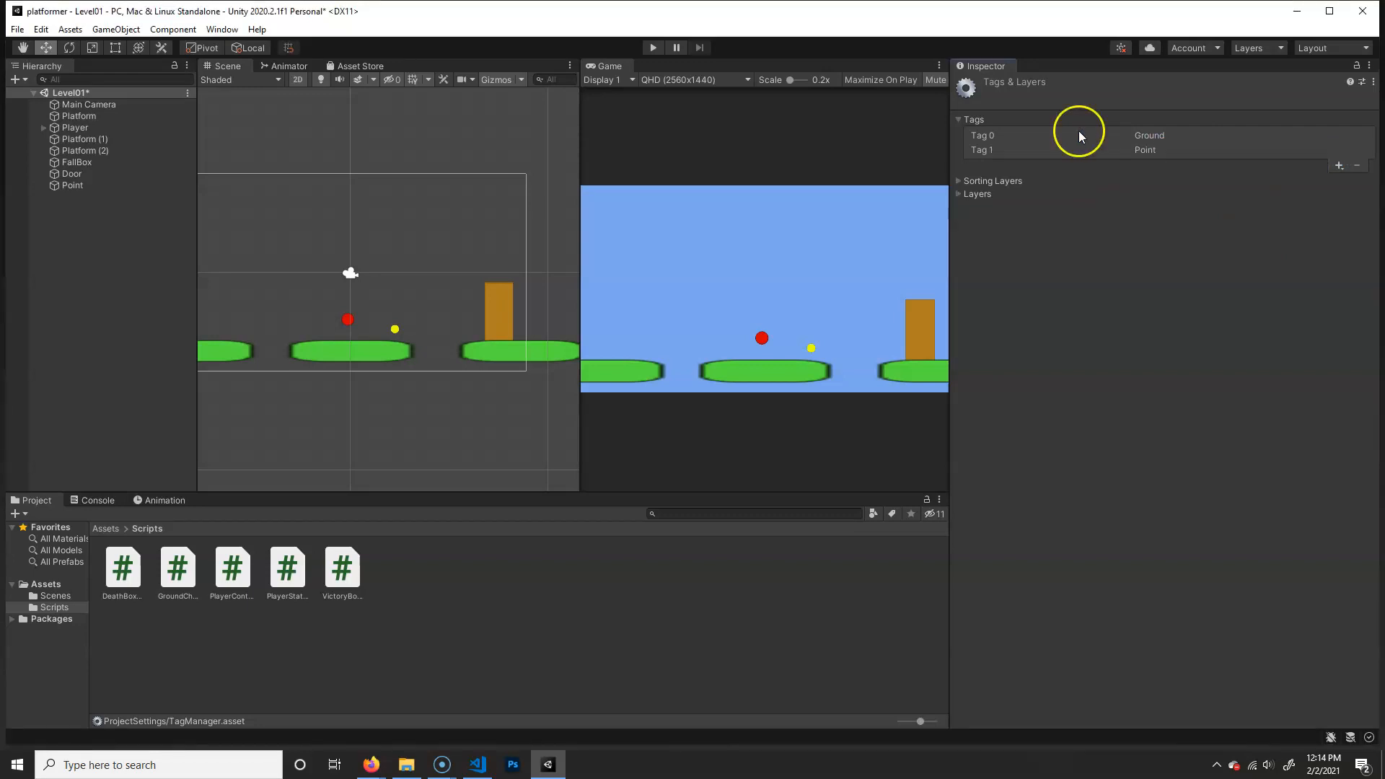
{"action": "left_click", "coordinate": [1340, 167]}
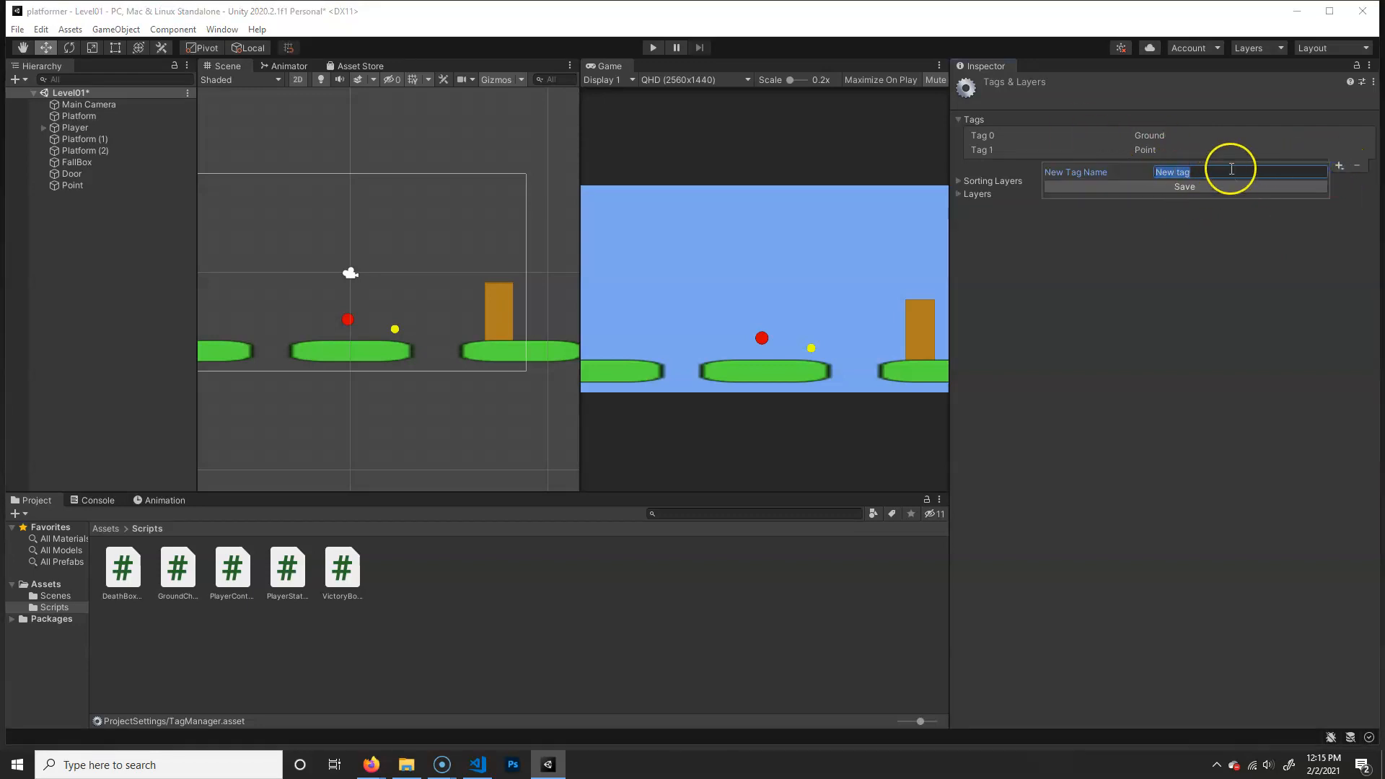
{"action": "type", "text": "Life"}
{"action": "key", "text": "Return"}
{"action": "left_click", "coordinate": [1187, 155]}
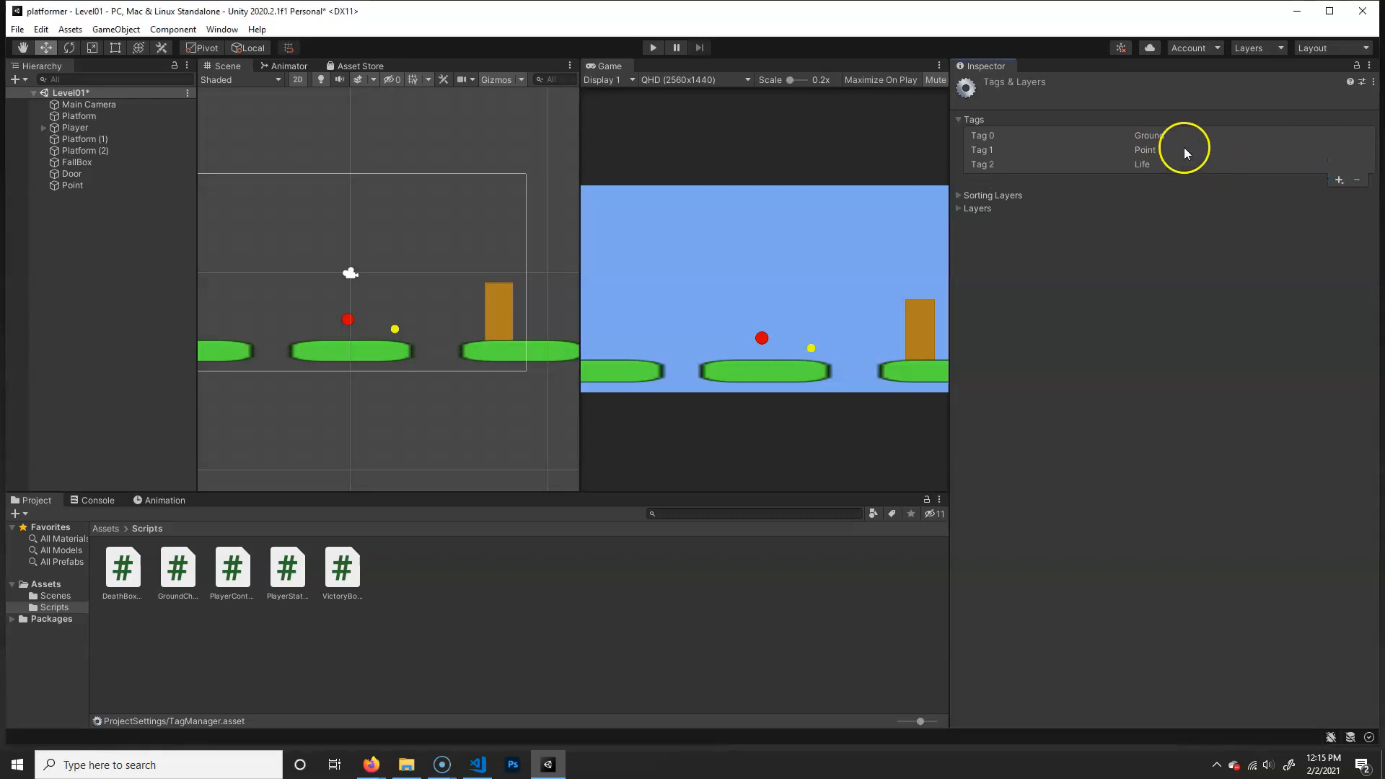
Assign the Point tag to the Point object, then deselect it.
{"action": "left_click", "coordinate": [75, 185]}
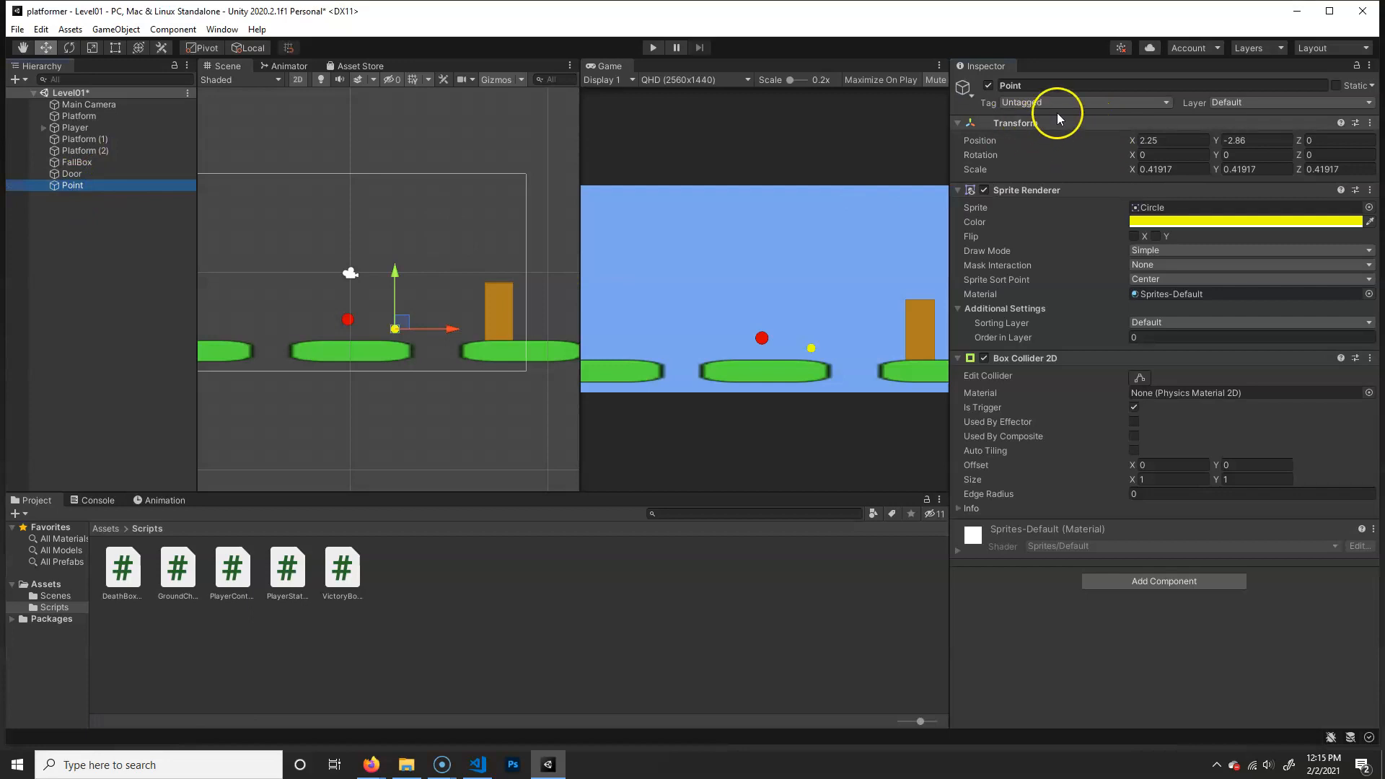
{"action": "left_click", "coordinate": [1073, 104]}
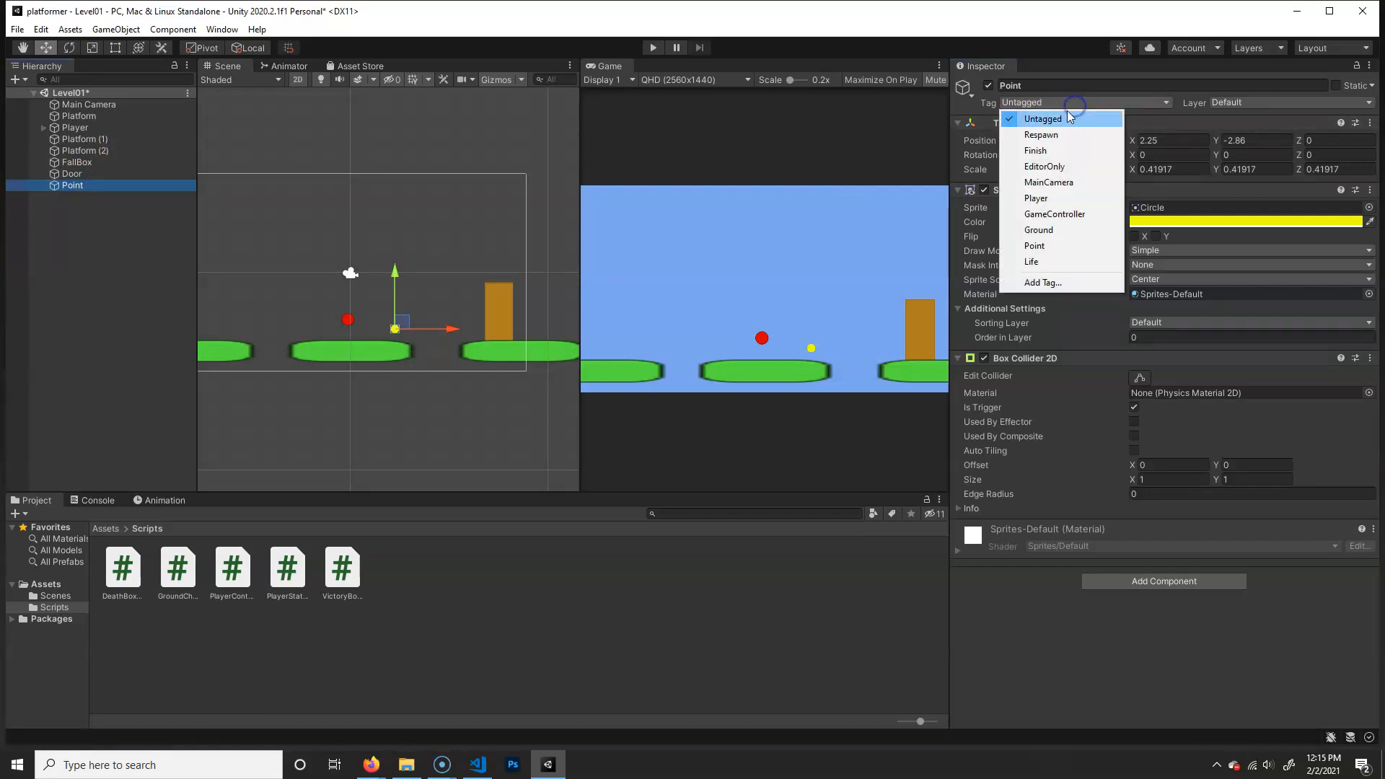
{"action": "left_click", "coordinate": [1059, 246]}
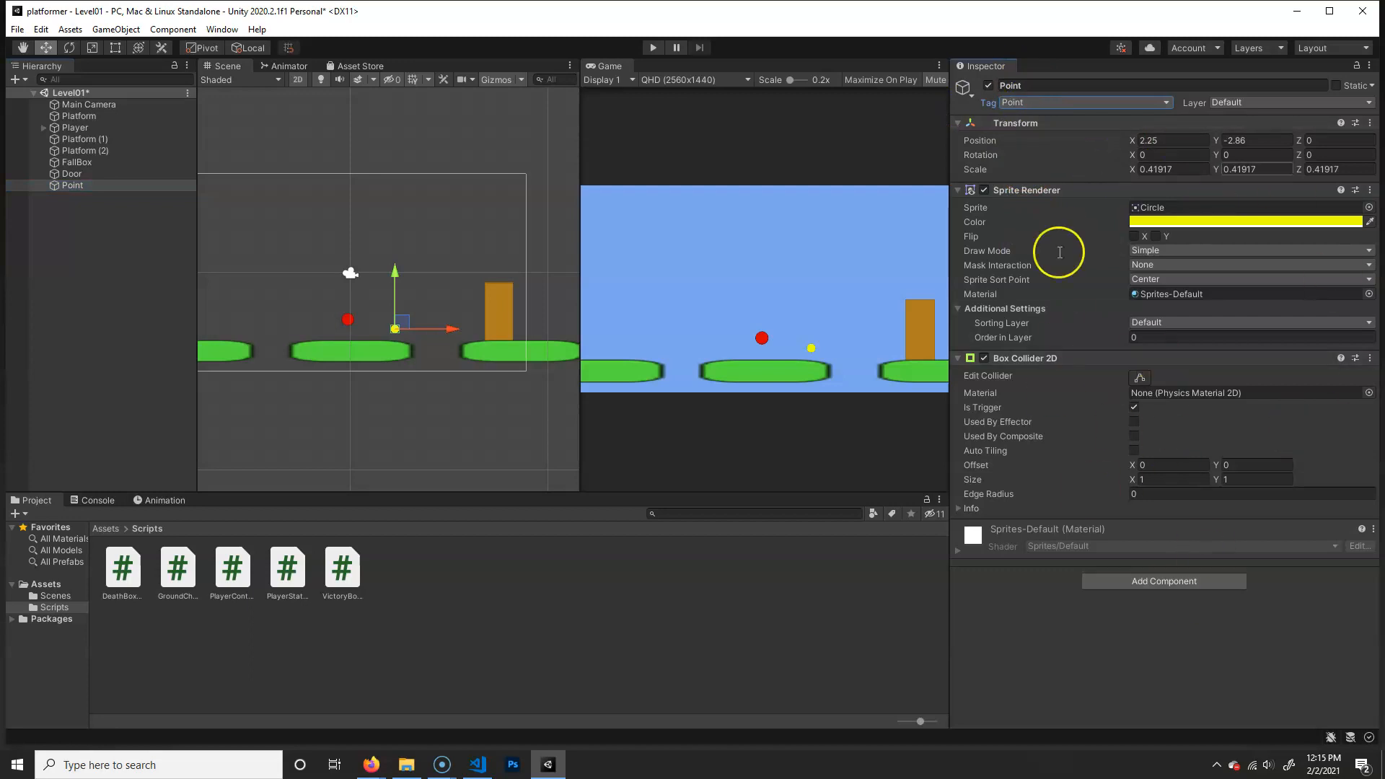
{"action": "left_click", "coordinate": [98, 232]}
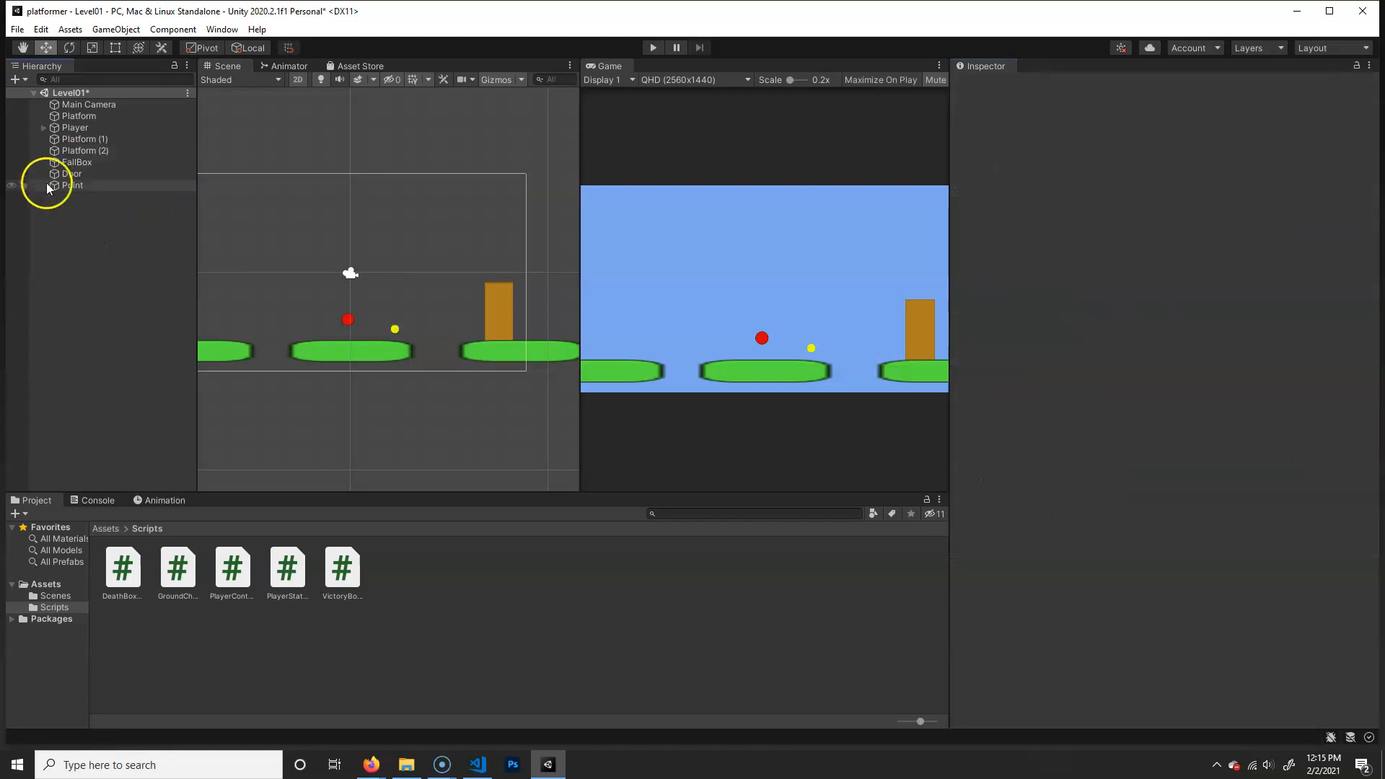
Add a 2D isometric diamond sprite to the scene.
{"action": "left_click", "coordinate": [20, 81]}
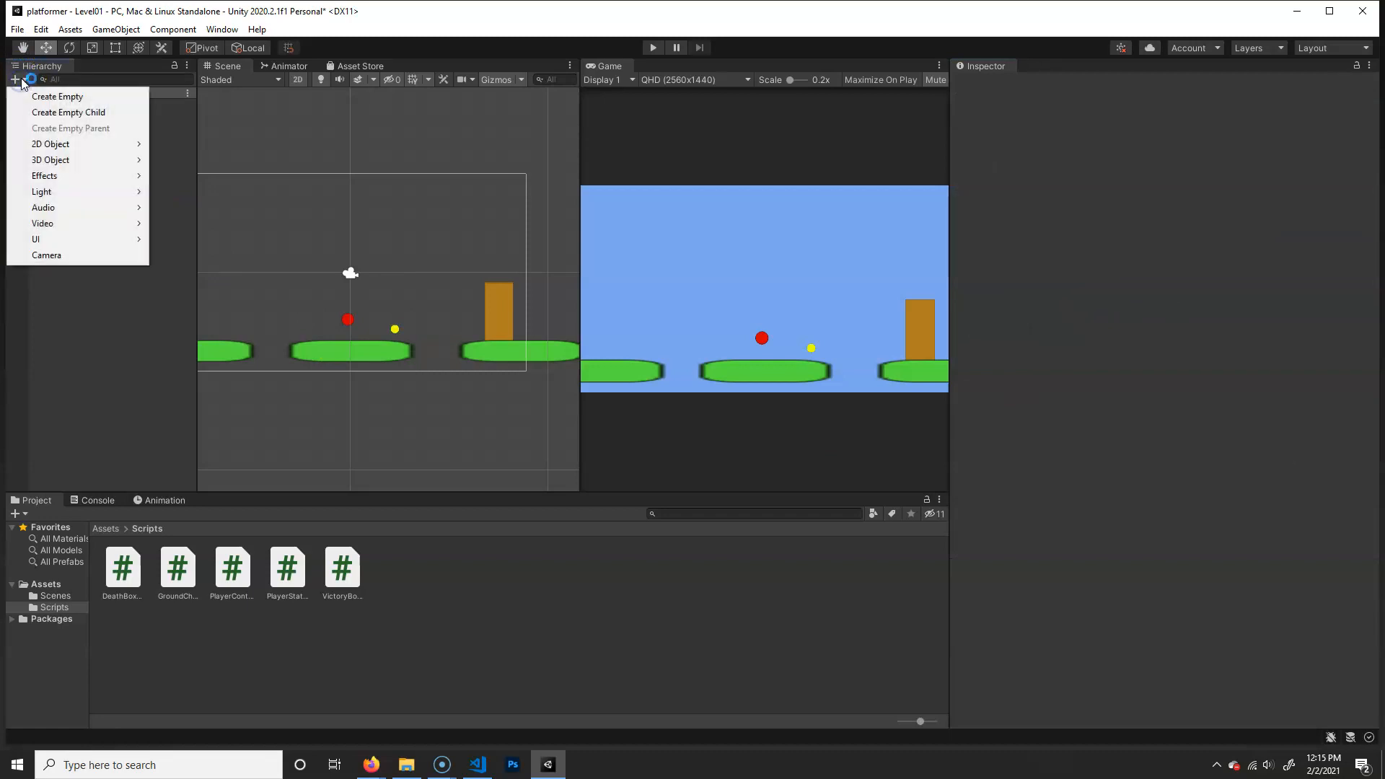
{"action": "mouse_move", "coordinate": [92, 142]}
{"action": "mouse_move", "coordinate": [225, 149]}
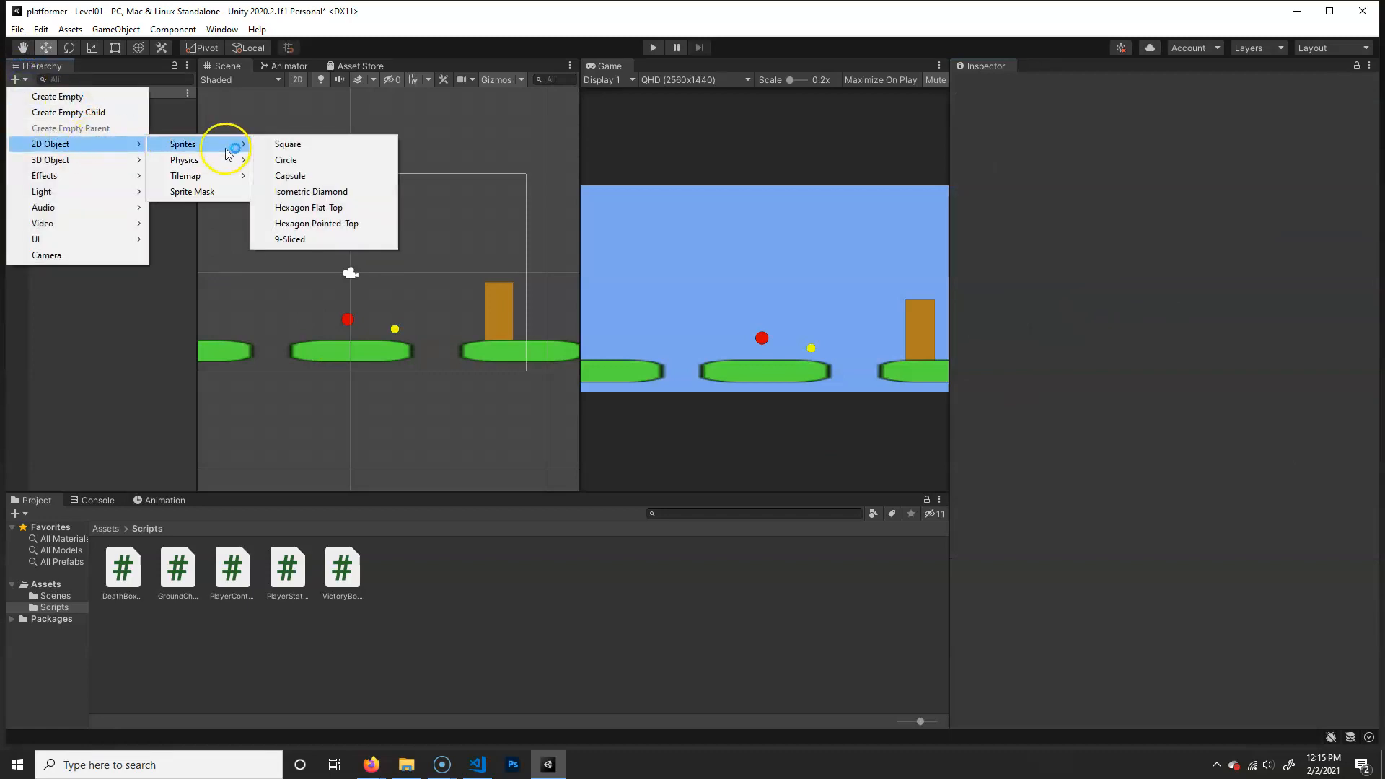
{"action": "left_click", "coordinate": [358, 197]}
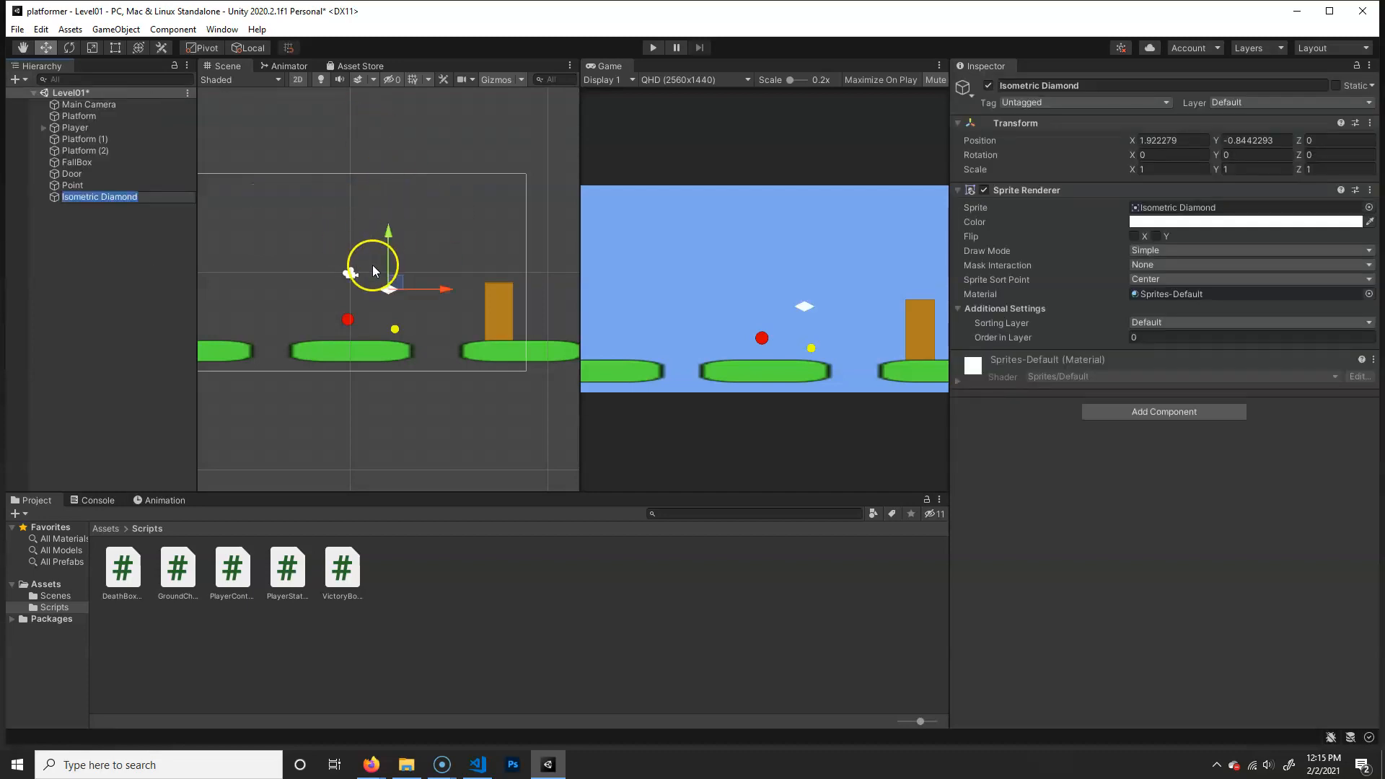
Change the isometric diamond sprite's color to light pink.
{"action": "left_click", "coordinate": [1308, 222]}
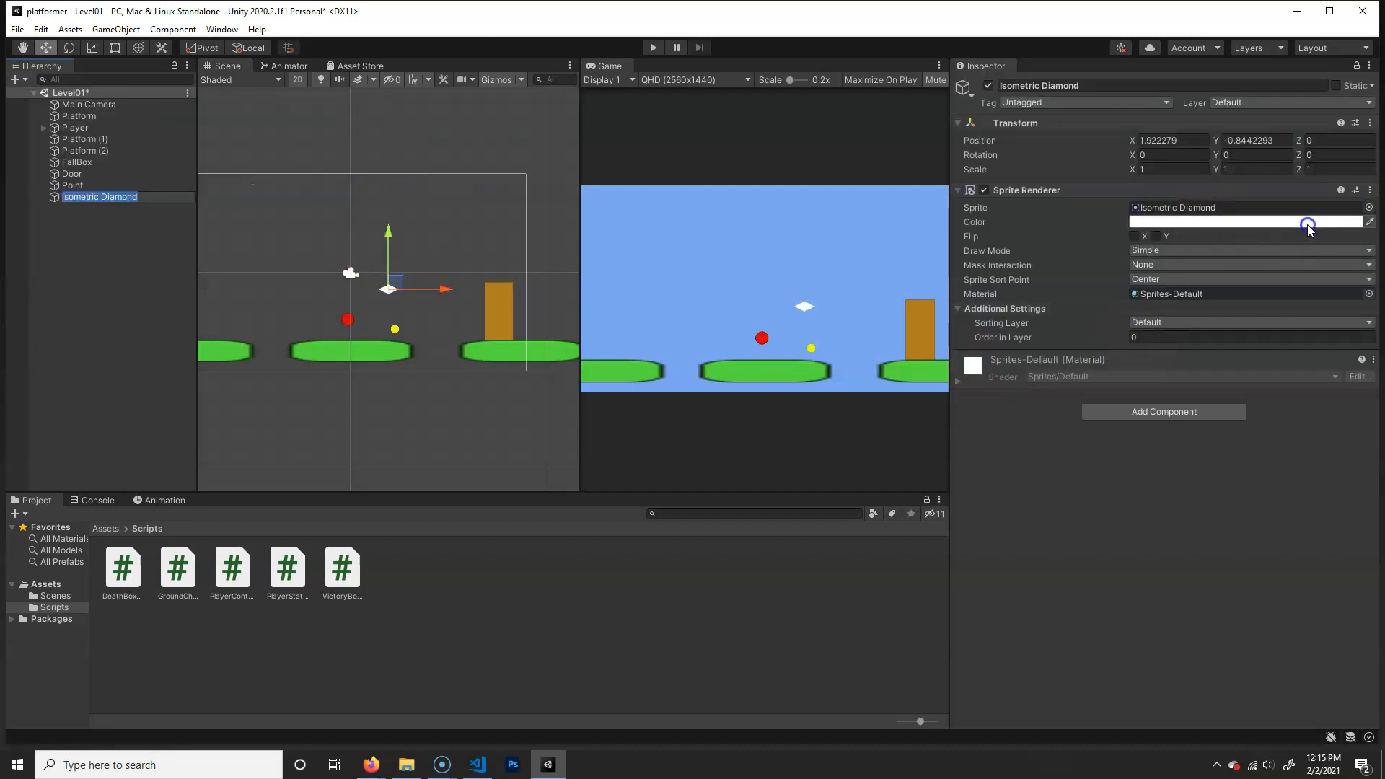
{"action": "left_click_drag", "start_coordinate": [1291, 319], "coordinate": [1287, 298]}
{"action": "left_click", "coordinate": [1132, 512]}
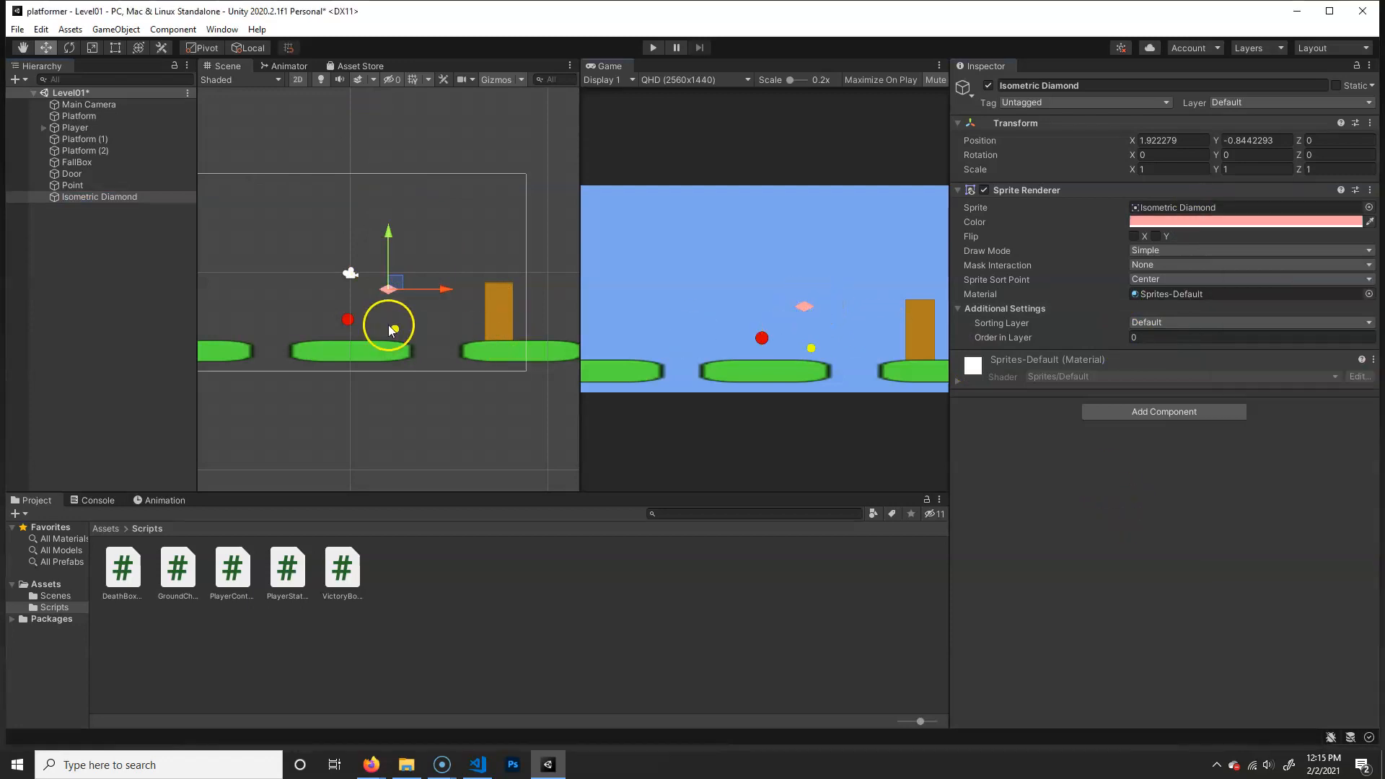
Move the pink diamond to about X -2.15, Y -2.75, on the other side of the player, and rename it Life.
{"action": "left_click_drag", "start_coordinate": [393, 295], "coordinate": [312, 333]}
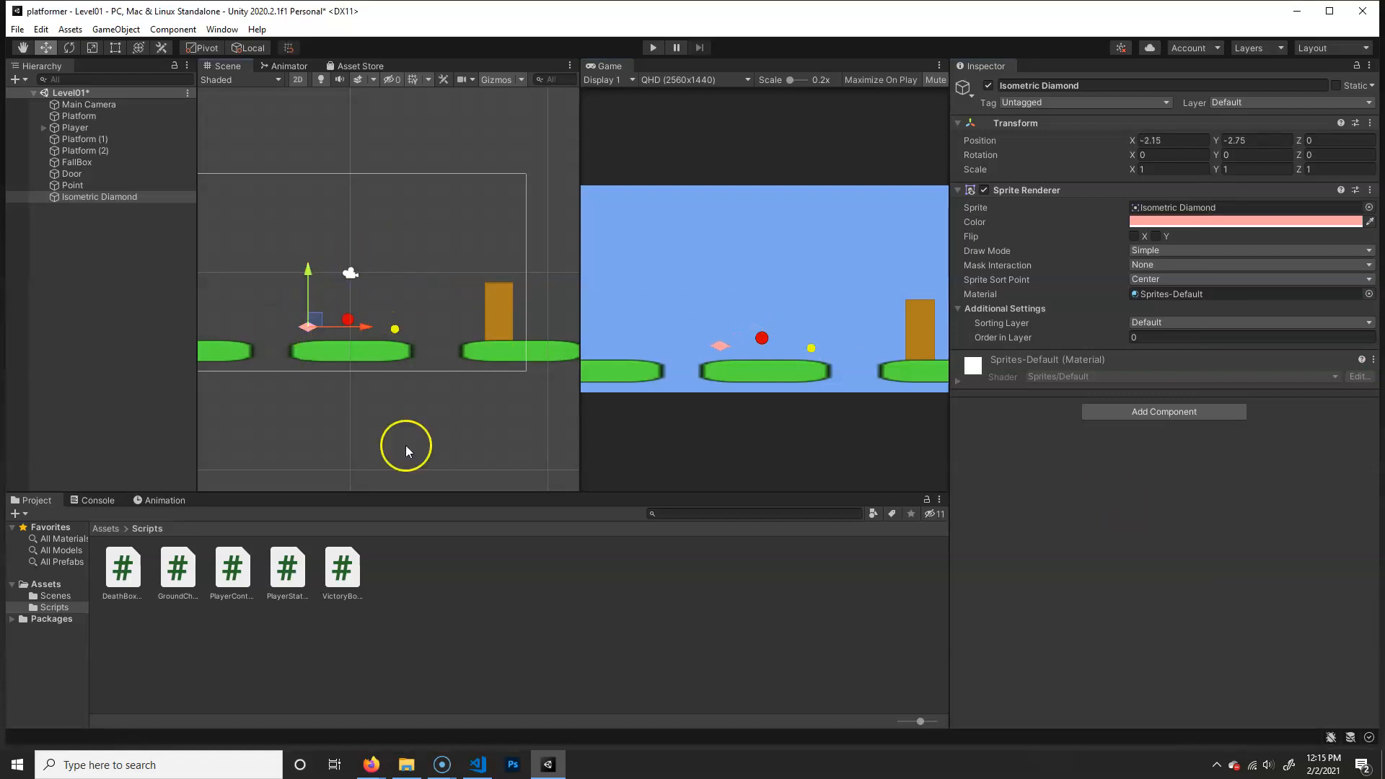
{"action": "left_click", "coordinate": [1109, 86]}
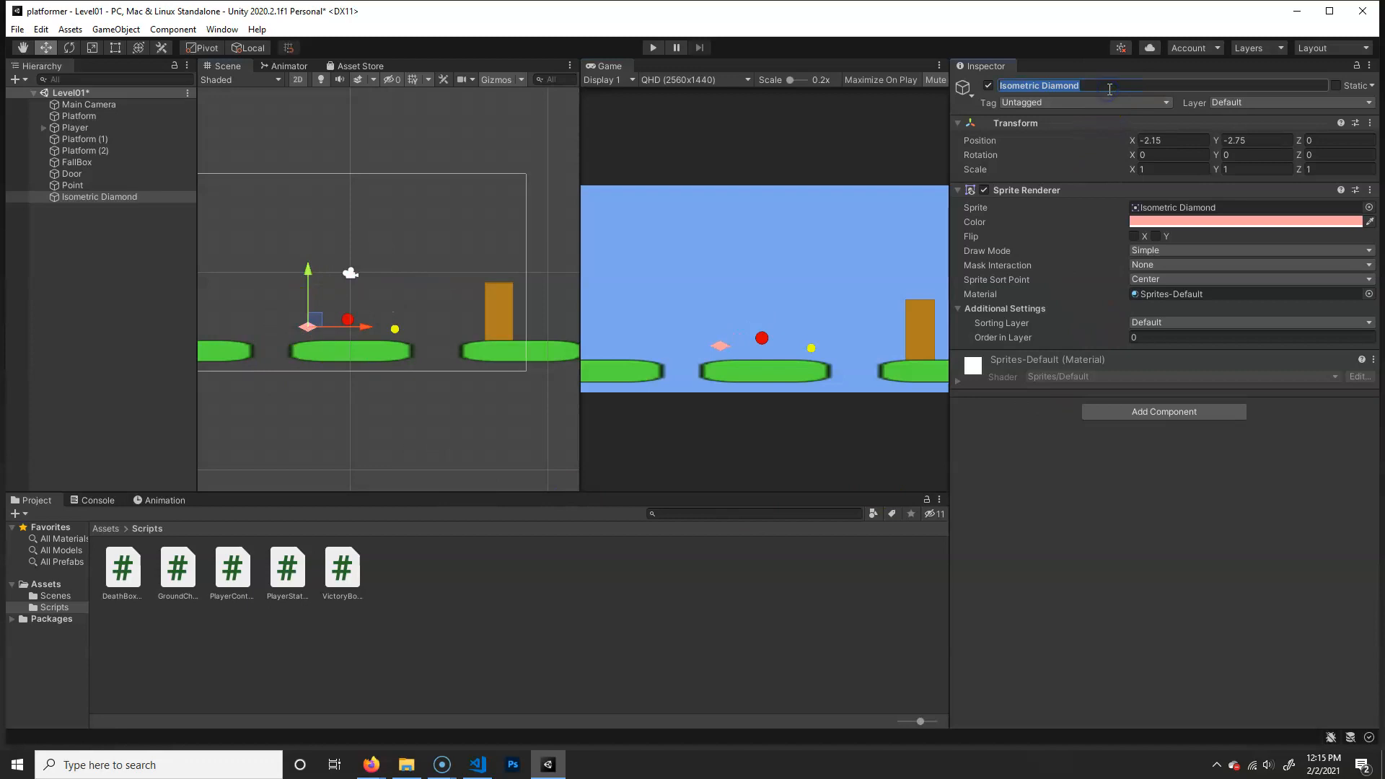
{"action": "type", "text": "Life"}
{"action": "key", "text": "Return"}
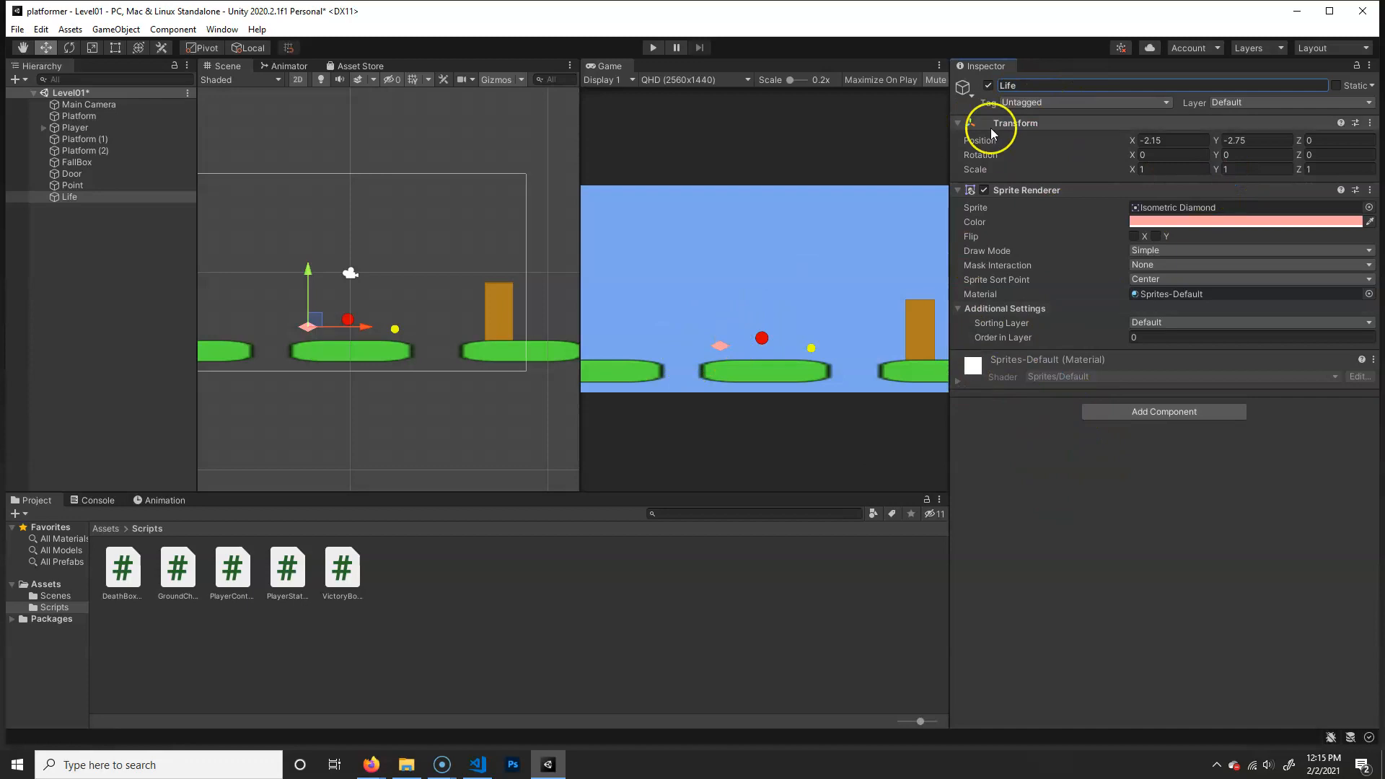
Add a Box Collider 2D to the Life object and turn on its Is Trigger option.
{"action": "left_click", "coordinate": [1165, 410]}
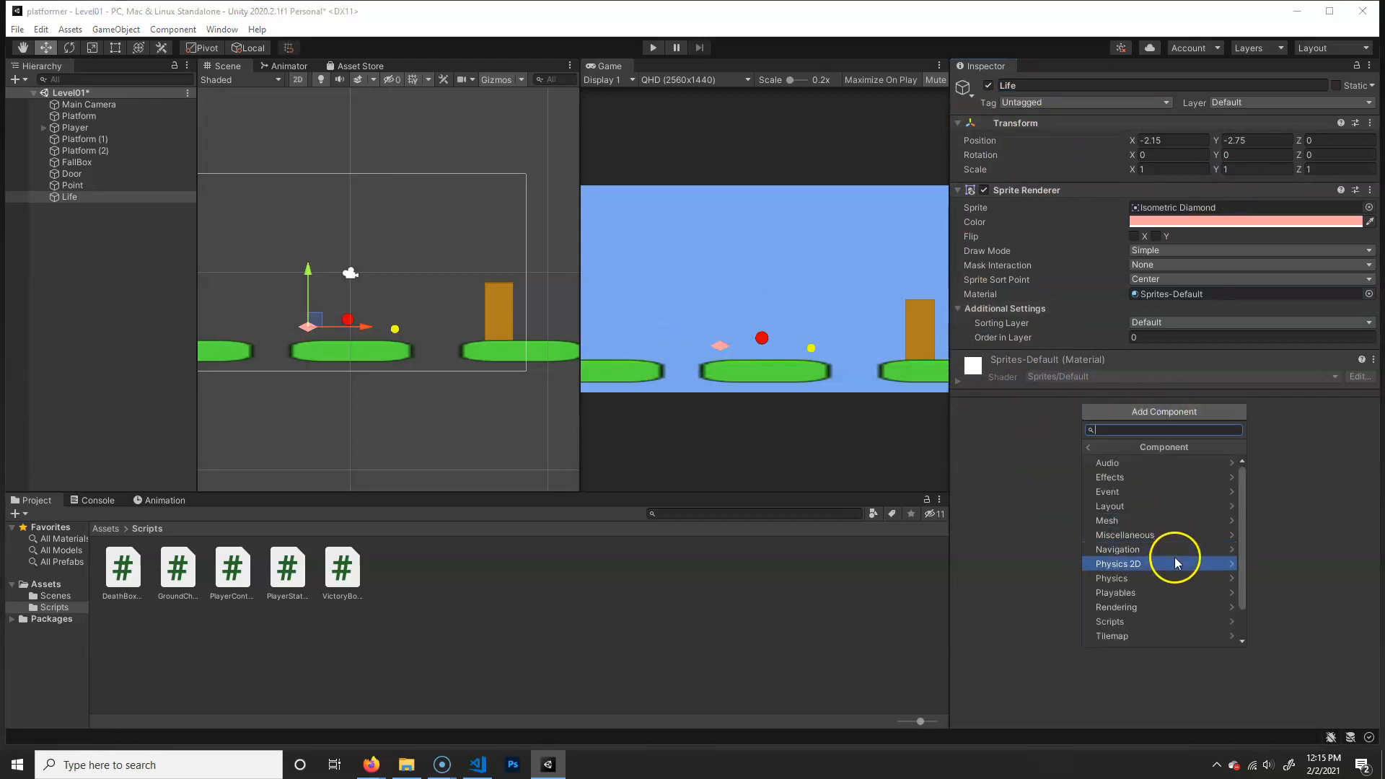
{"action": "left_click", "coordinate": [1175, 563]}
{"action": "left_click", "coordinate": [1162, 478]}
{"action": "left_click", "coordinate": [1136, 406]}
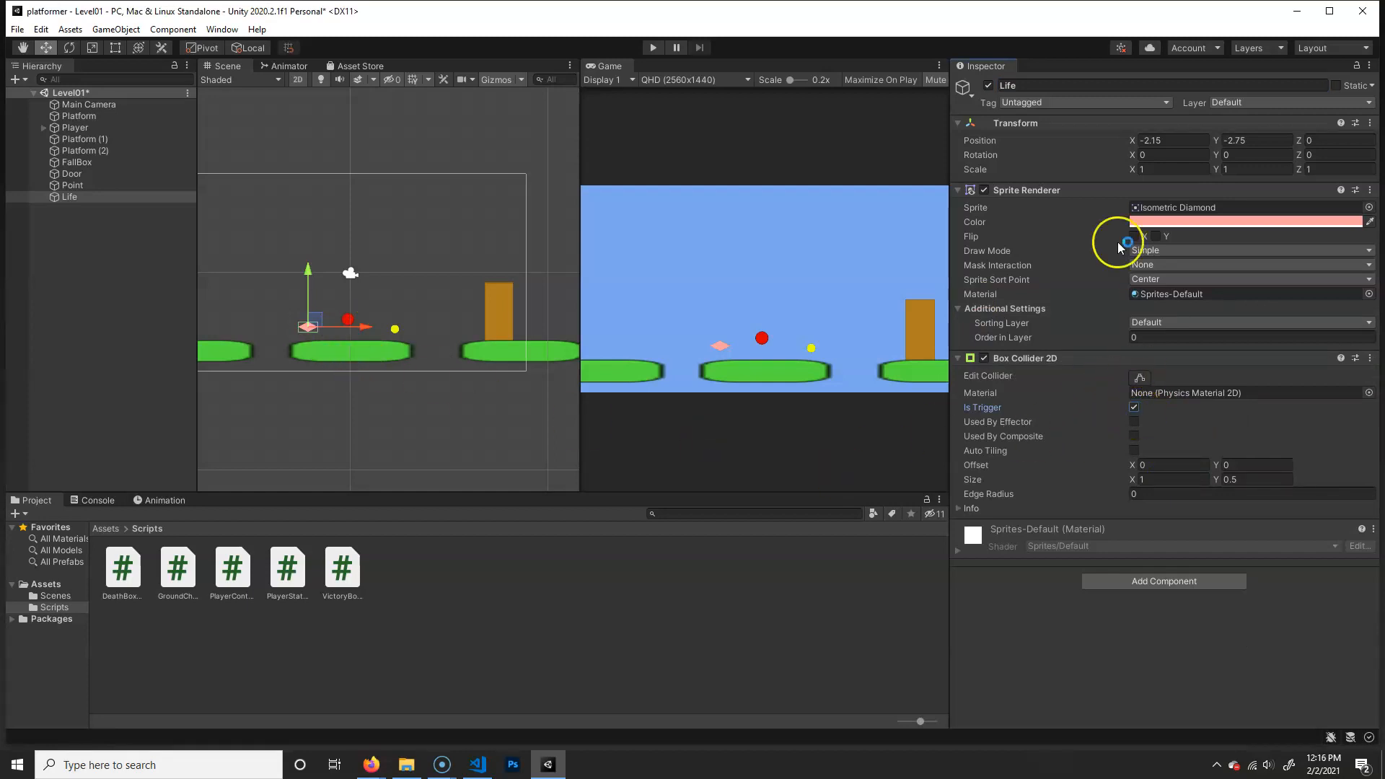
Assign the Life tag to the diamond object and clear the selection.
{"action": "left_click", "coordinate": [1059, 107]}
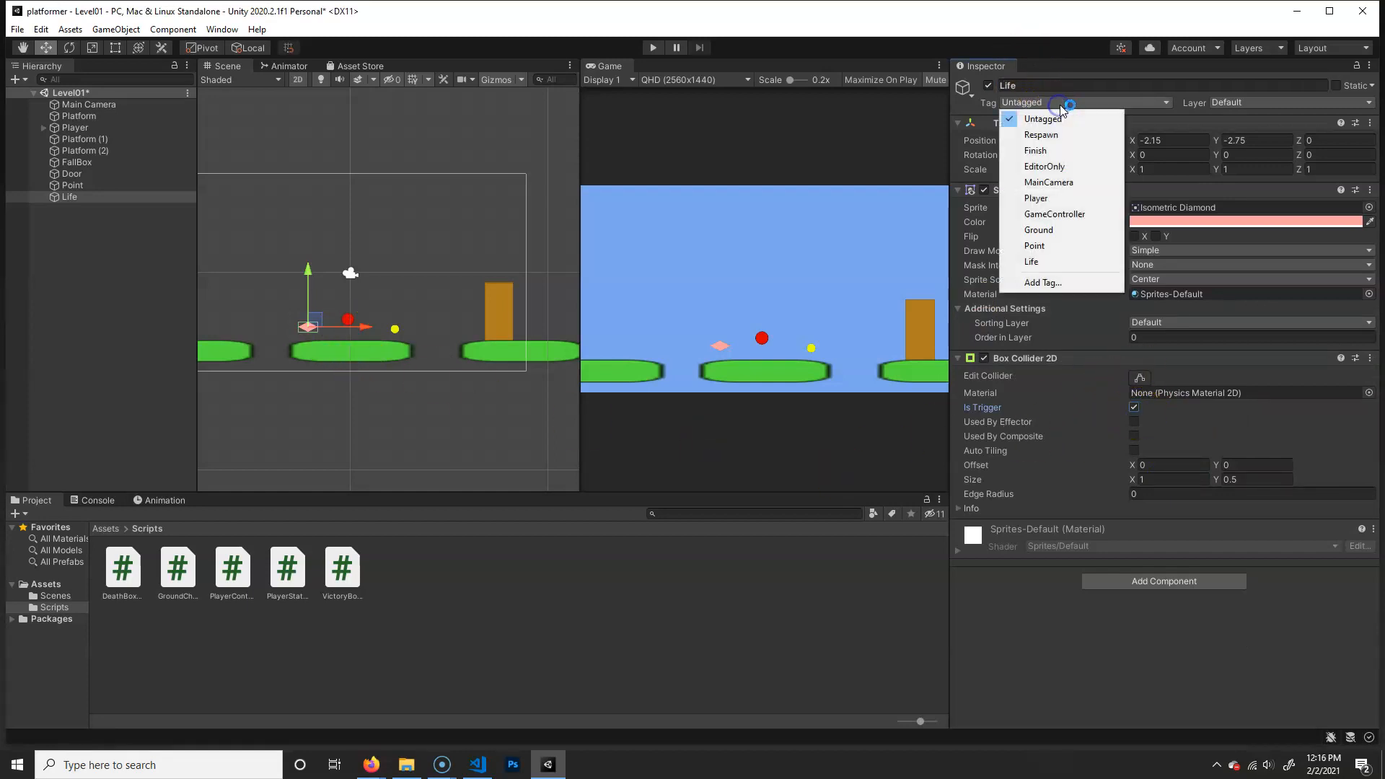
{"action": "left_click", "coordinate": [1042, 264]}
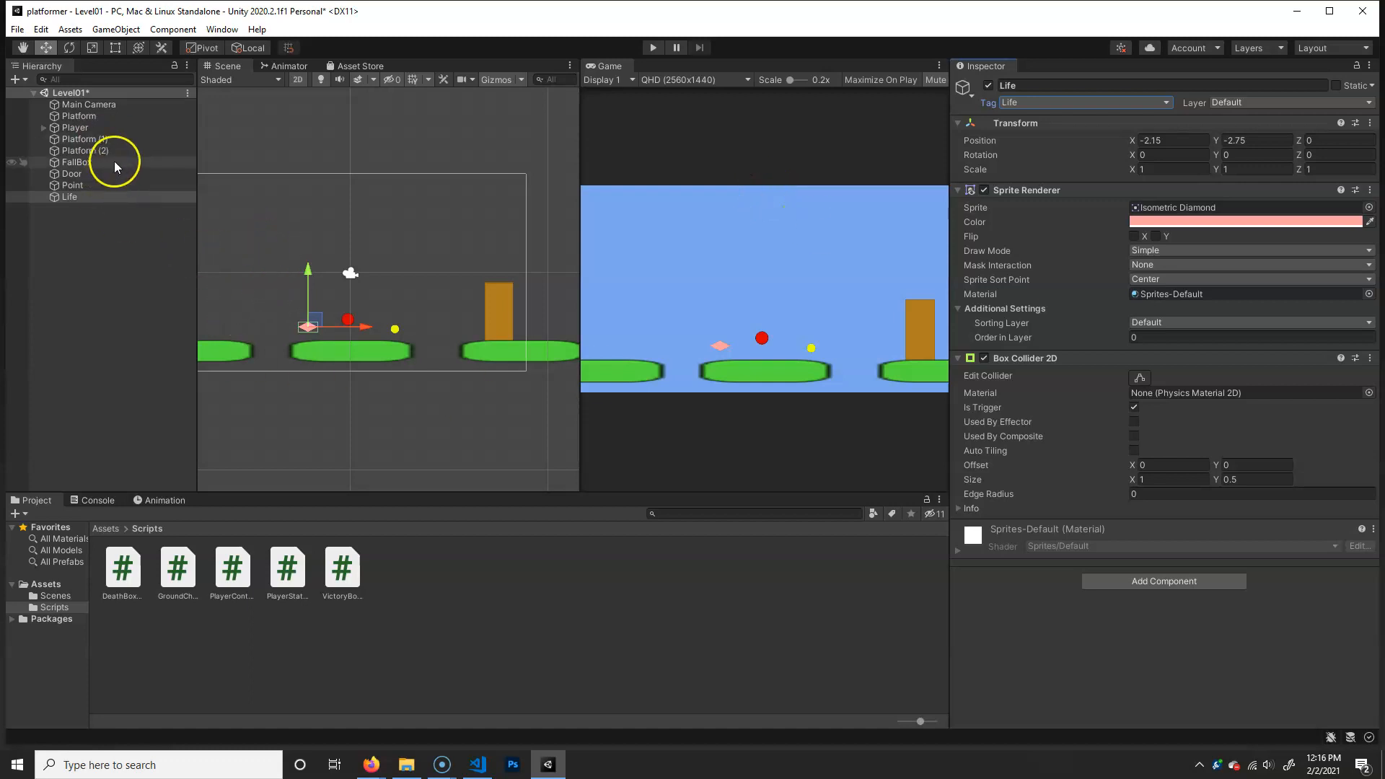
{"action": "left_click", "coordinate": [74, 272]}
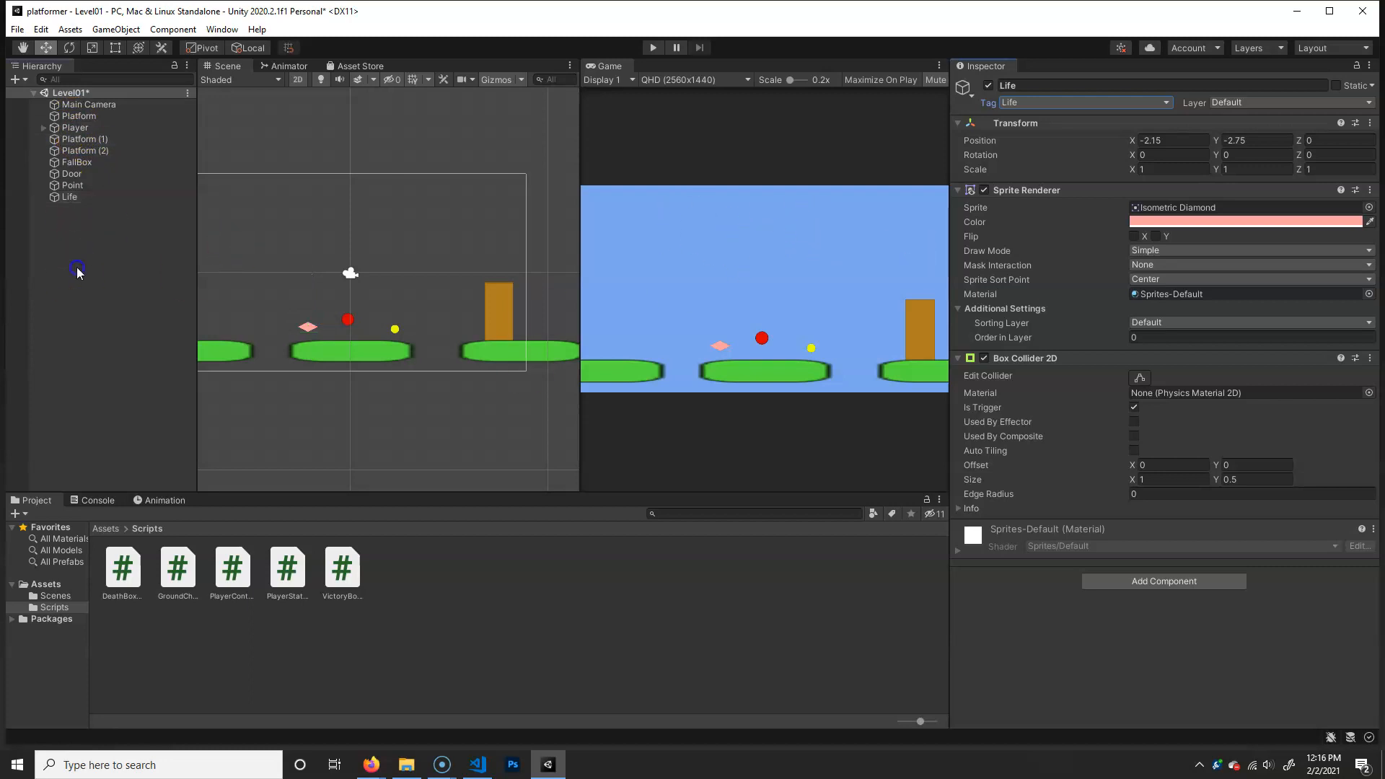
Add a UI Text element to the scene and rename it Lives_text.
{"action": "left_click", "coordinate": [18, 80]}
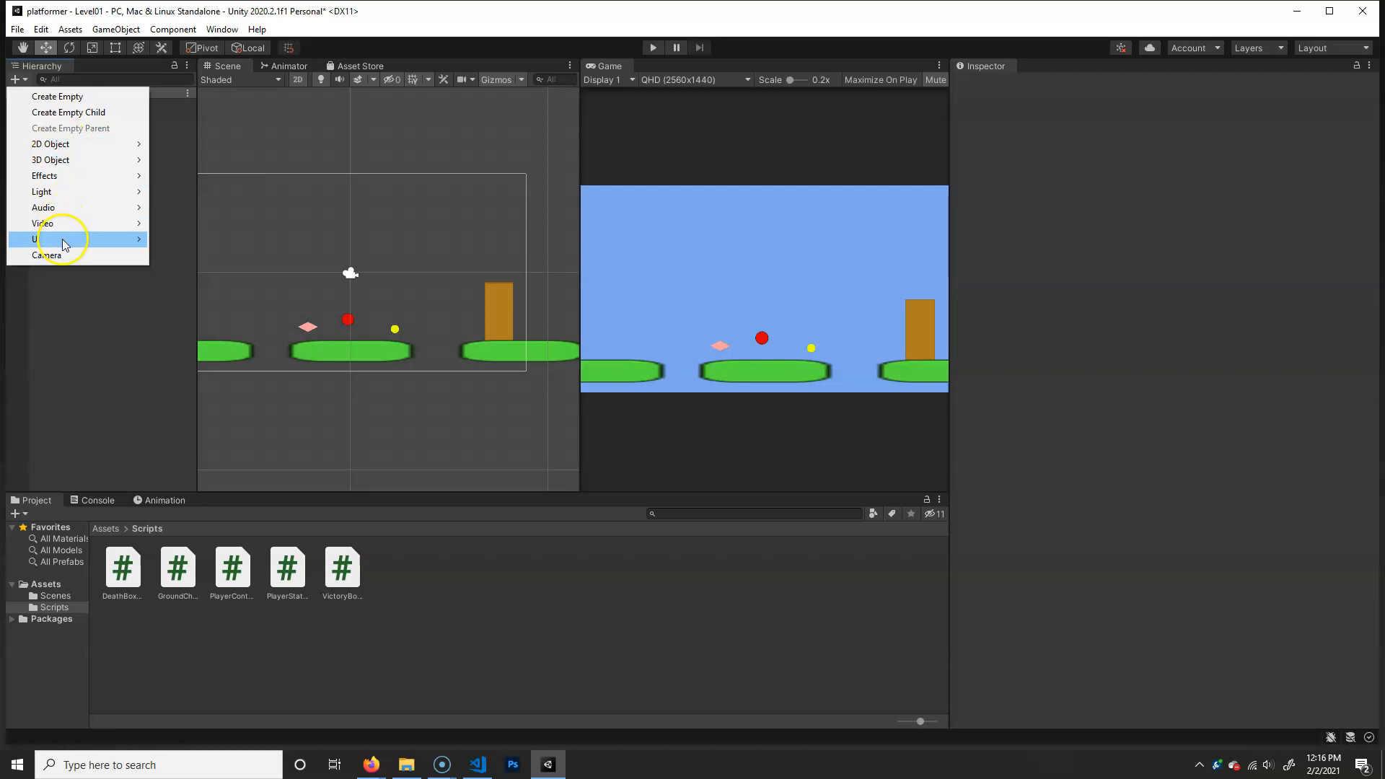
{"action": "mouse_move", "coordinate": [63, 244]}
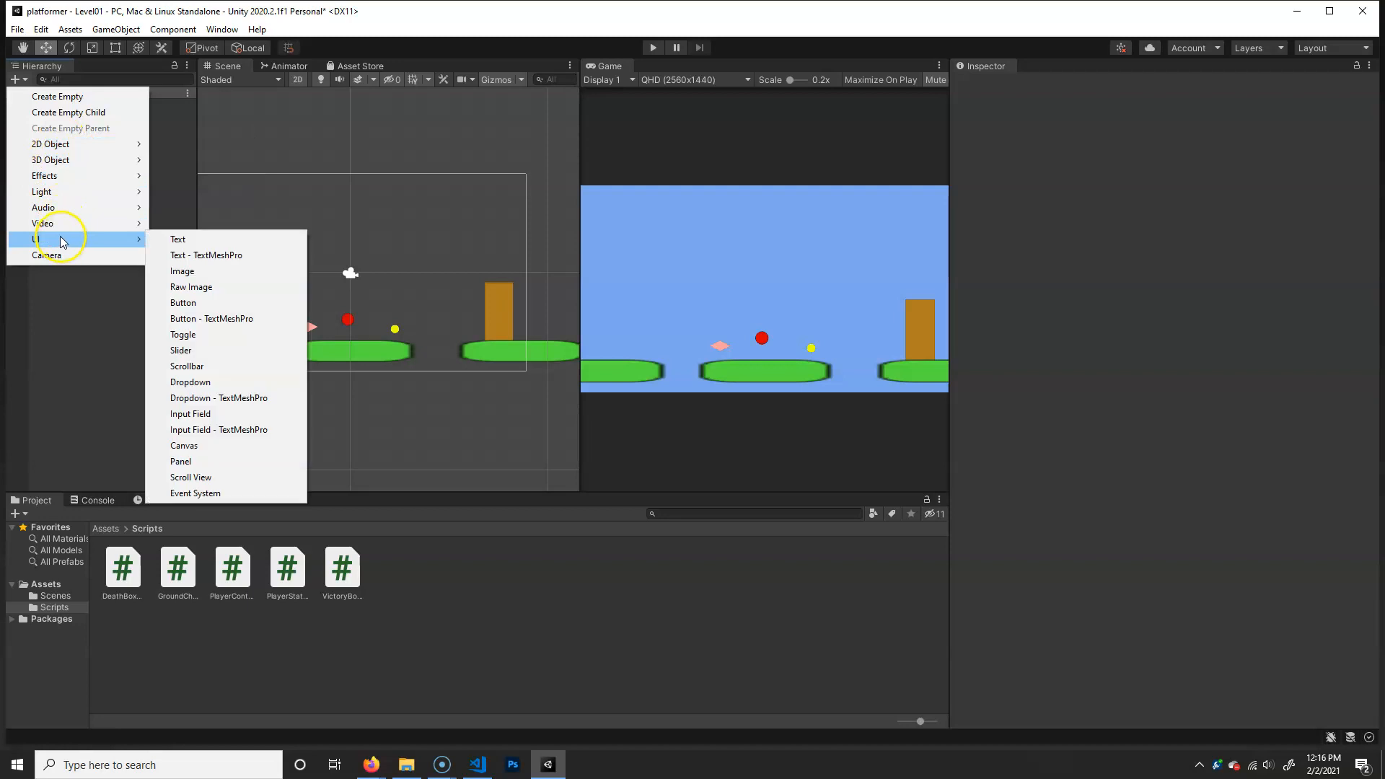
{"action": "left_click", "coordinate": [202, 244]}
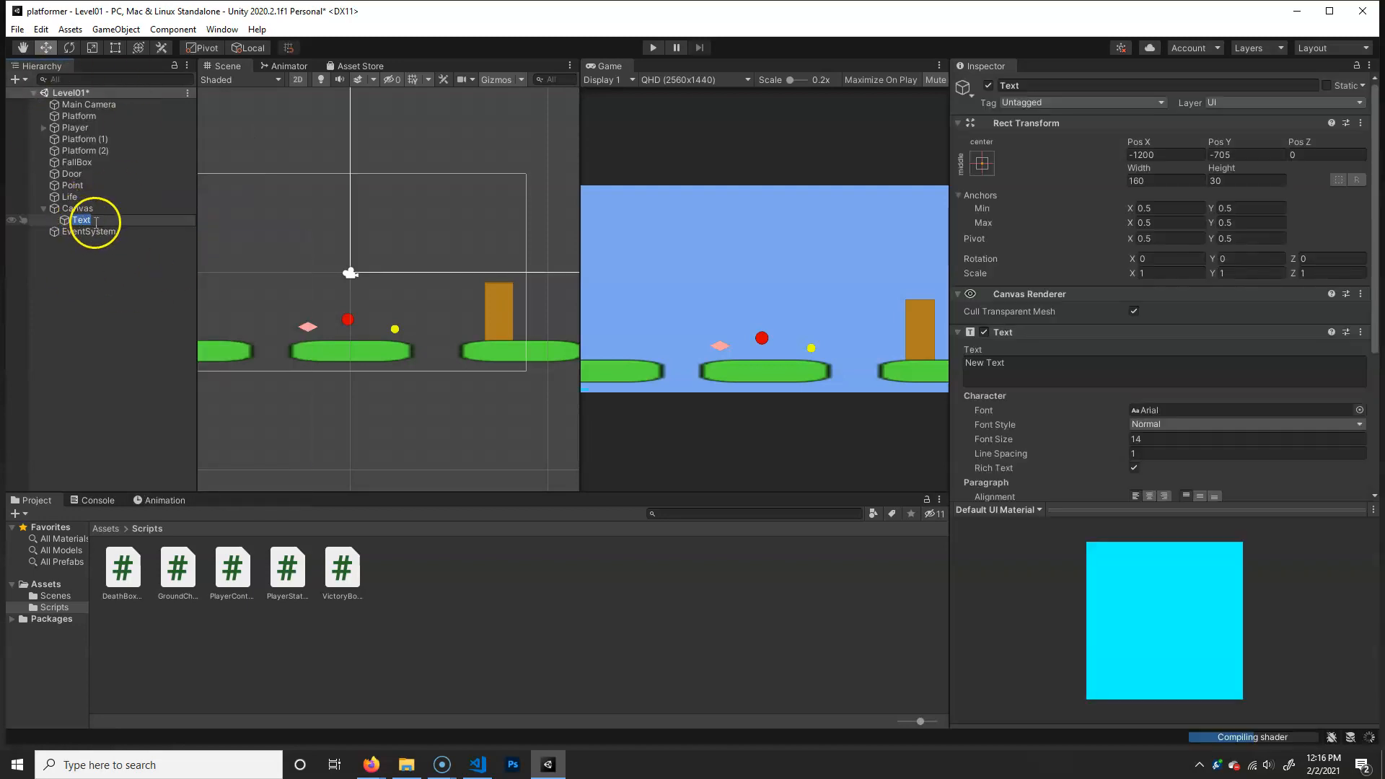
{"action": "left_click", "coordinate": [1035, 86]}
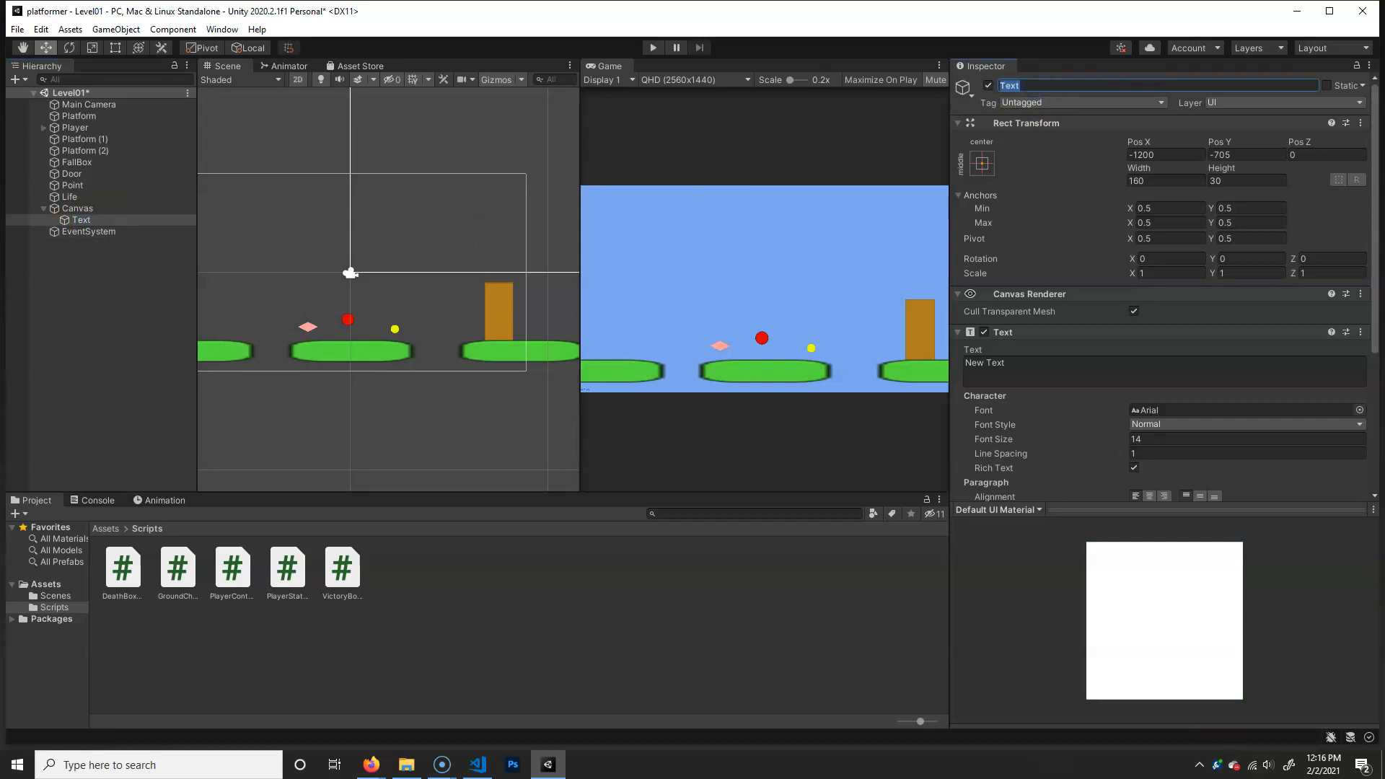
{"action": "key", "text": "alt+Tab"}
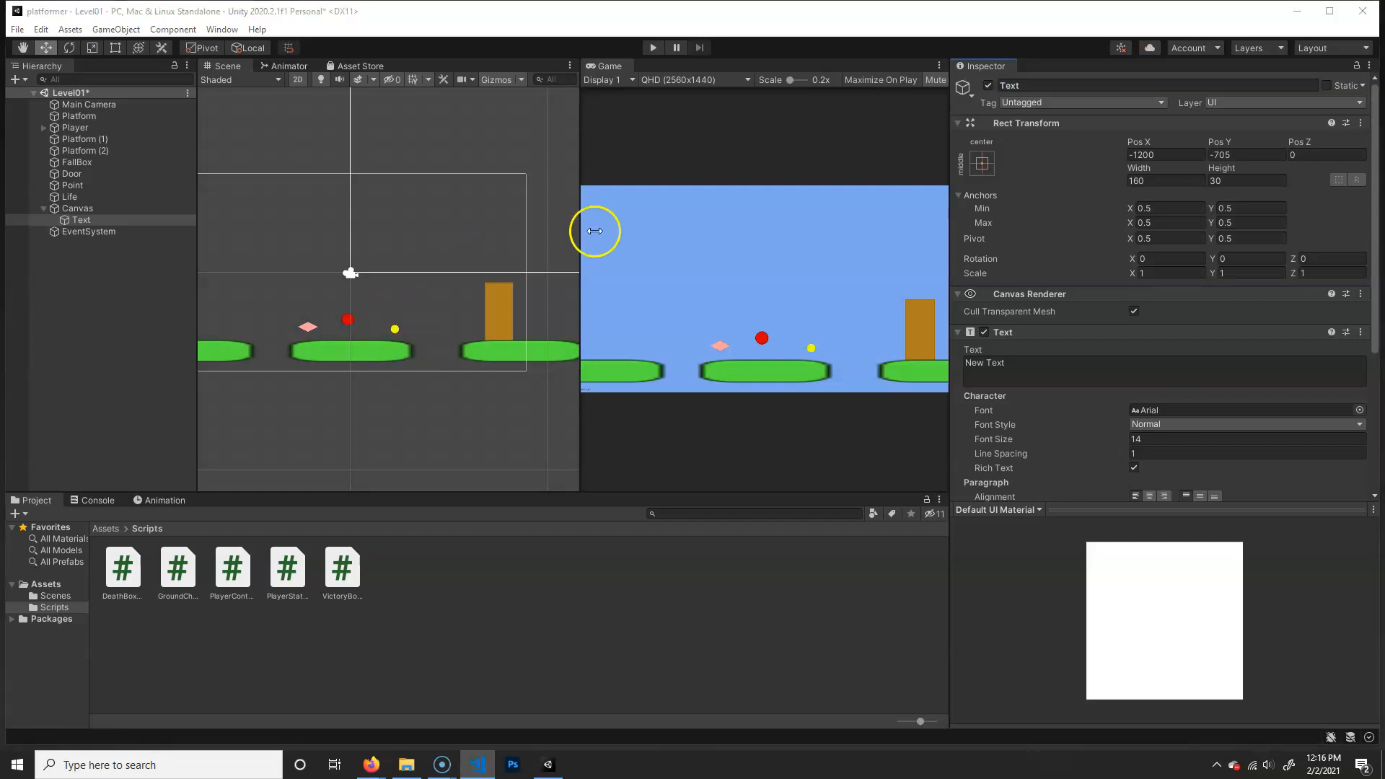
{"action": "left_click", "coordinate": [1047, 85]}
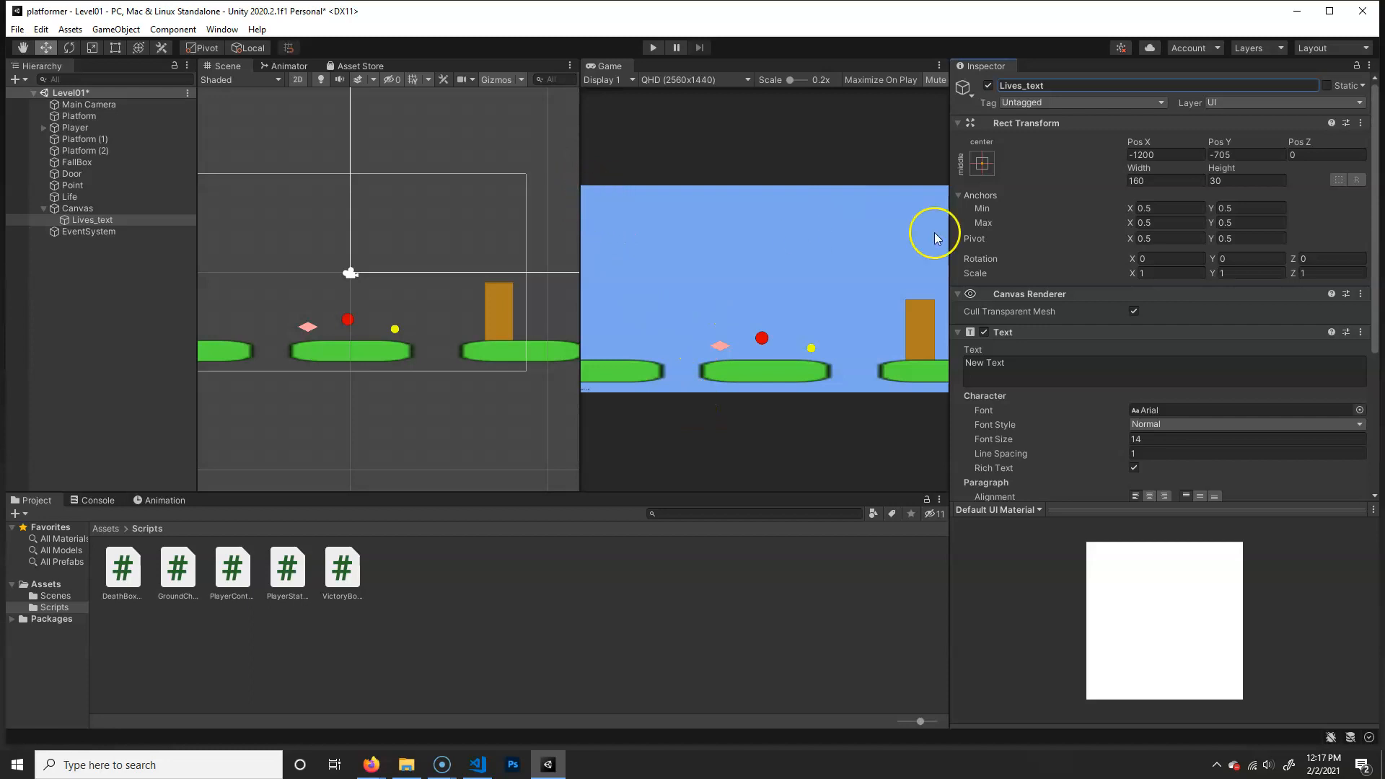
Switch the Game view to Free Aspect and widen the view to see how the level's framing changes.
{"action": "left_click", "coordinate": [984, 164]}
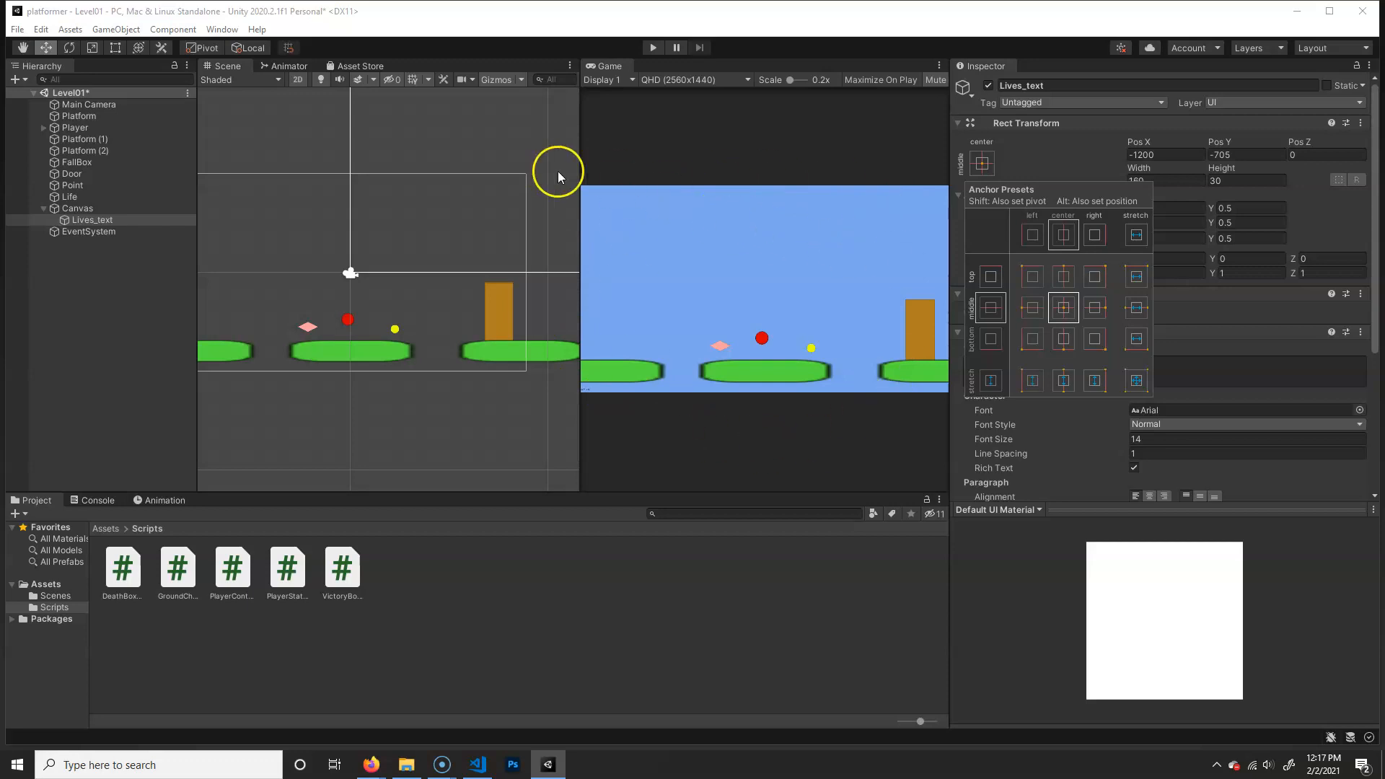
{"action": "left_click", "coordinate": [815, 9]}
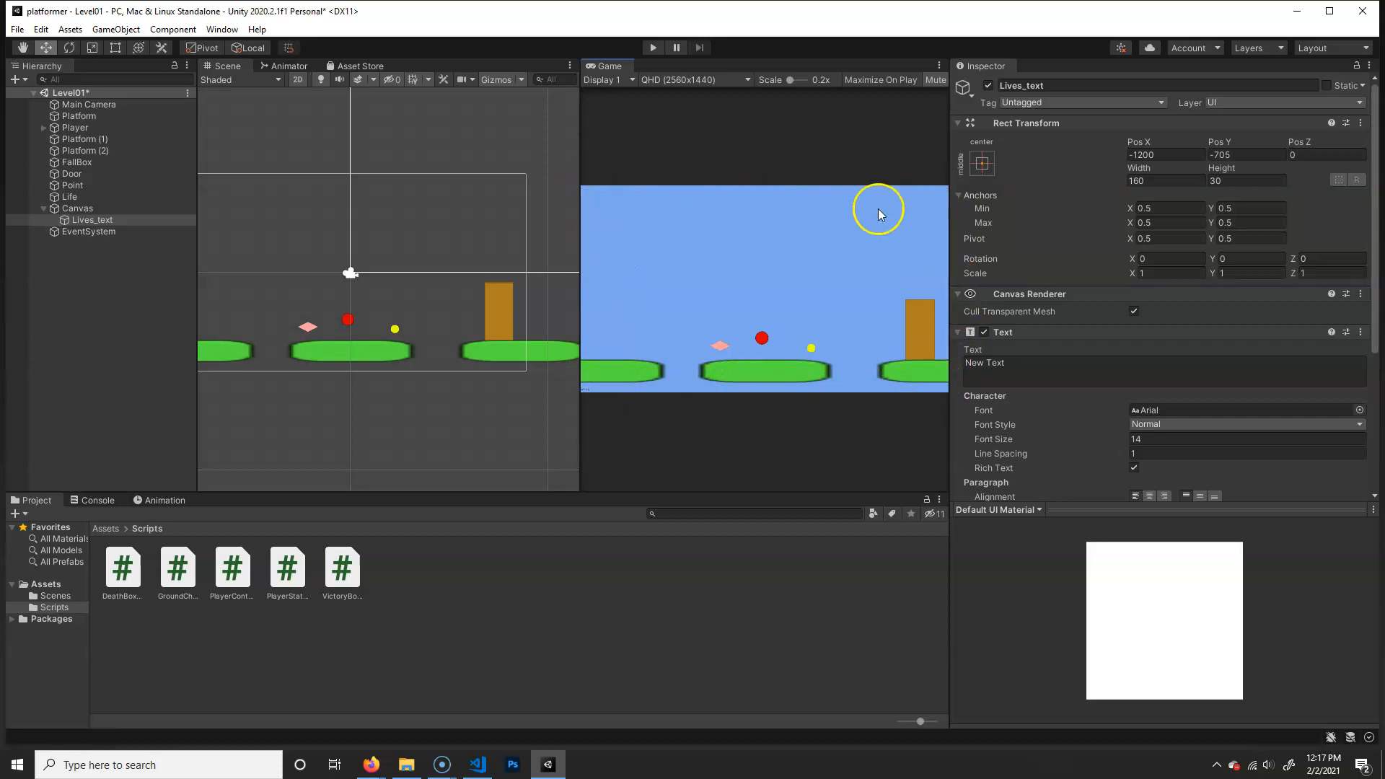
{"action": "left_click_drag", "start_coordinate": [582, 400], "coordinate": [554, 378]}
{"action": "left_click", "coordinate": [696, 81]}
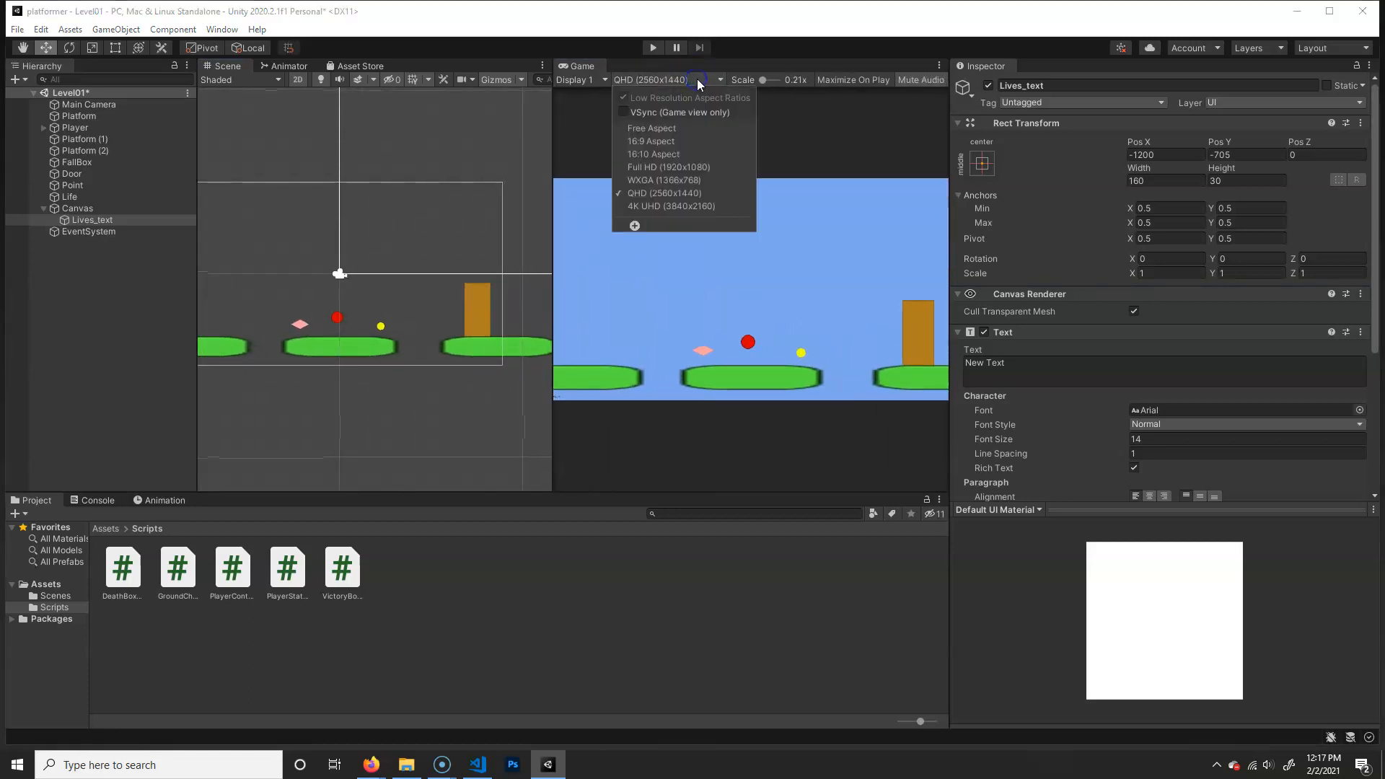
{"action": "left_click", "coordinate": [681, 128]}
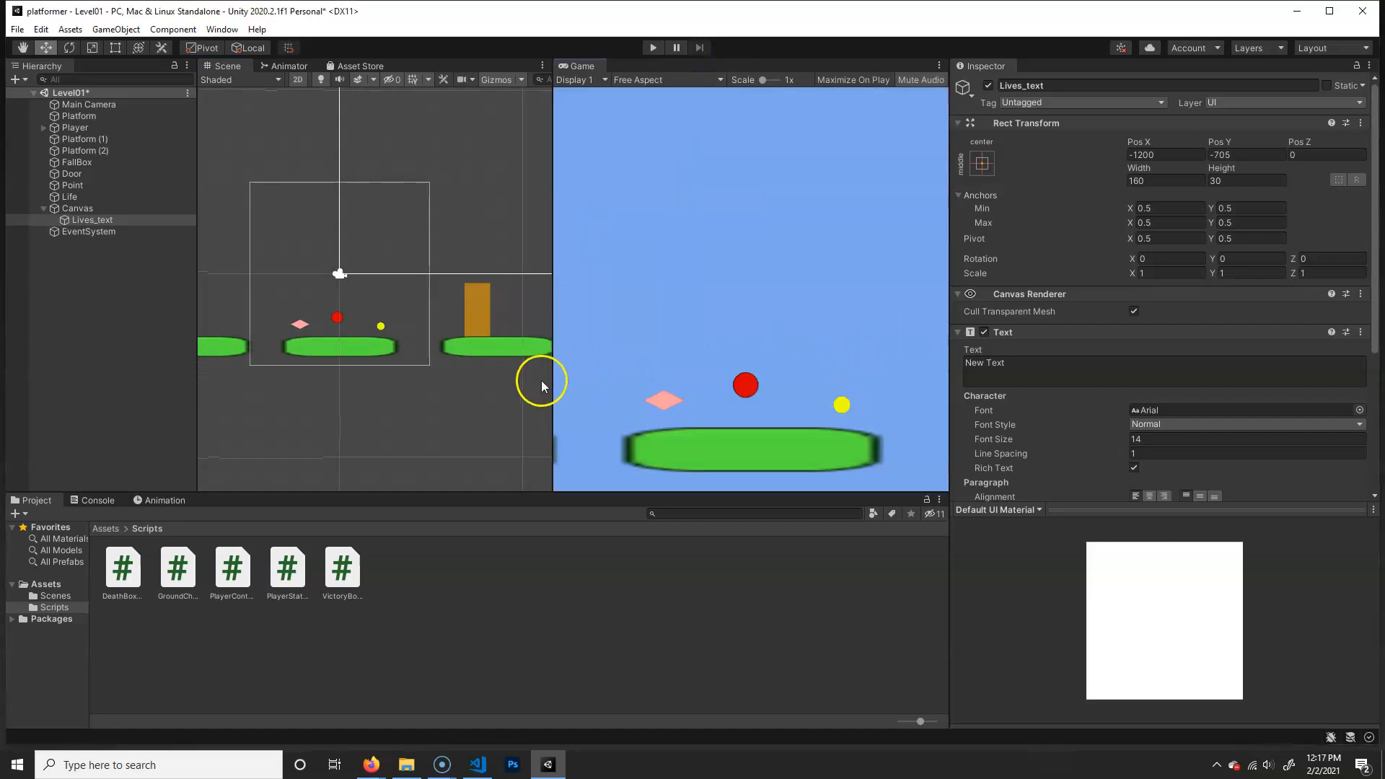
{"action": "left_click_drag", "start_coordinate": [552, 423], "coordinate": [296, 349]}
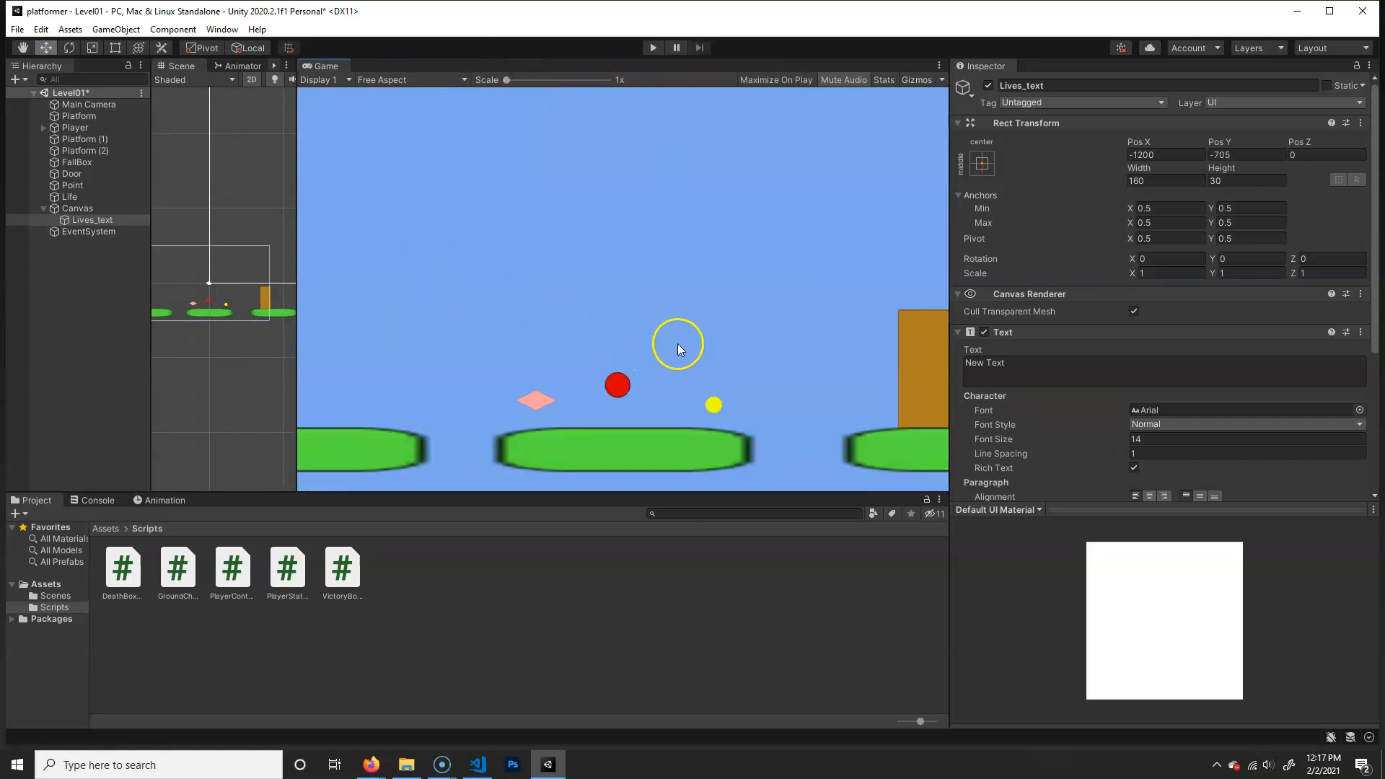
{"action": "left_click", "coordinate": [301, 338]}
Preview the Game view in 16:9 Aspect at a narrower width, and return it to QHD (2560x1440).
{"action": "left_click", "coordinate": [401, 80]}
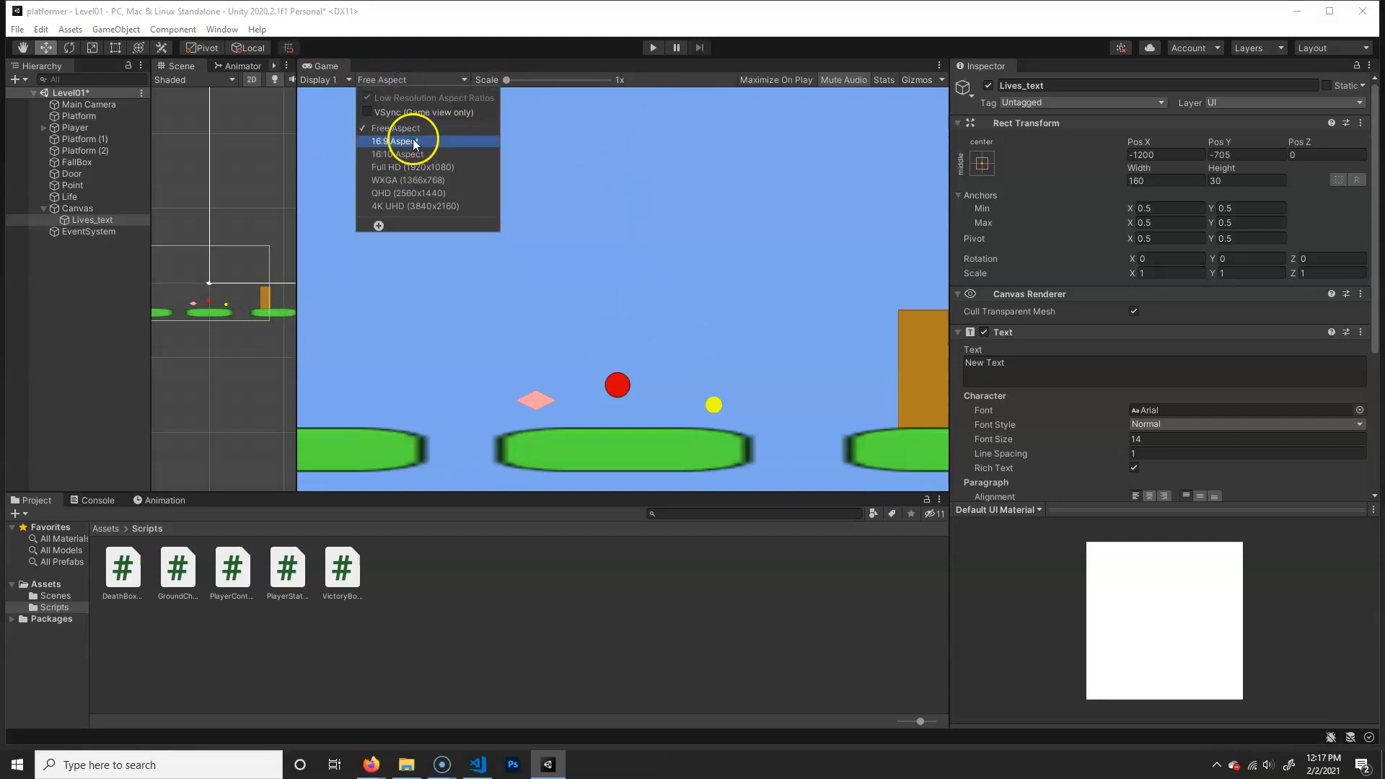
{"action": "left_click", "coordinate": [415, 143]}
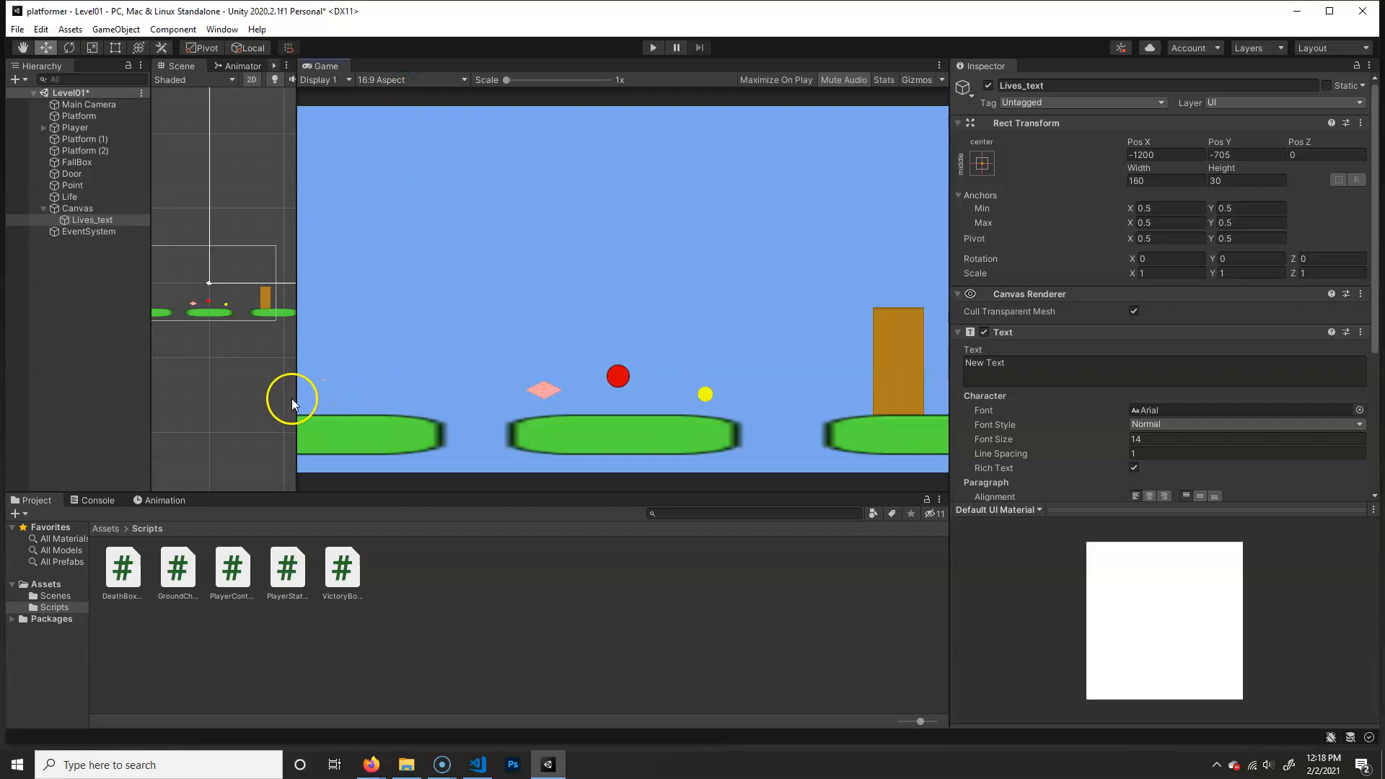
{"action": "left_click_drag", "start_coordinate": [294, 396], "coordinate": [644, 373]}
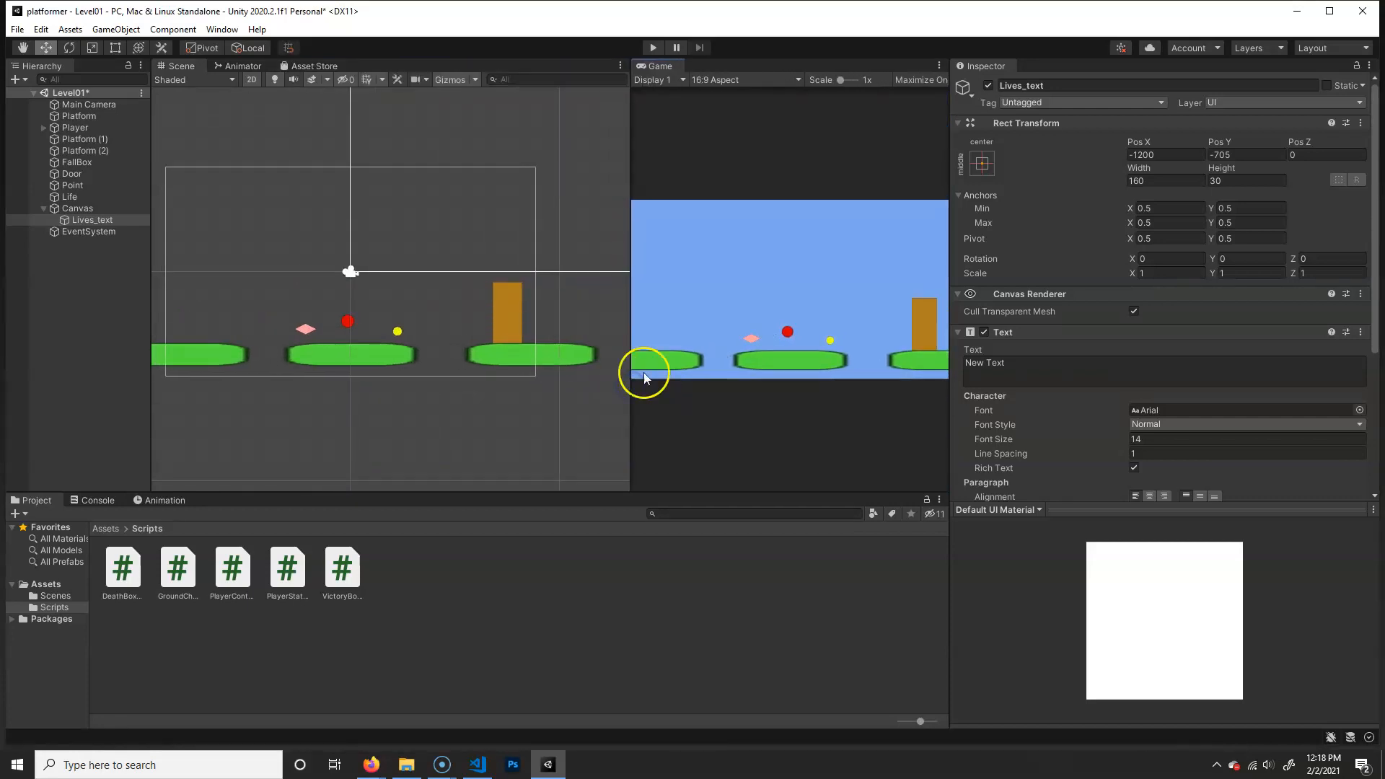
{"action": "left_click", "coordinate": [725, 79]}
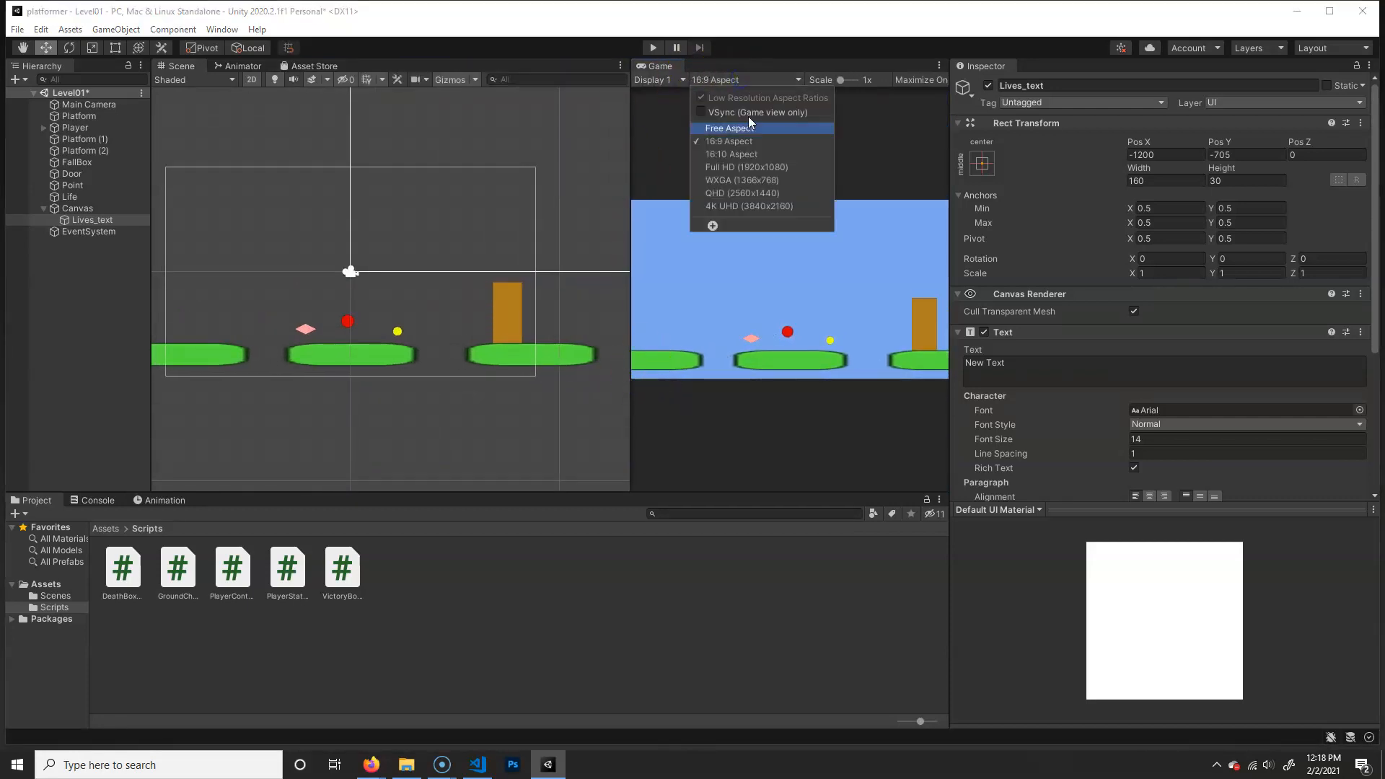
{"action": "left_click", "coordinate": [779, 193]}
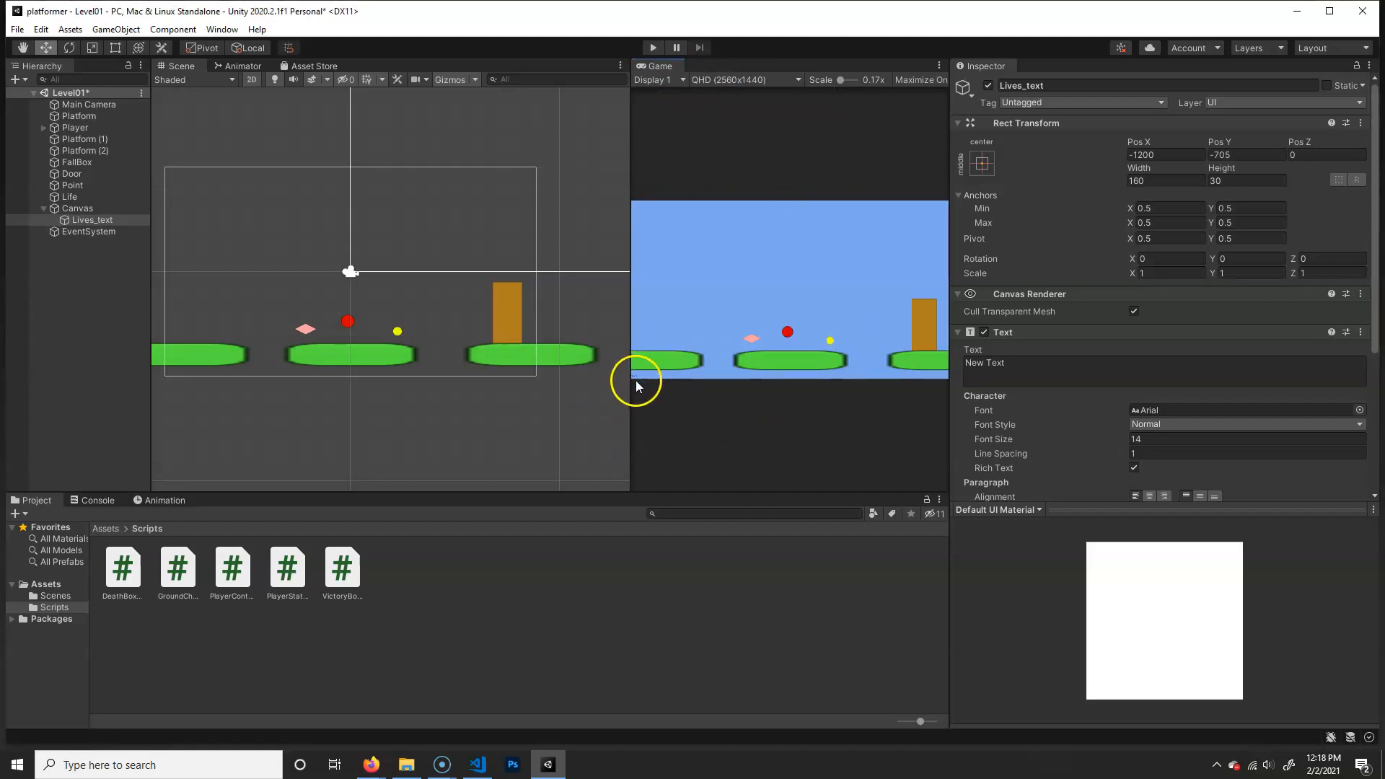
{"action": "mouse_move", "coordinate": [639, 376]}
{"action": "left_mouse_down"}
{"action": "mouse_move", "coordinate": [550, 386]}
{"action": "mouse_move", "coordinate": [624, 393]}
{"action": "left_mouse_up"}
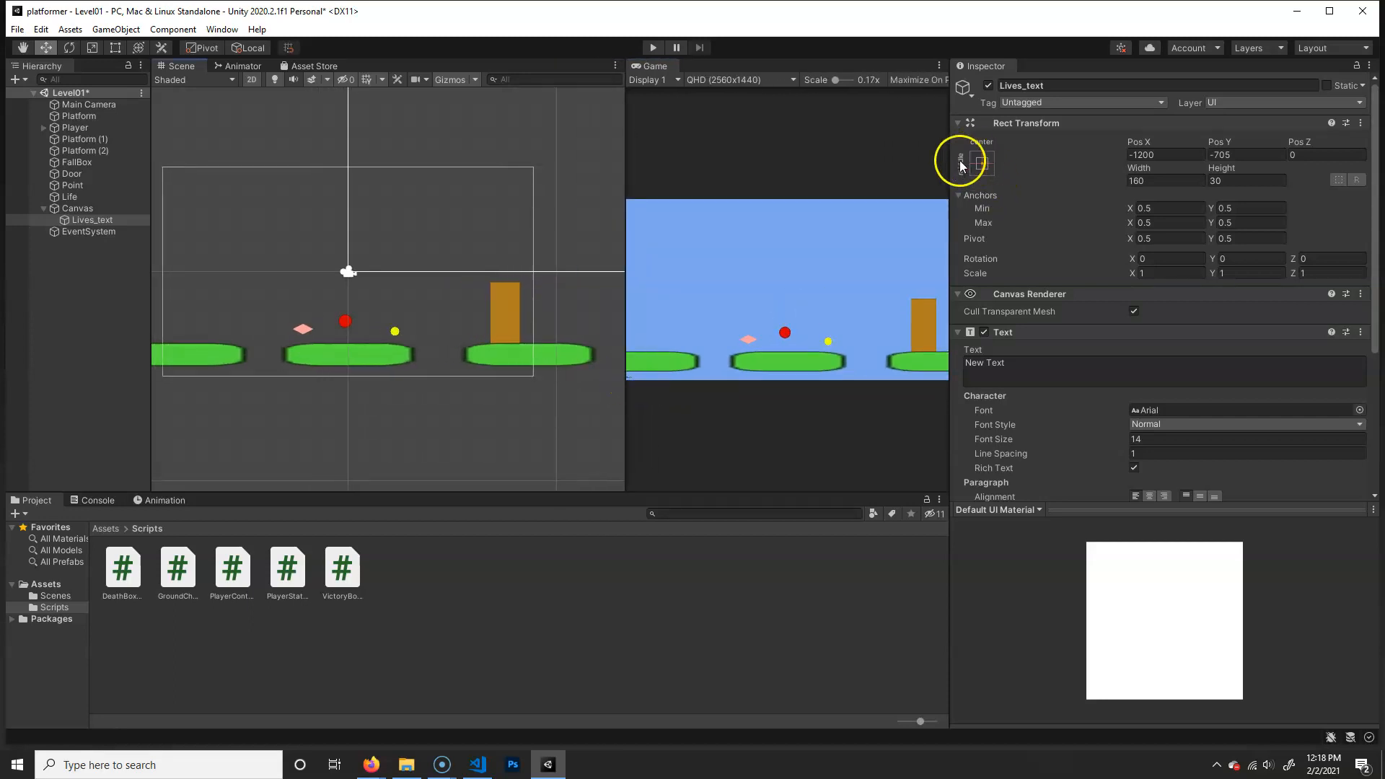
Anchor Lives_text to the canvas's top-left corner, including pivot and position, and set the Game view to Full HD (1920x1080).
{"action": "left_click", "coordinate": [981, 165]}
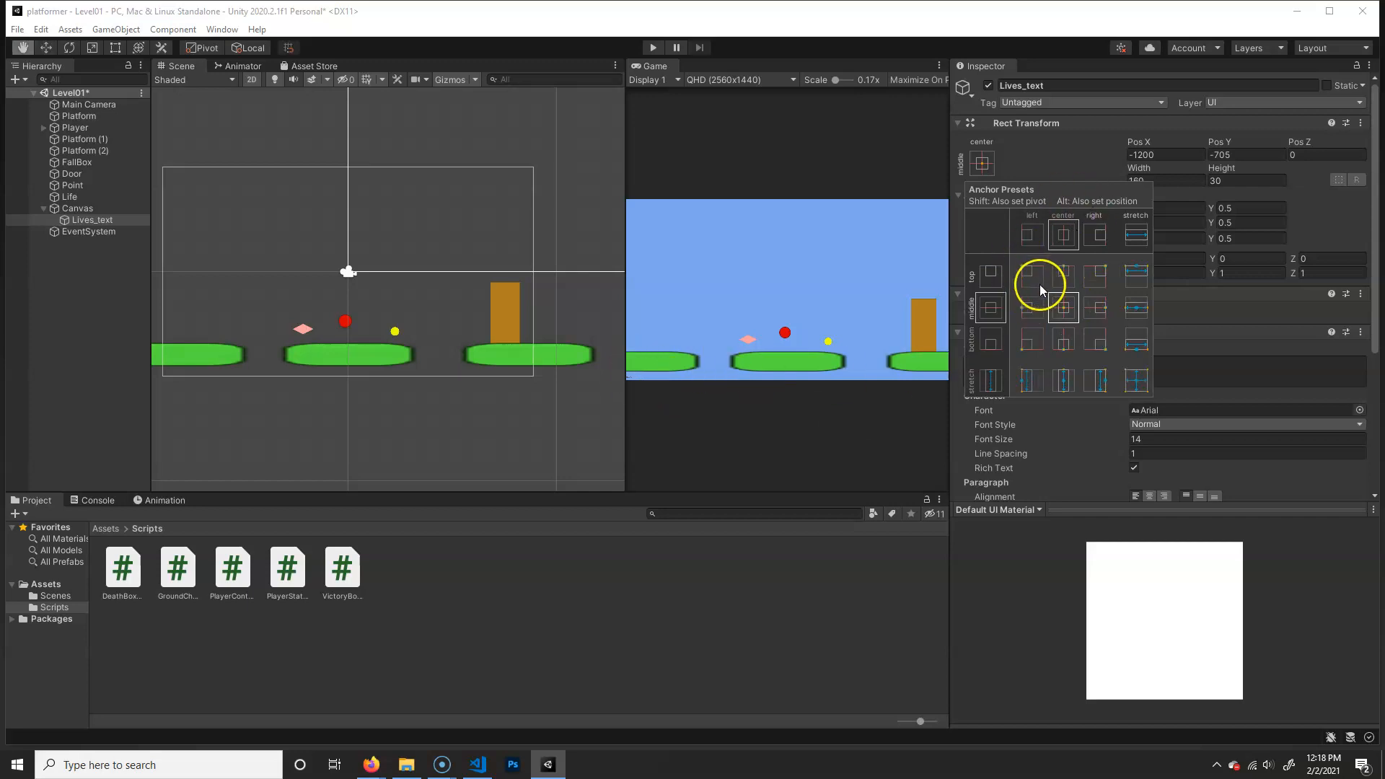
{"action": "key", "text": "shift+alt"}
{"action": "left_click", "coordinate": [1032, 277], "text": "alt+shift"}
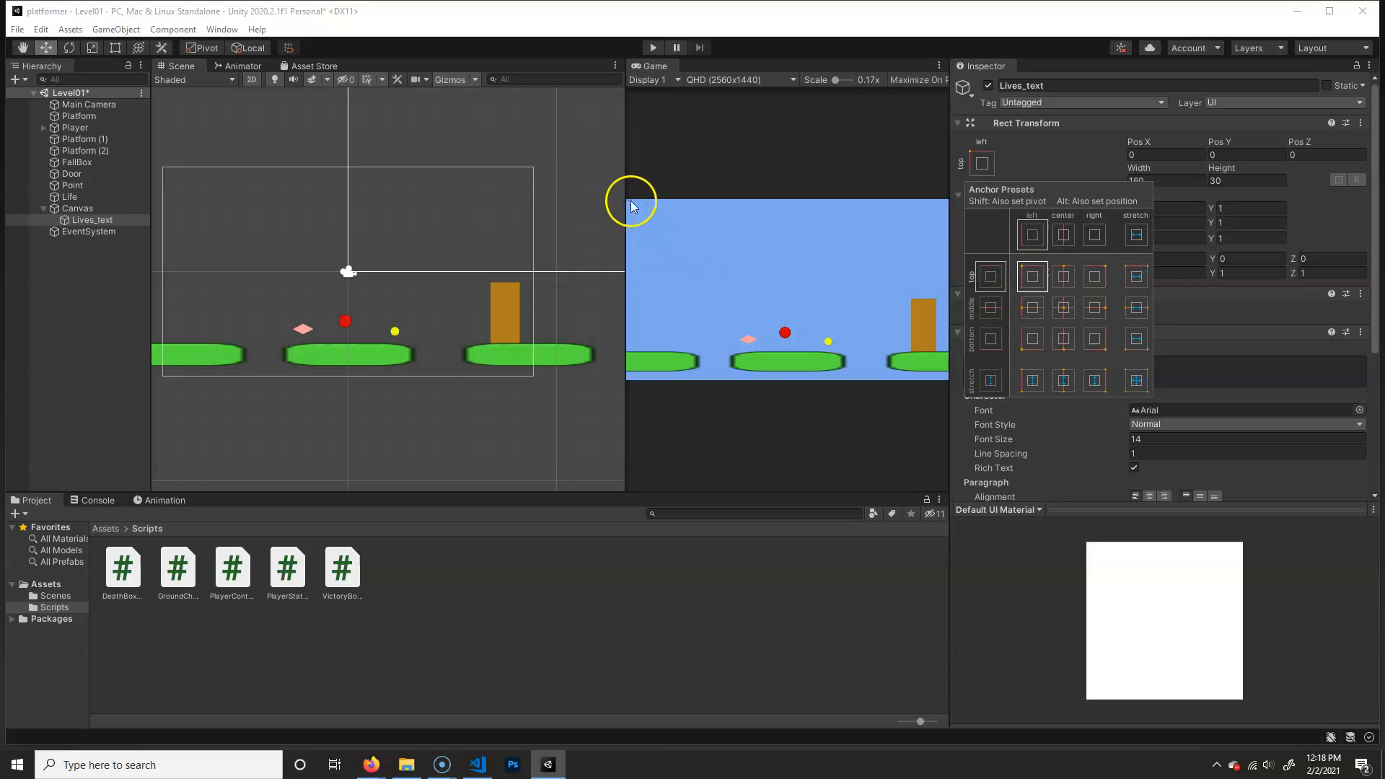
{"action": "left_click", "coordinate": [730, 80]}
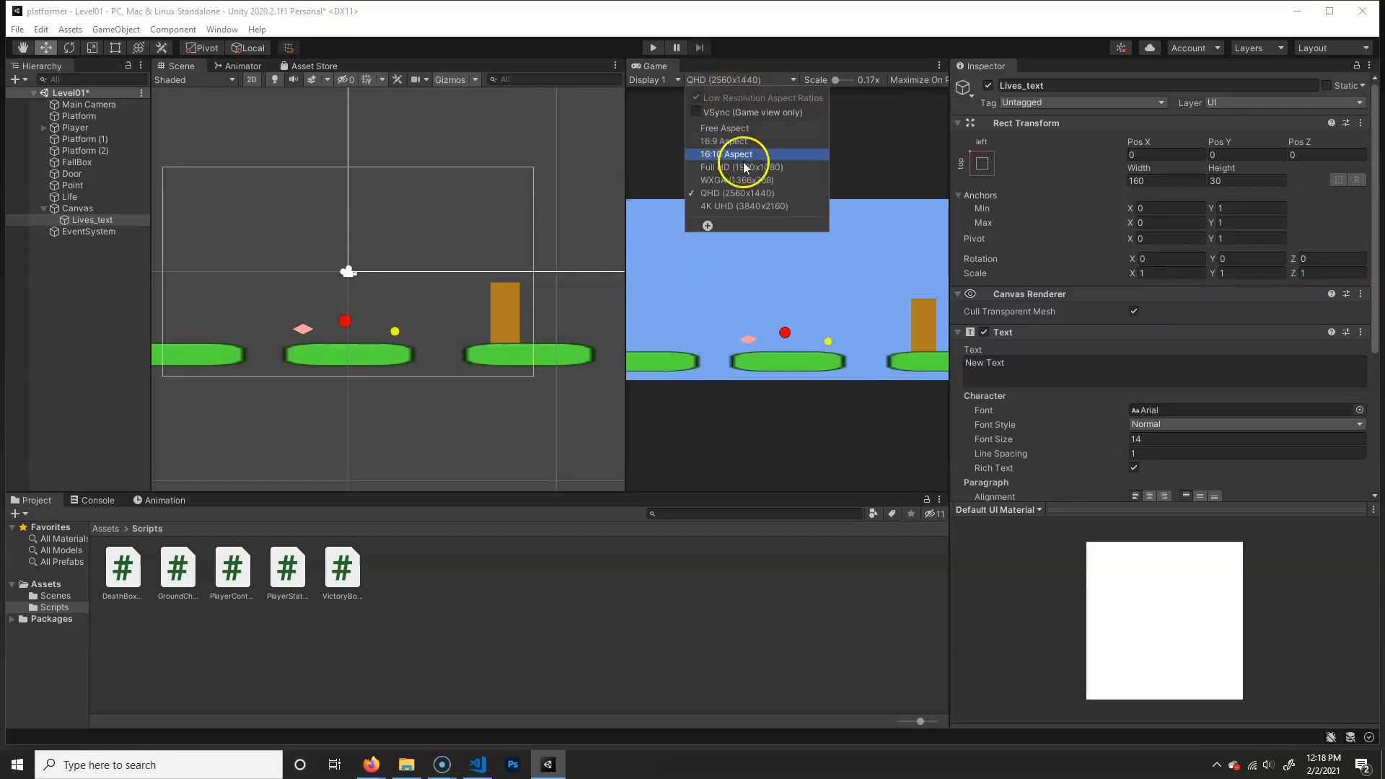
{"action": "left_click", "coordinate": [771, 167]}
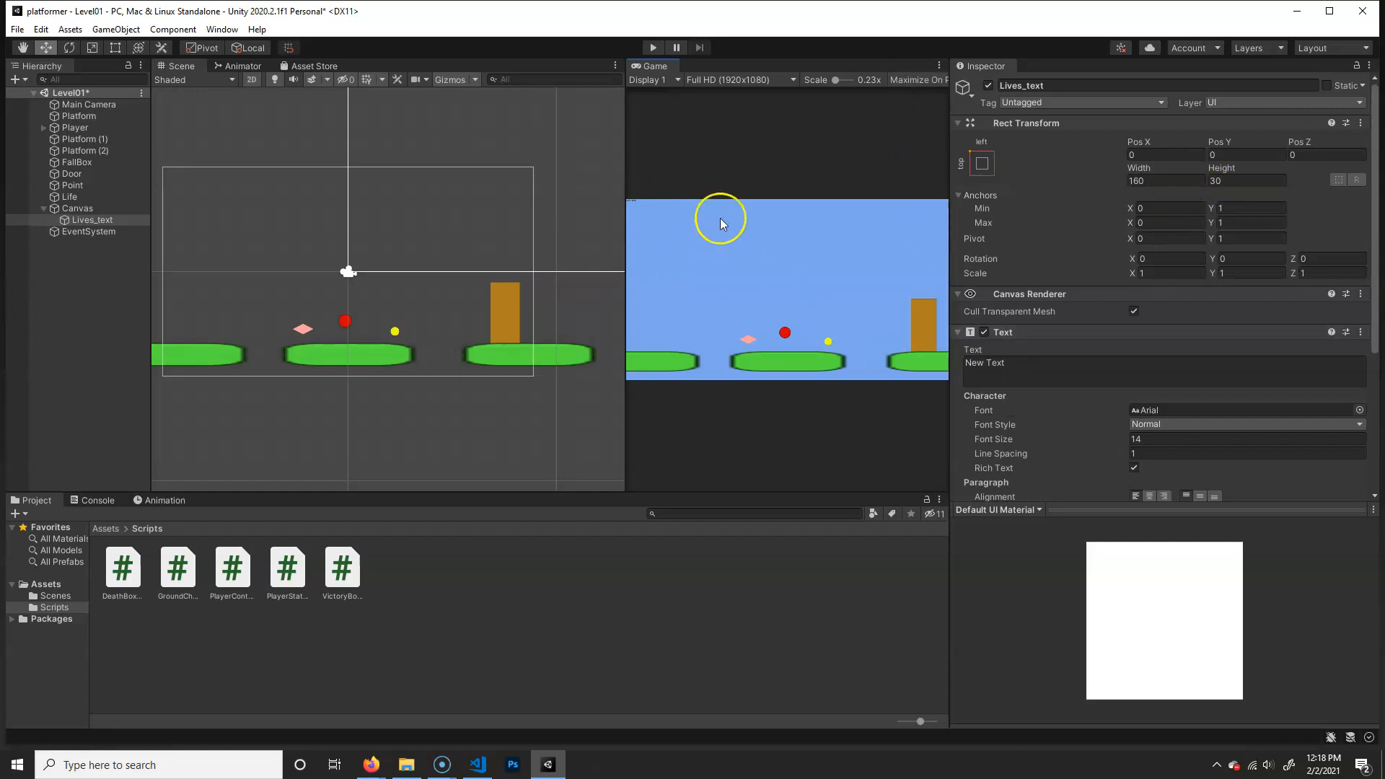
Change the text content of Lives_text to "Lives: 0" and set its font size to 72.
{"action": "left_click", "coordinate": [1030, 364]}
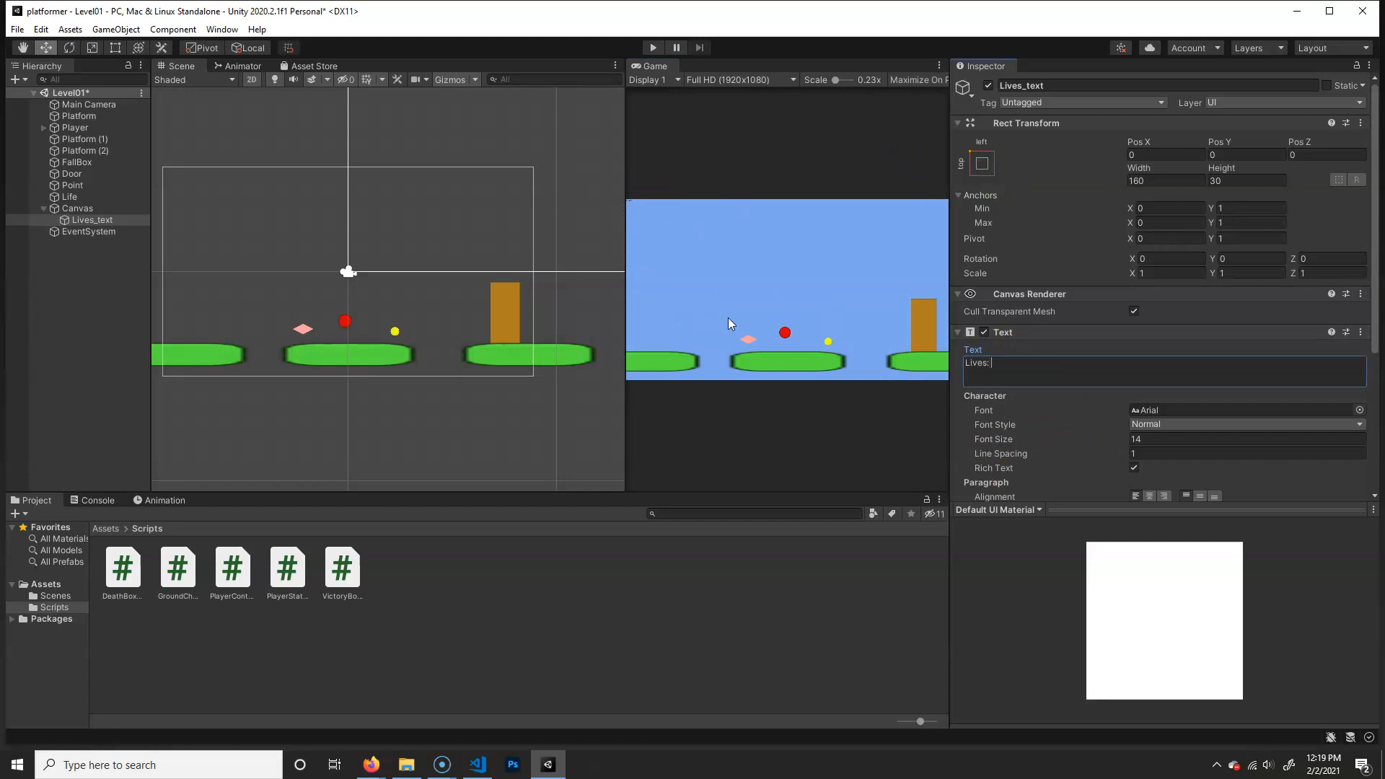
{"action": "left_click", "coordinate": [1013, 369]}
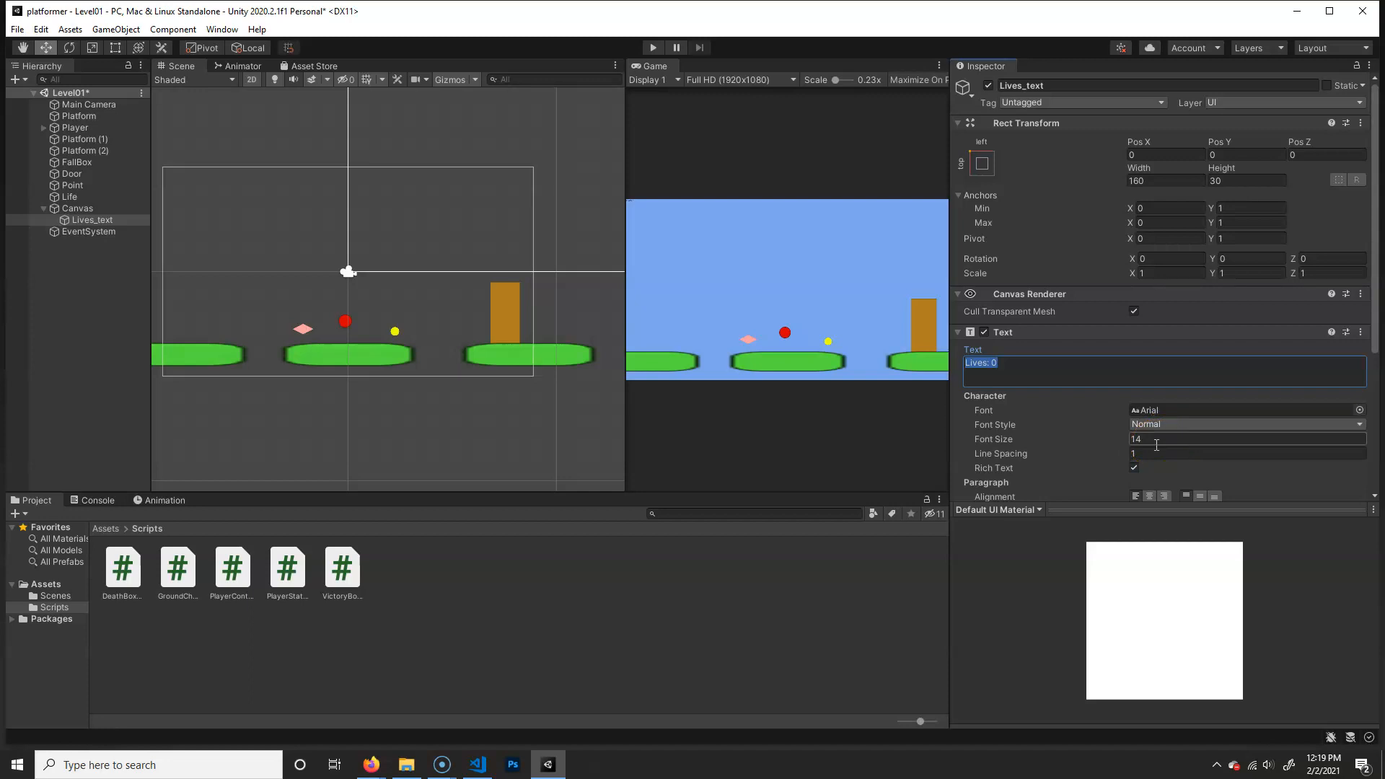
{"action": "left_click", "coordinate": [1162, 439]}
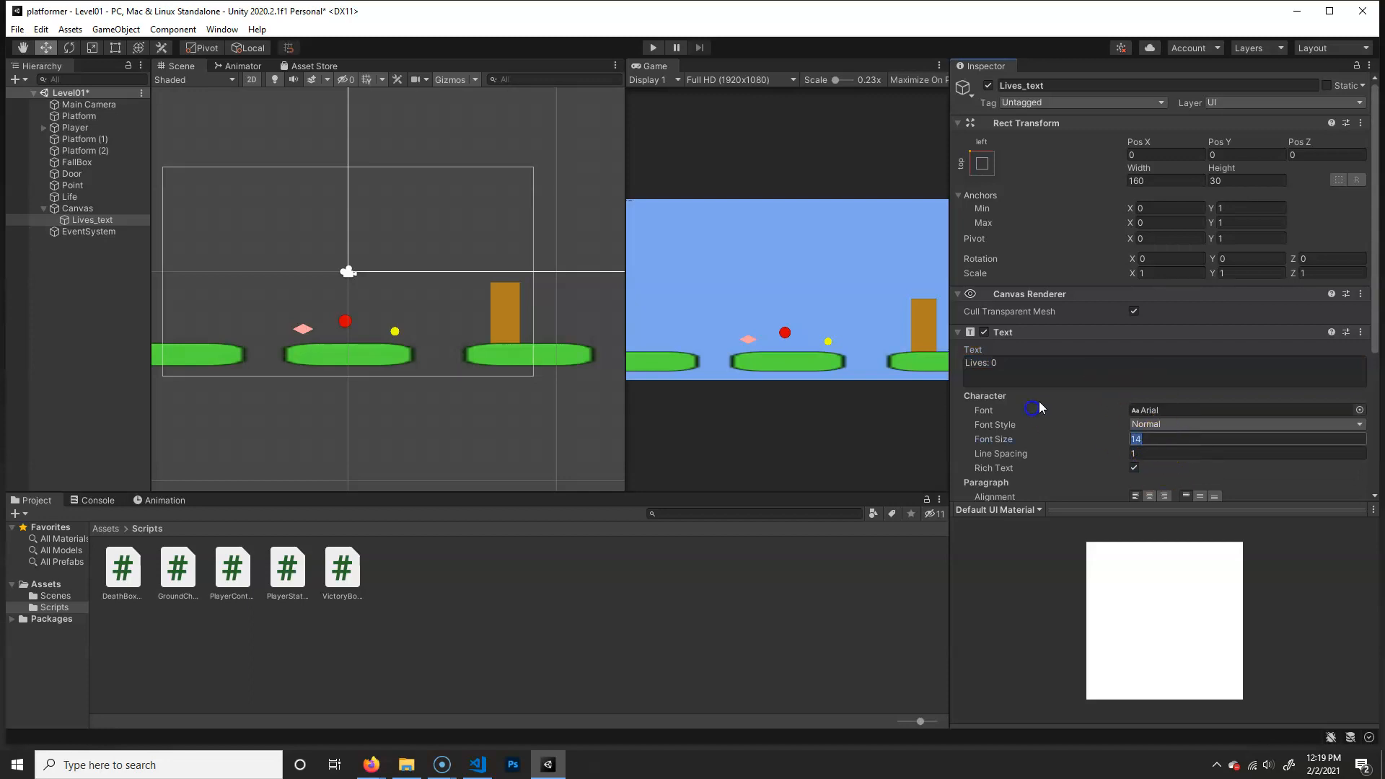
{"action": "type", "text": "72"}
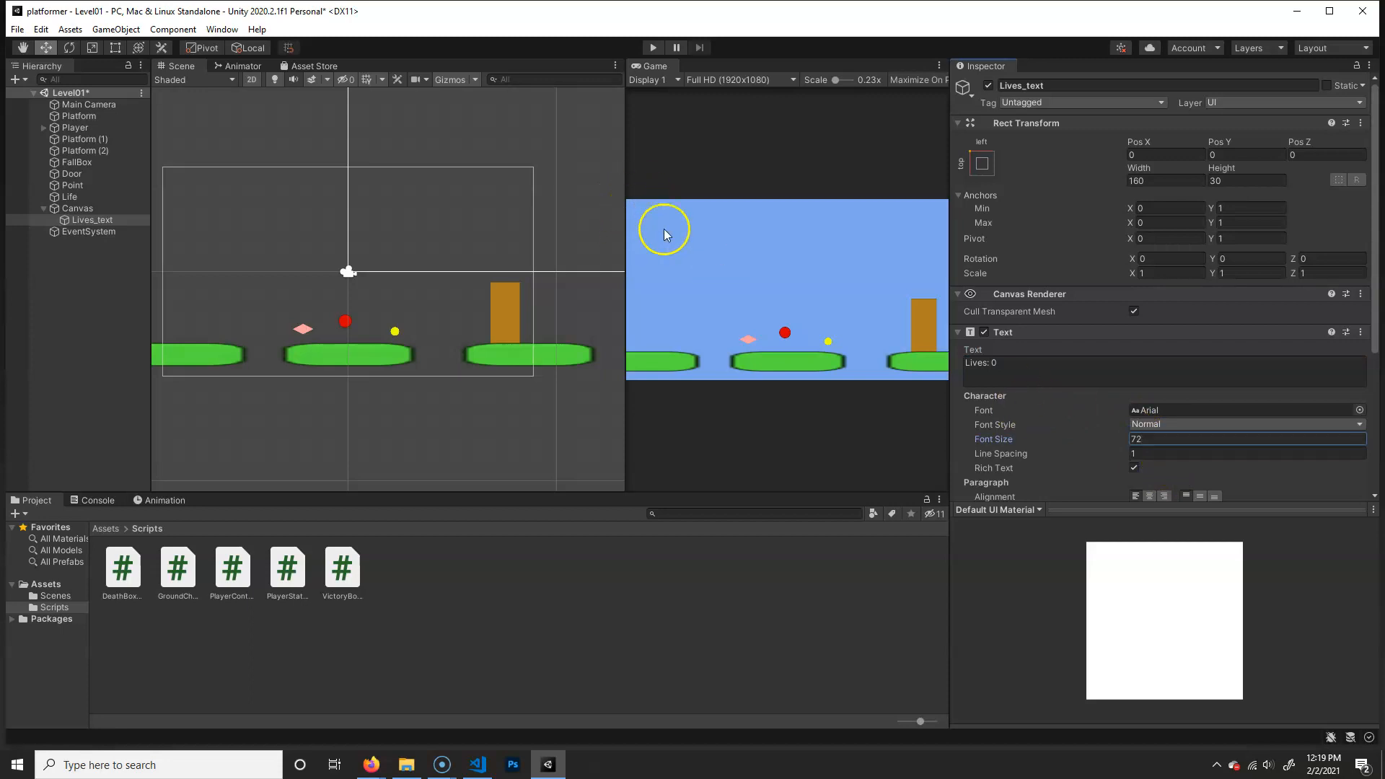
Set the text box of Lives_text to a height of 100 and a width of 300.
{"action": "left_click", "coordinate": [1241, 175]}
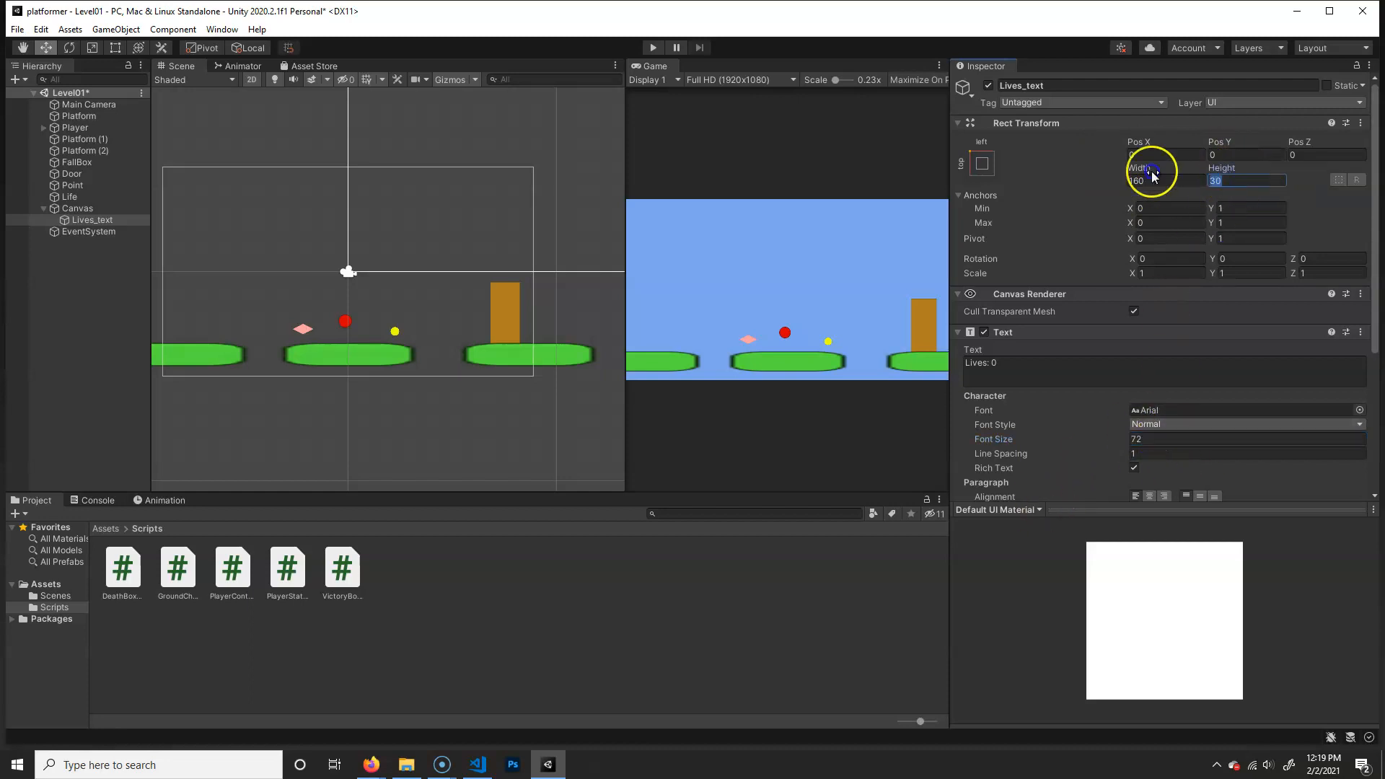
{"action": "type", "text": "100"}
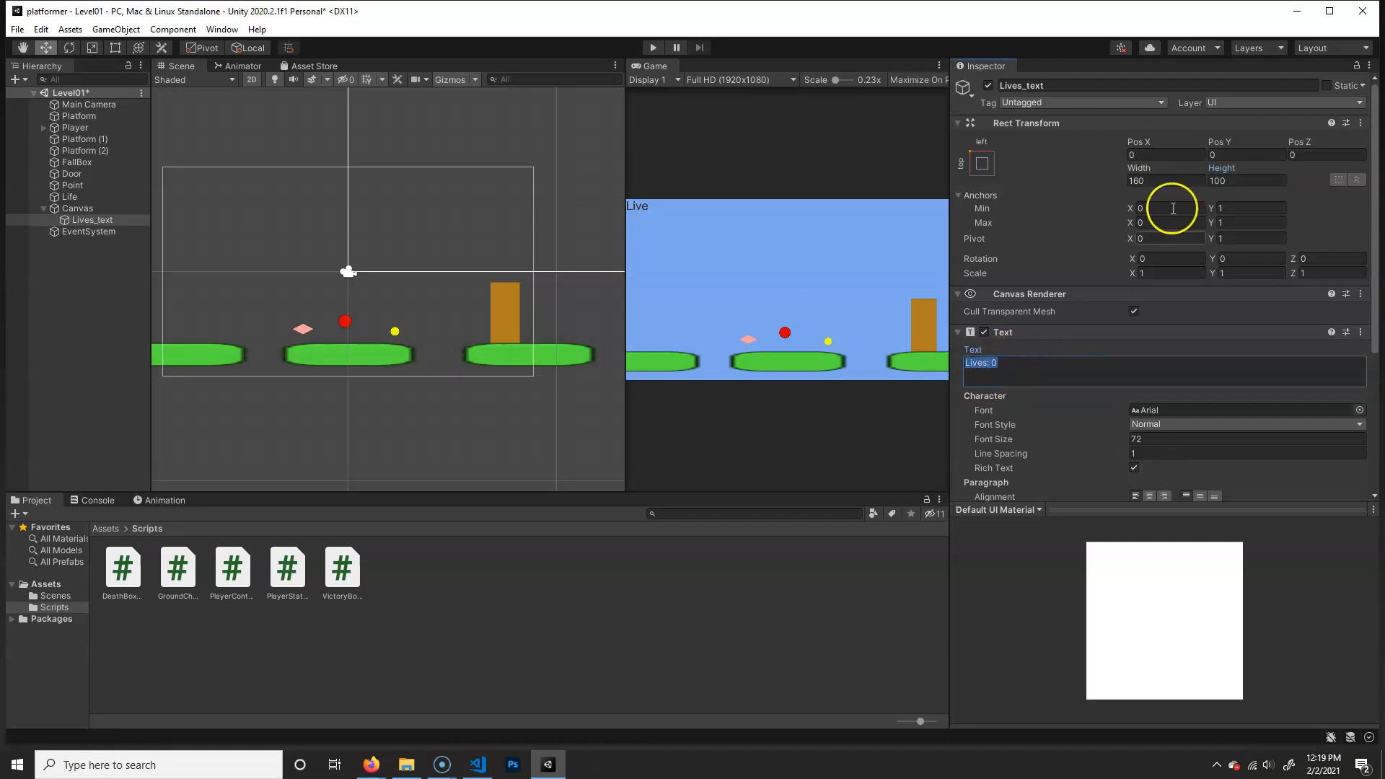
{"action": "left_click", "coordinate": [1156, 180]}
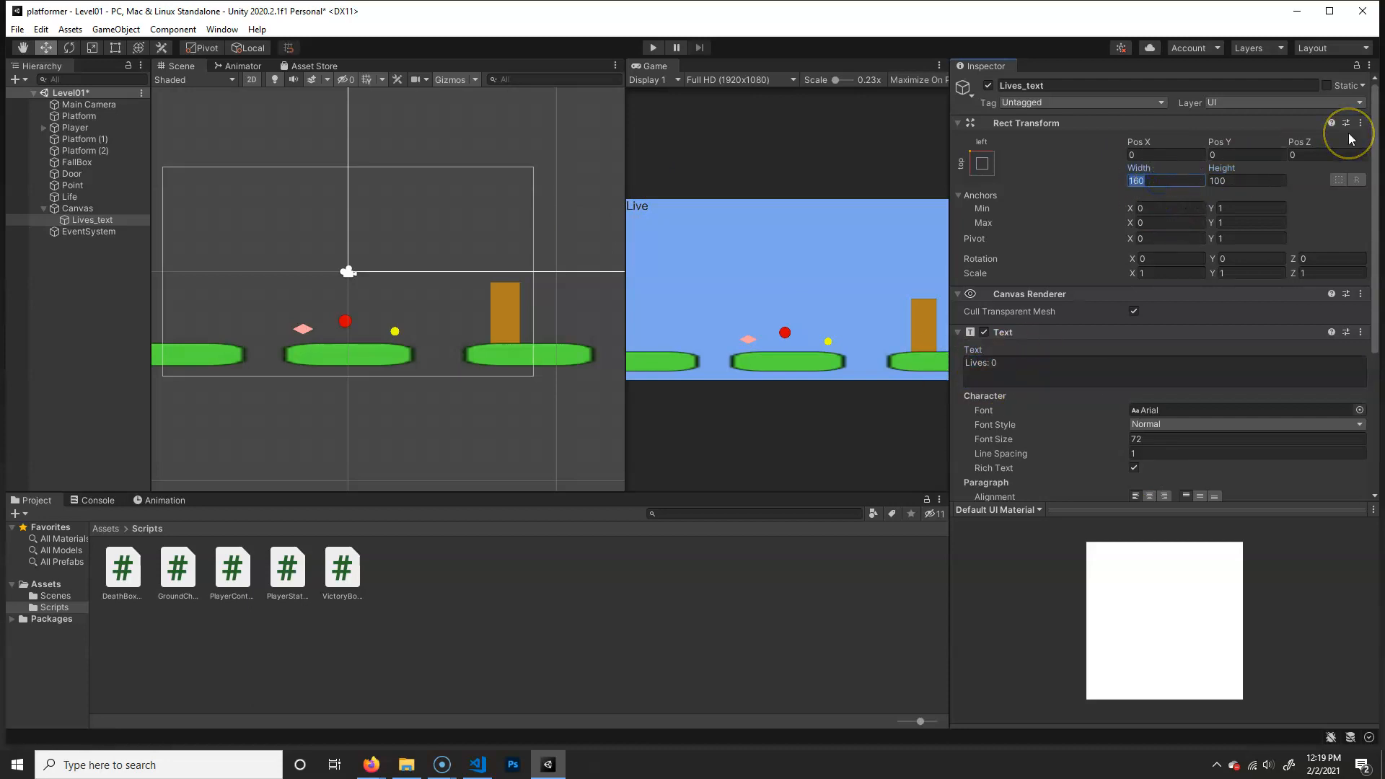
{"action": "type", "text": "300"}
{"action": "left_click_drag", "start_coordinate": [1086, 169], "coordinate": [945, 176]}
{"action": "left_click_drag", "start_coordinate": [967, 236], "coordinate": [397, 163]}
{"action": "left_click", "coordinate": [1186, 181]}
{"action": "type", "text": "300"}
{"action": "left_click_drag", "start_coordinate": [1024, 177], "coordinate": [1245, 169]}
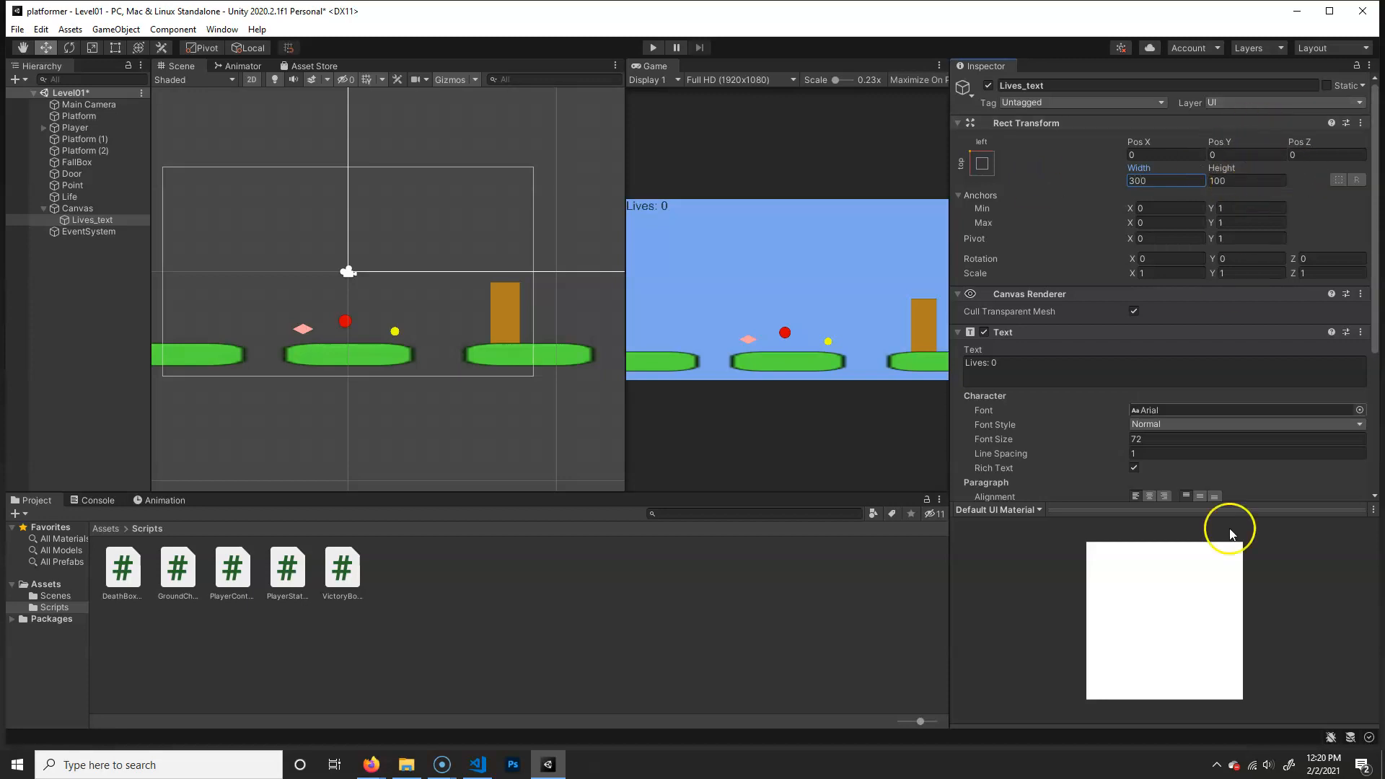
Check which fonts can be assigned to Lives_text, and close the font selection without changing it.
{"action": "left_click", "coordinate": [1176, 455]}
{"action": "left_click", "coordinate": [1359, 410]}
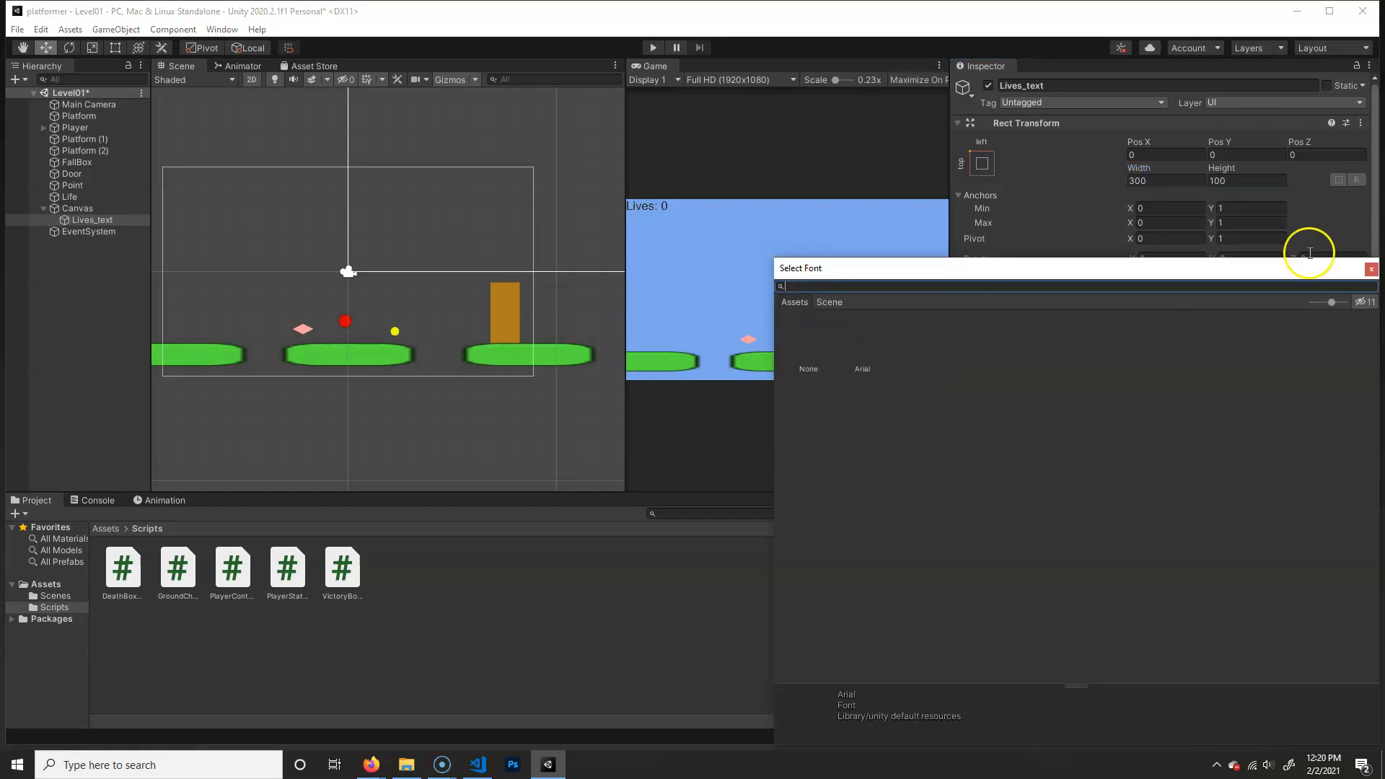
{"action": "left_click", "coordinate": [1371, 269]}
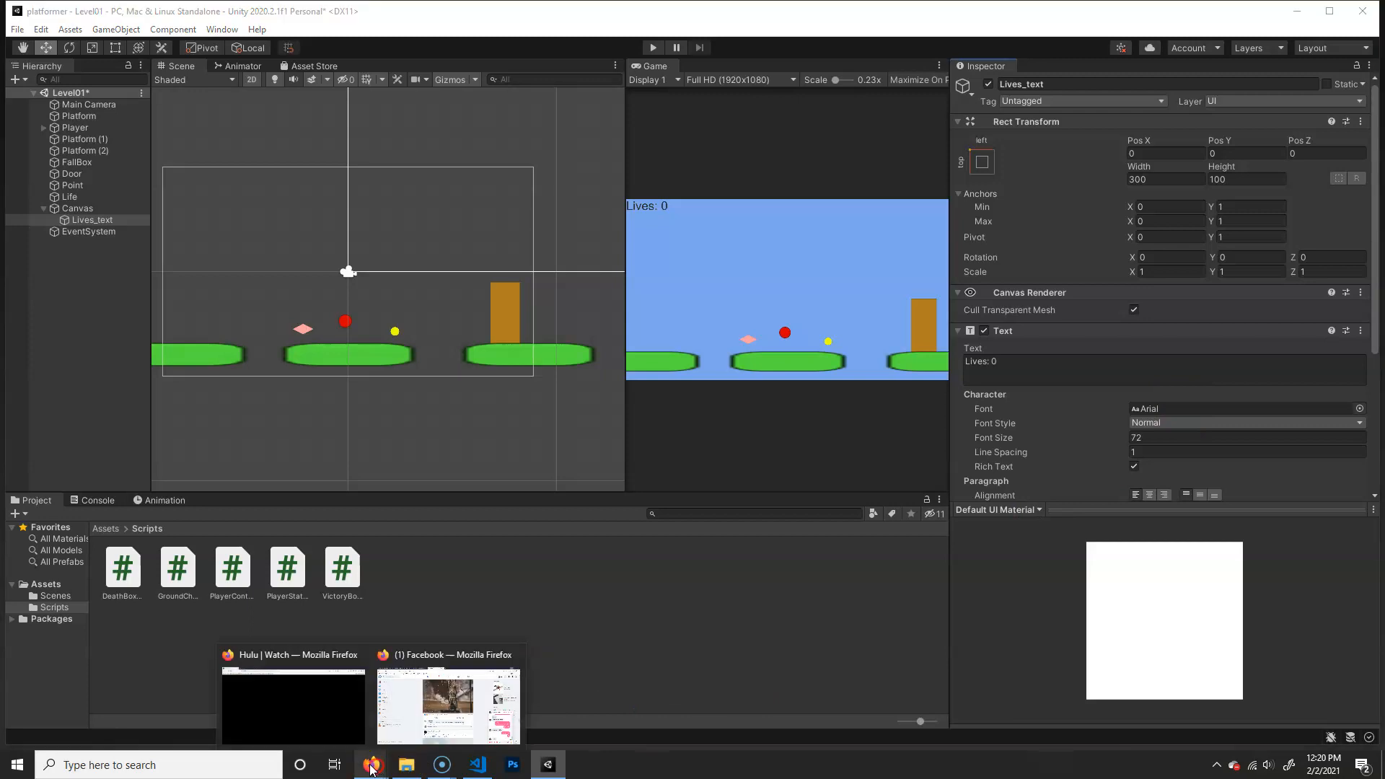
Switch to Firefox with dafont.com maximized and browse the fonts in the Fancy > Cartoon category.
{"action": "key", "text": "alt+Tab"}
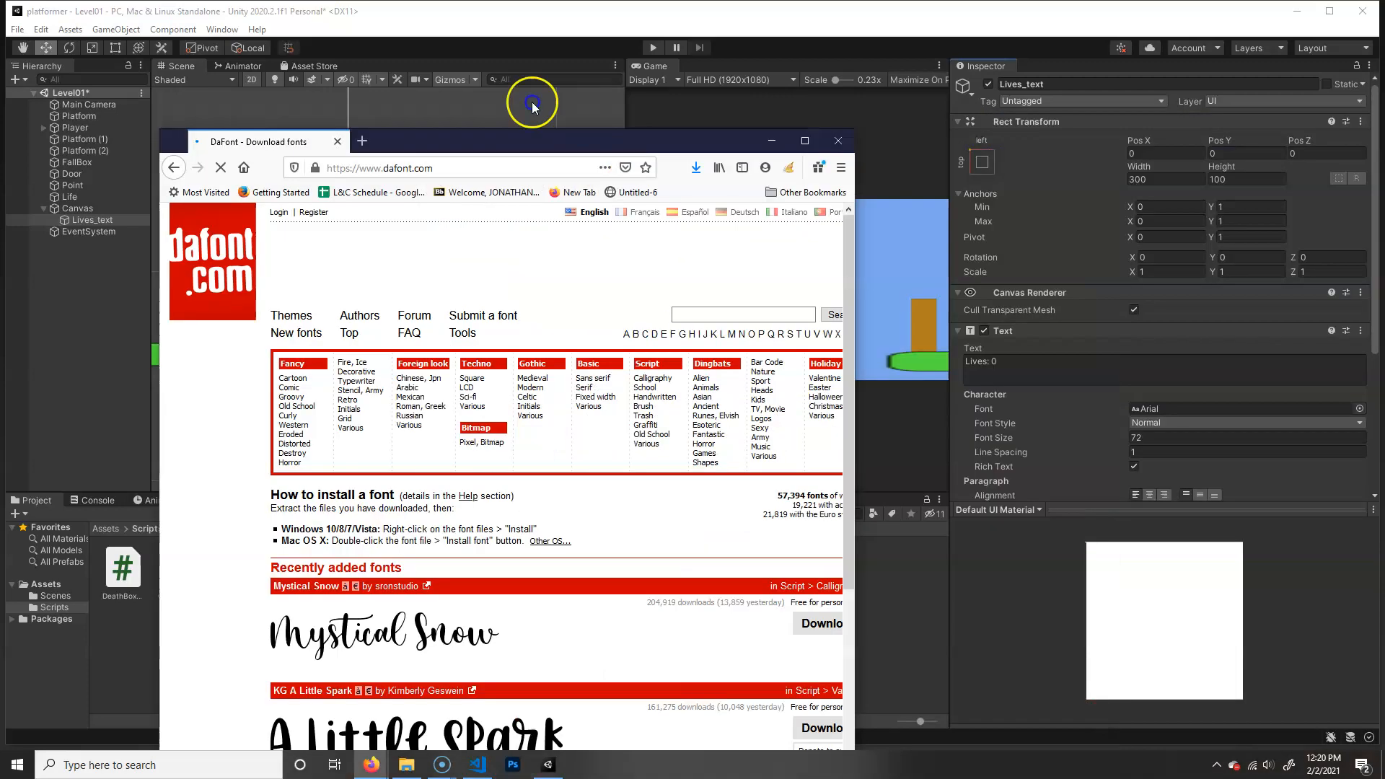
{"action": "left_click_drag", "start_coordinate": [531, 105], "coordinate": [610, 1]}
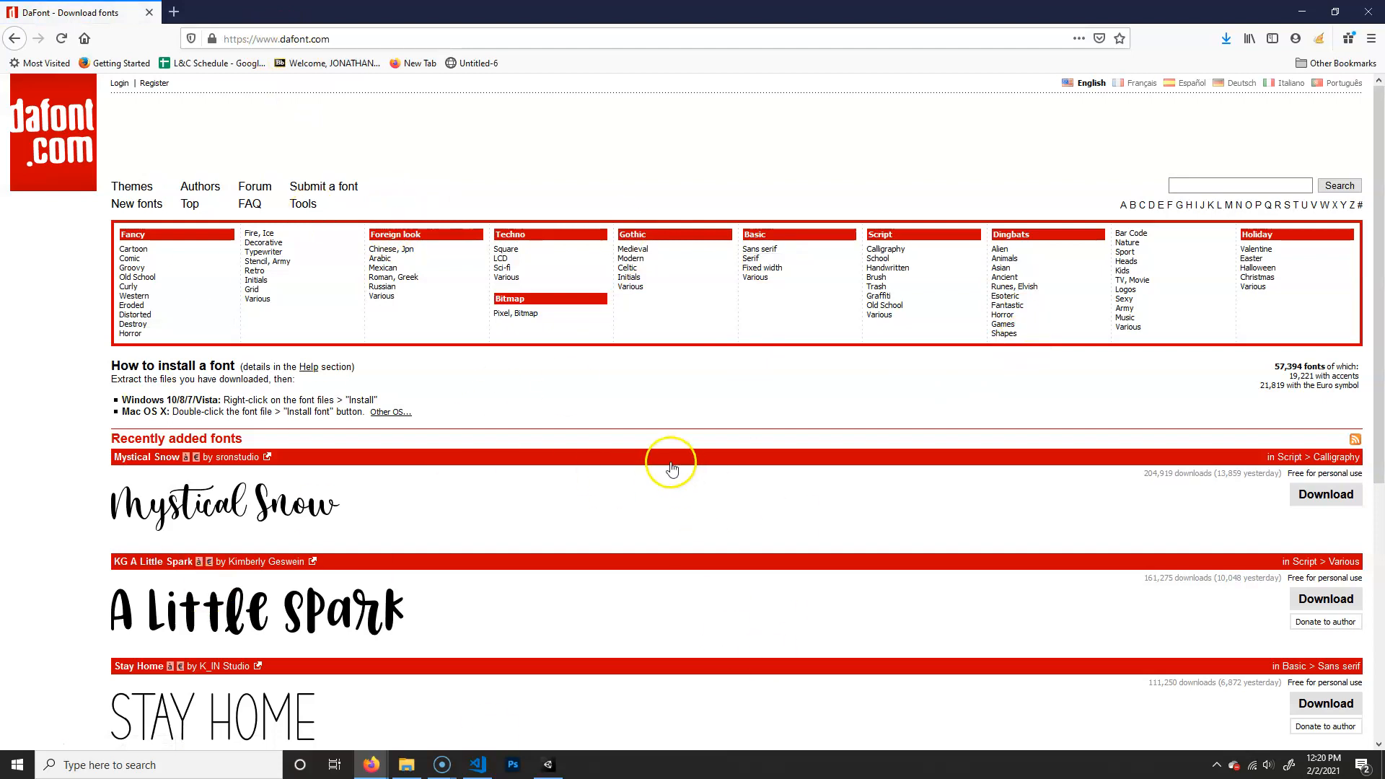
{"action": "left_click", "coordinate": [137, 251]}
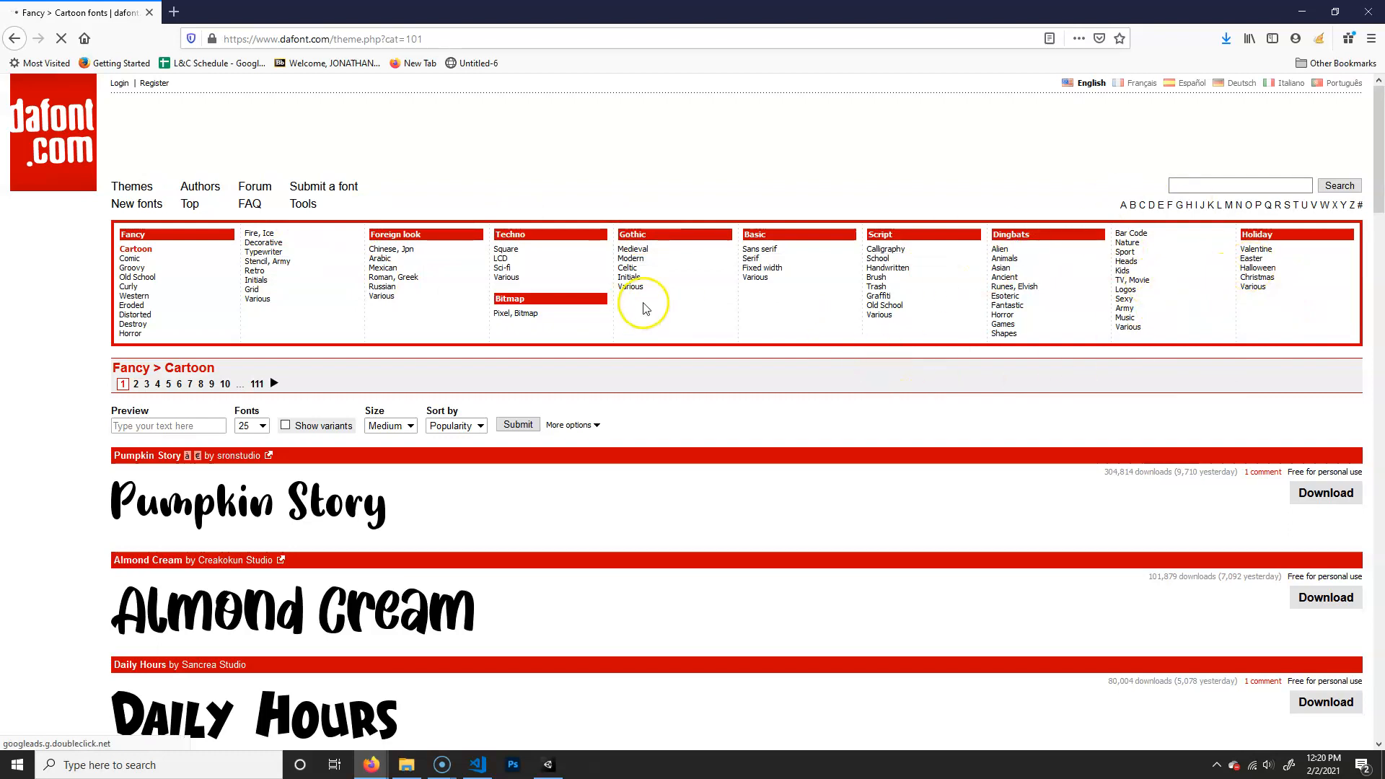
{"action": "scroll", "coordinate": [650, 310], "scroll_direction": "down", "scroll_amount": 6}
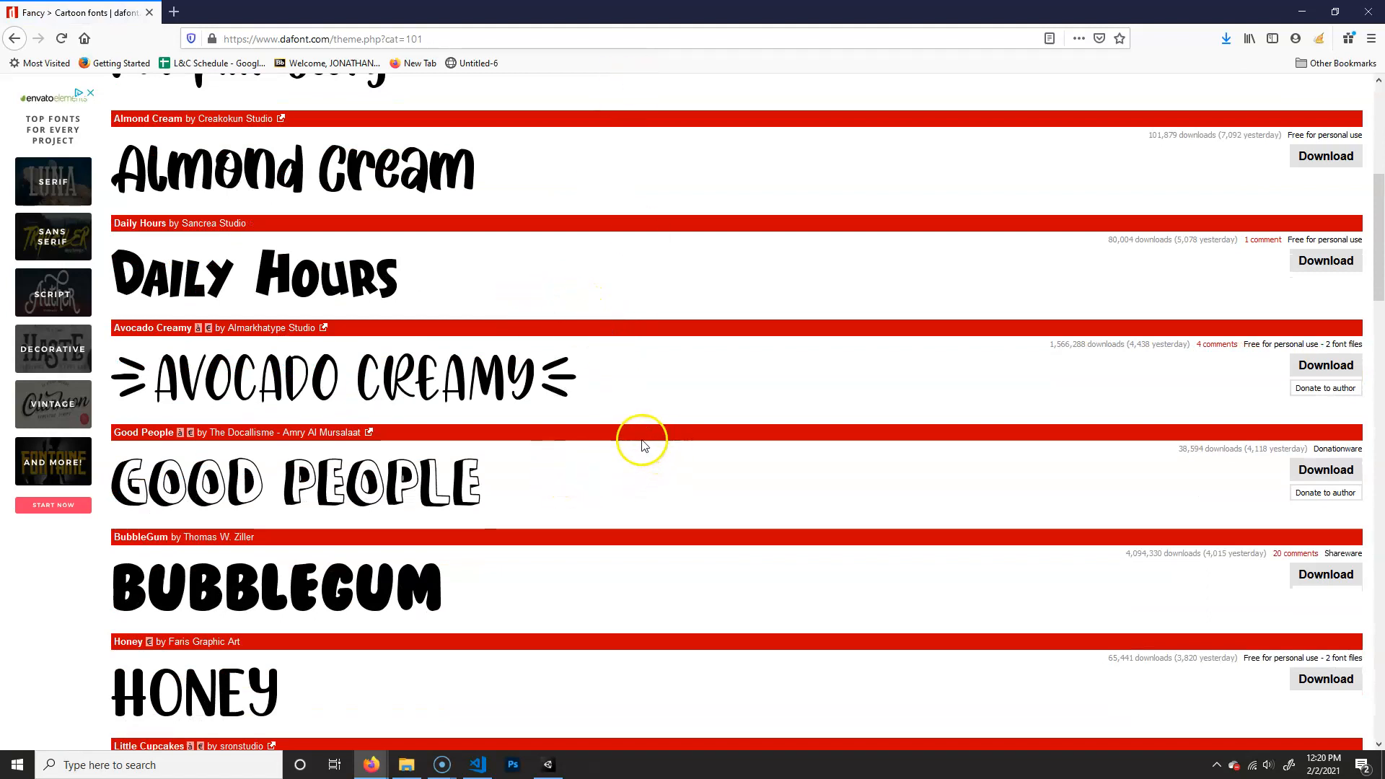
Download the BubbleGum font from the cartoon fonts list and save bubblegum.zip.
{"action": "scroll", "coordinate": [640, 442], "scroll_direction": "down", "scroll_amount": 3}
{"action": "left_click", "coordinate": [1325, 353]}
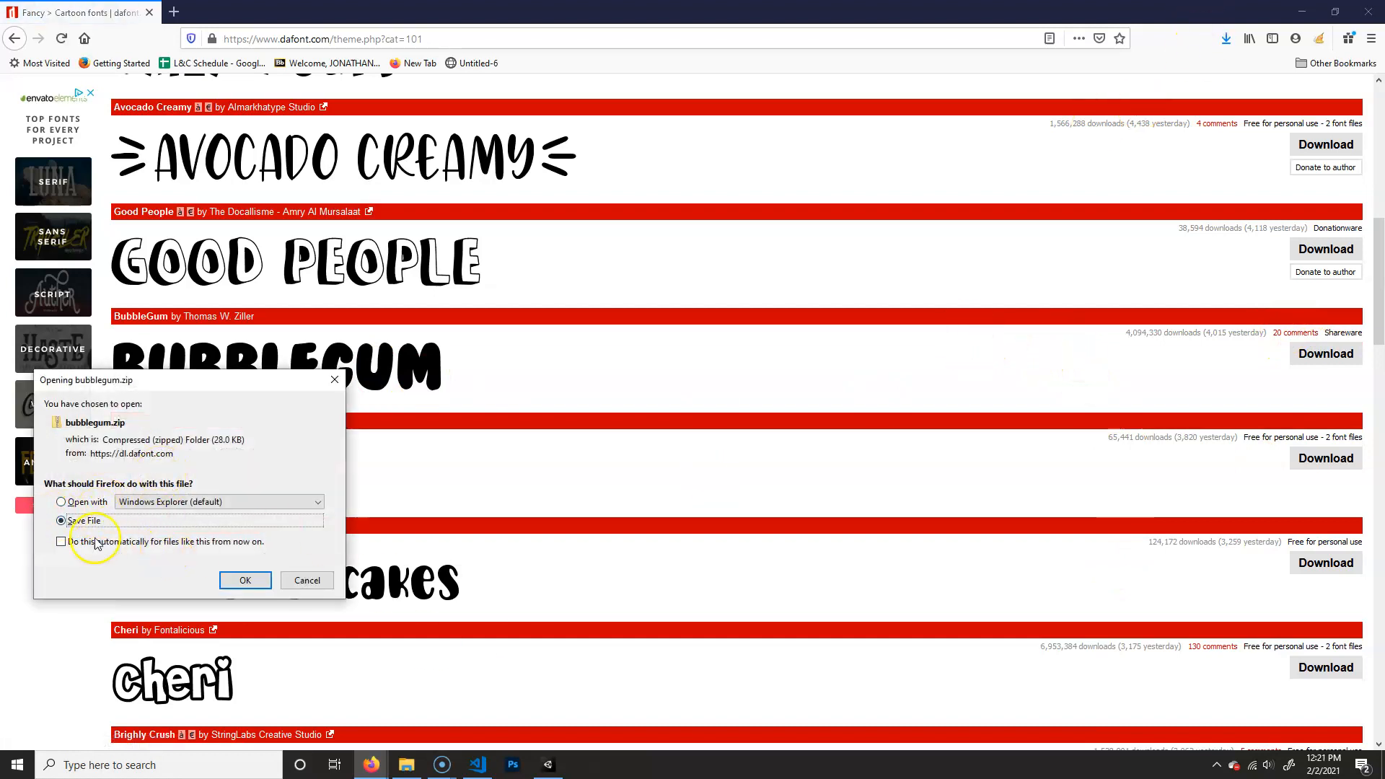
{"action": "left_click", "coordinate": [241, 578]}
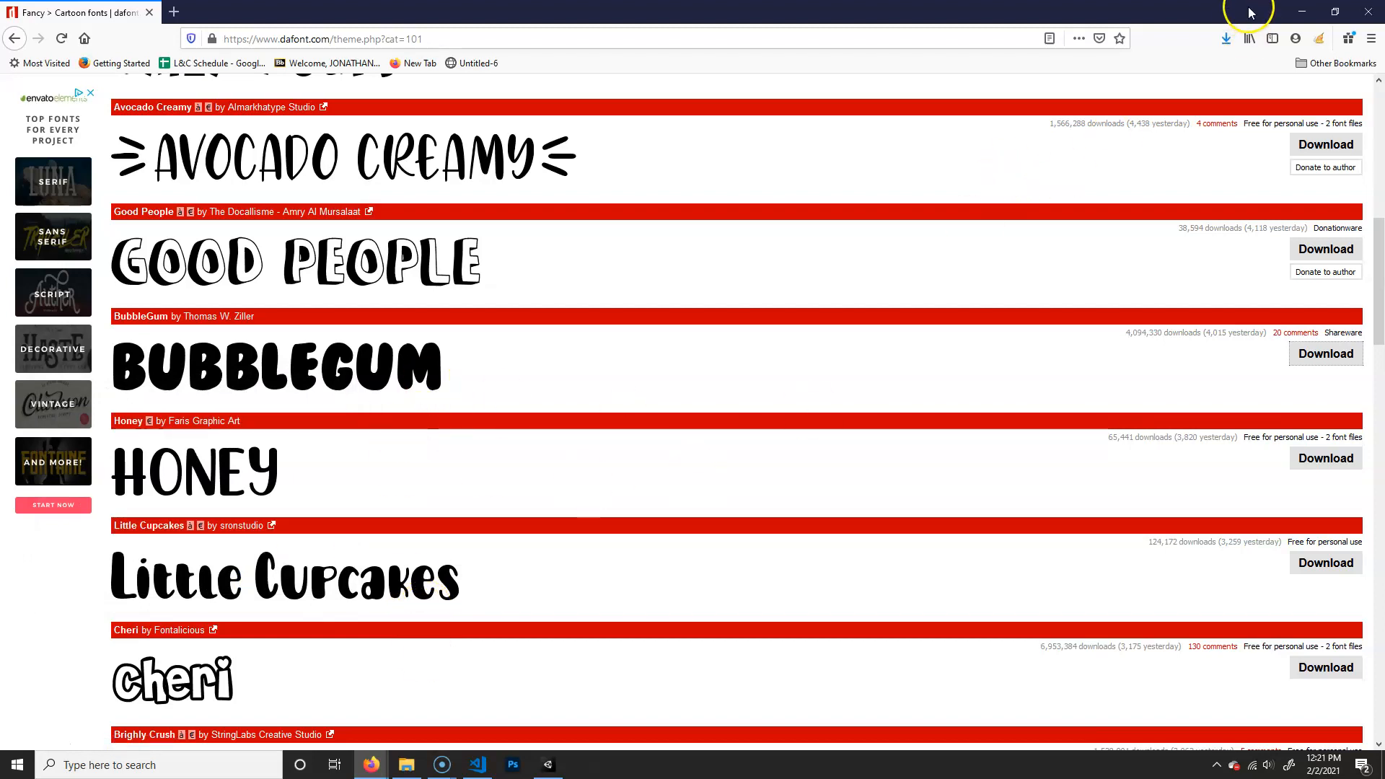
Open the download location of bubblegum.zip, extract the archive into a bubblegum folder in Downloads, and close the Downloads window.
{"action": "left_click", "coordinate": [1226, 39]}
{"action": "left_click", "coordinate": [1216, 75]}
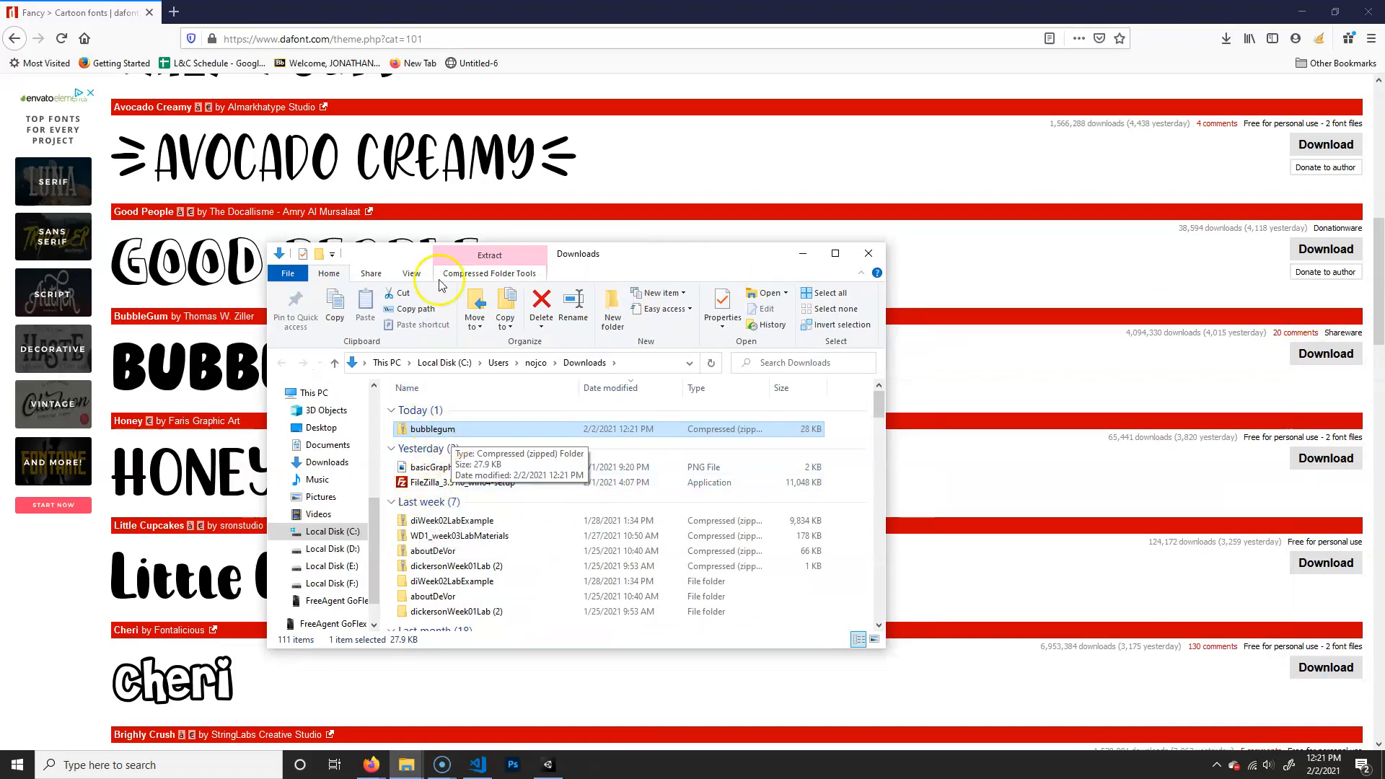
{"action": "left_click", "coordinate": [477, 274]}
{"action": "left_click", "coordinate": [495, 309]}
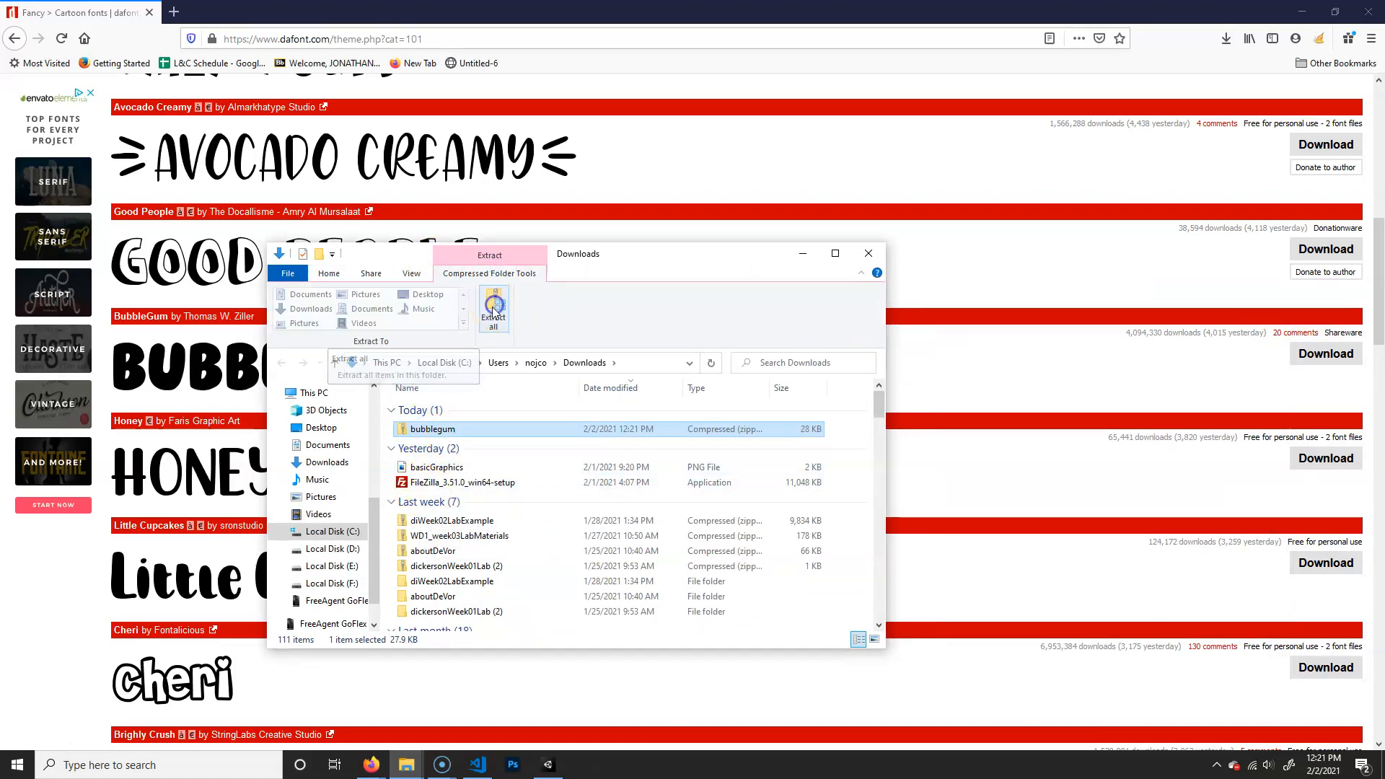
{"action": "left_click_drag", "start_coordinate": [829, 230], "coordinate": [620, 283]}
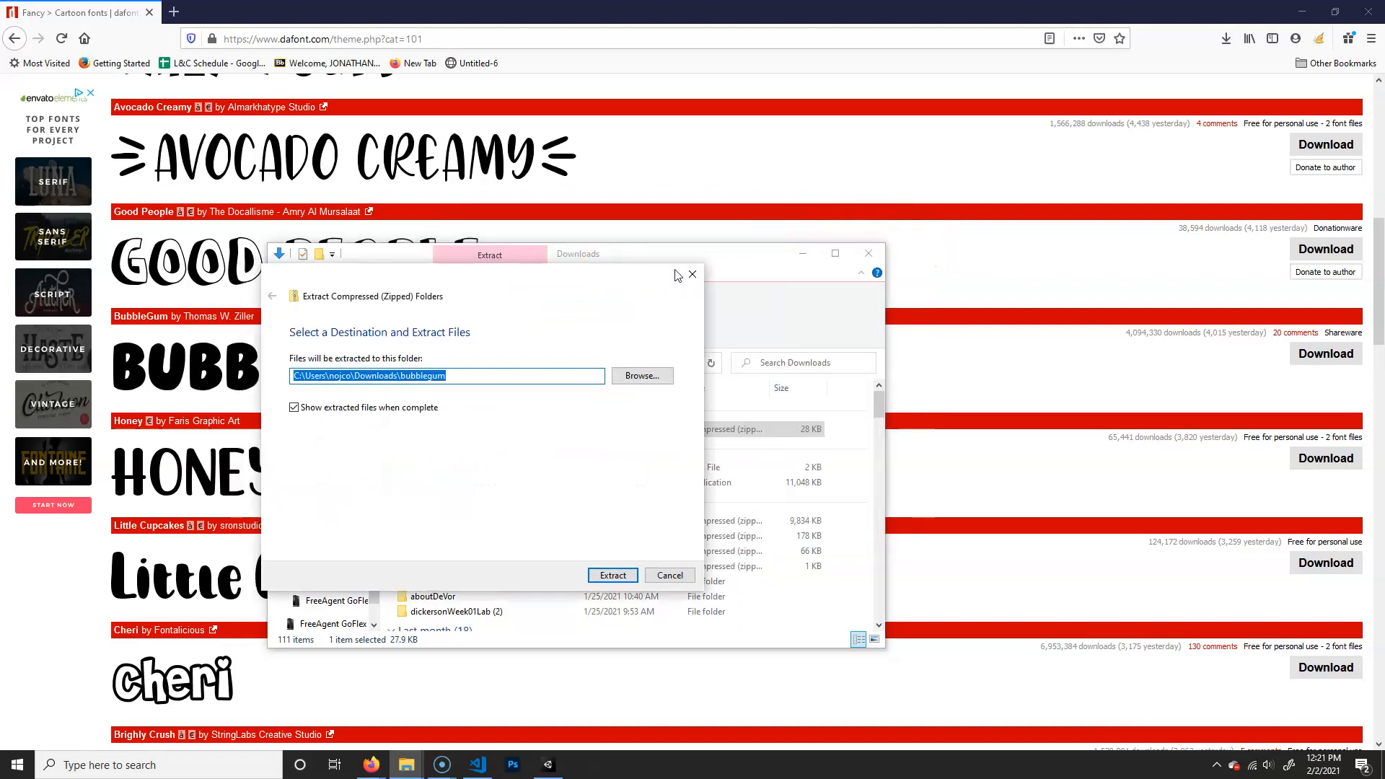
{"action": "left_click", "coordinate": [871, 253]}
{"action": "left_click", "coordinate": [612, 575]}
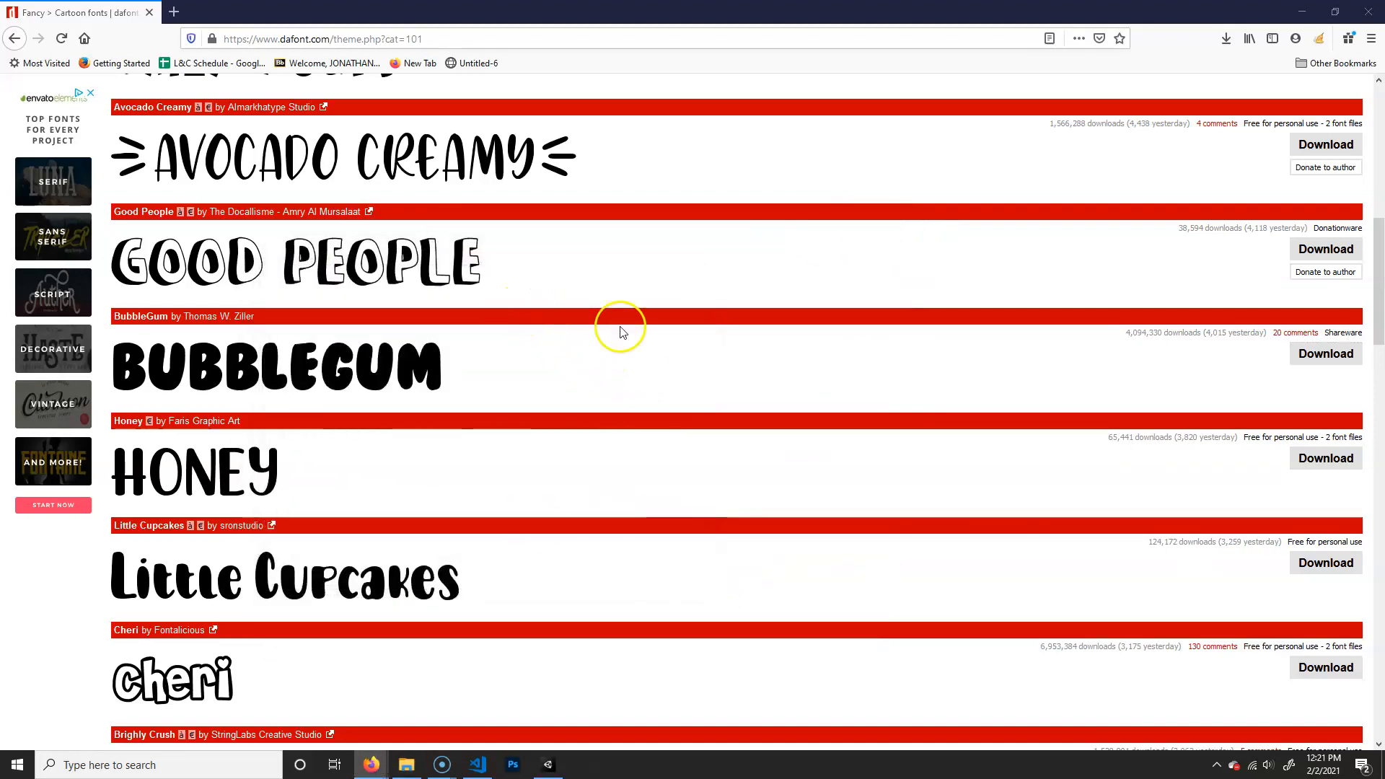
Minimize Firefox to return to Unity, move the extracted bubblegum folder window aside, and select the Bubblegum font file.
{"action": "left_click", "coordinate": [1302, 11]}
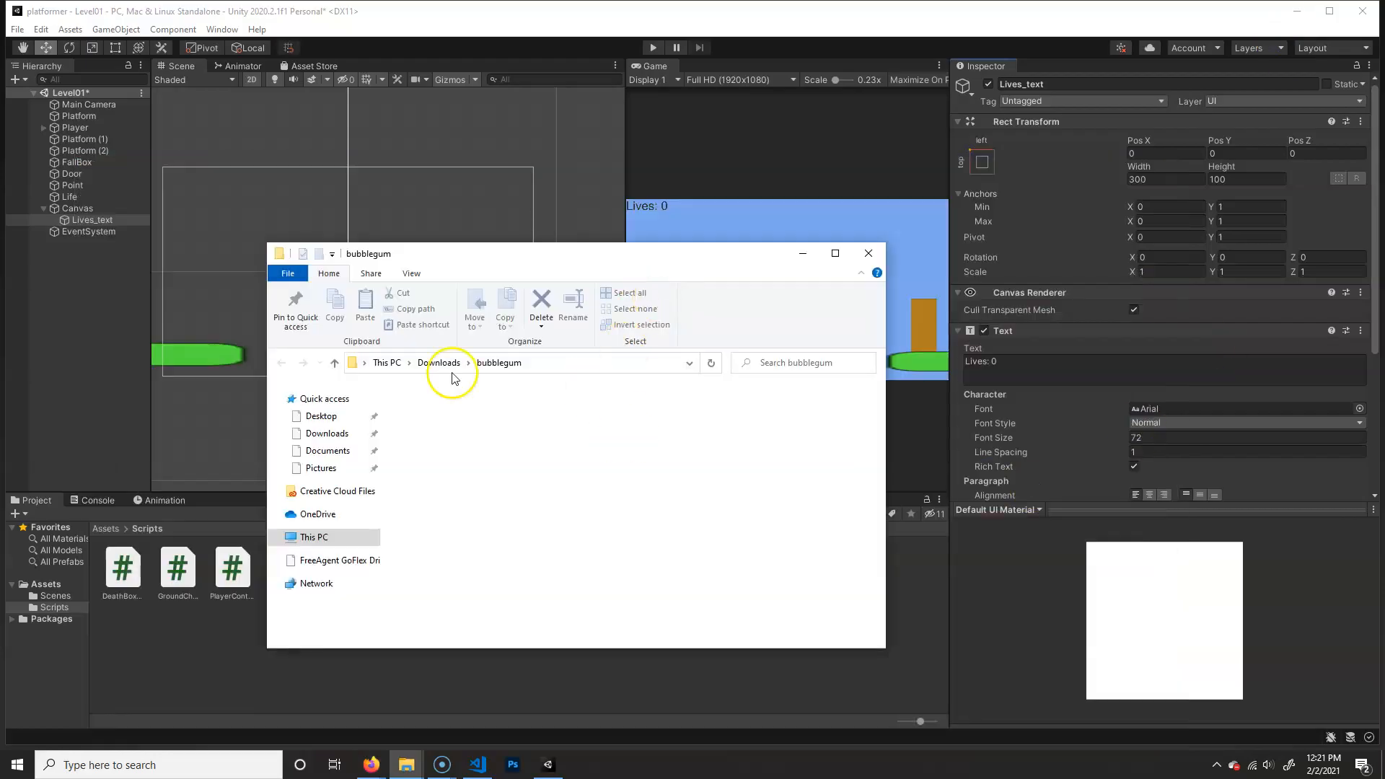
{"action": "left_click_drag", "start_coordinate": [766, 216], "coordinate": [1055, 203]}
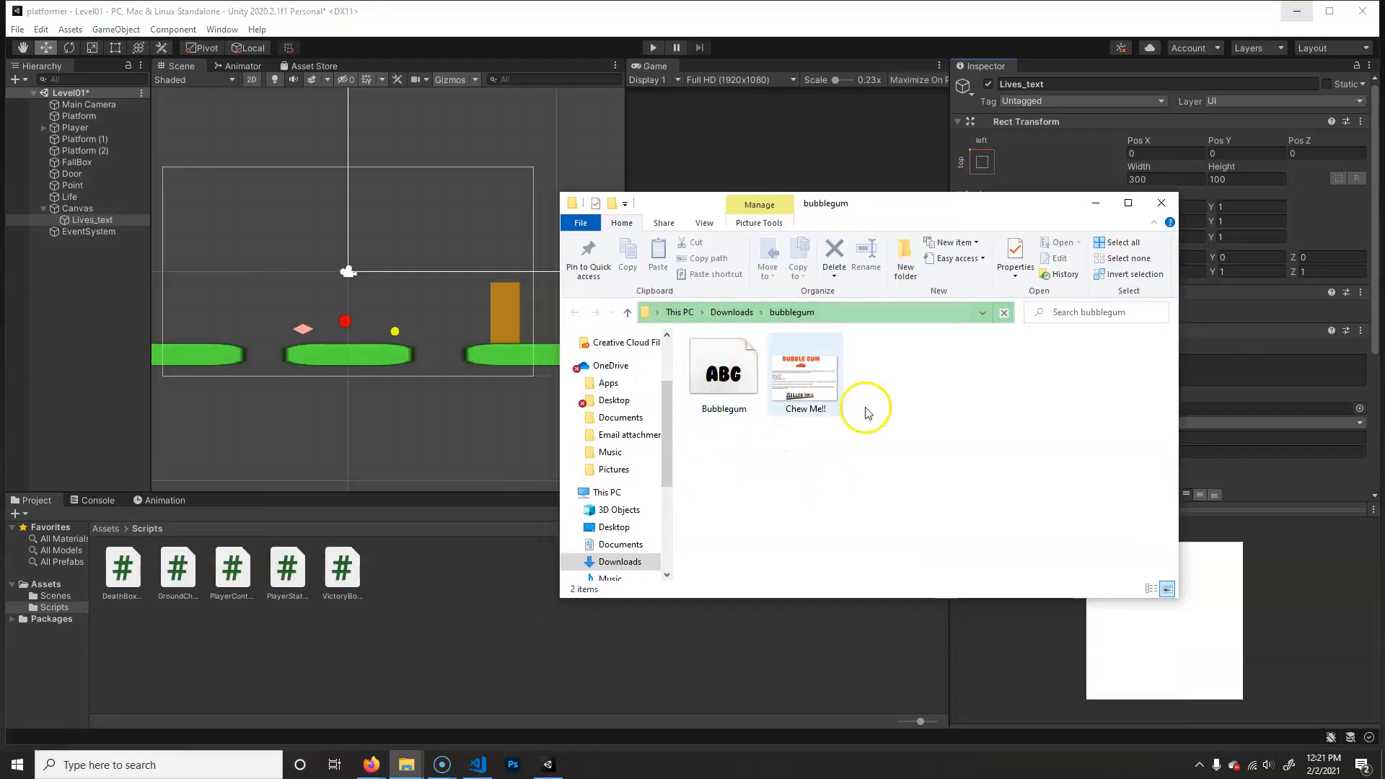
{"action": "left_click", "coordinate": [724, 369]}
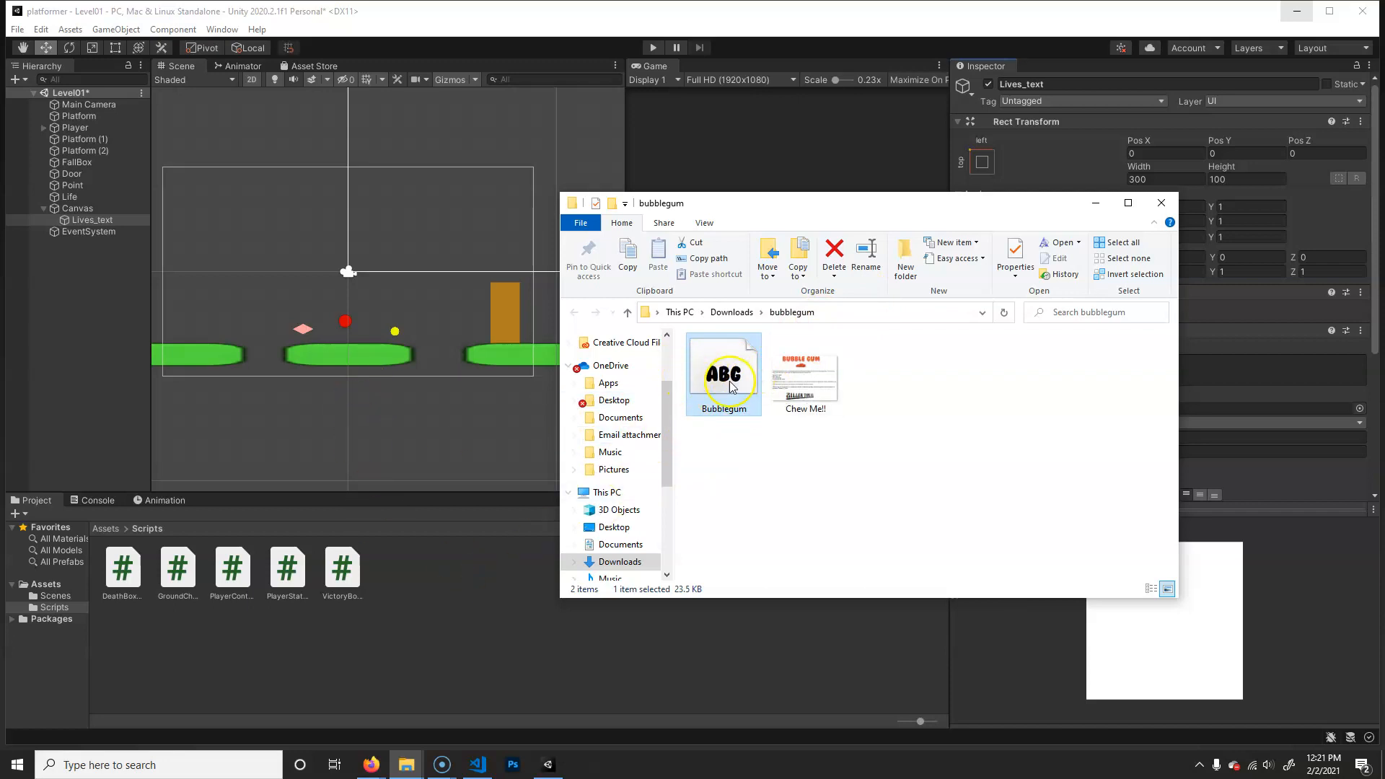
Create a folder named Fonts in the Unity project's Assets folder and open it.
{"action": "left_click", "coordinate": [108, 529]}
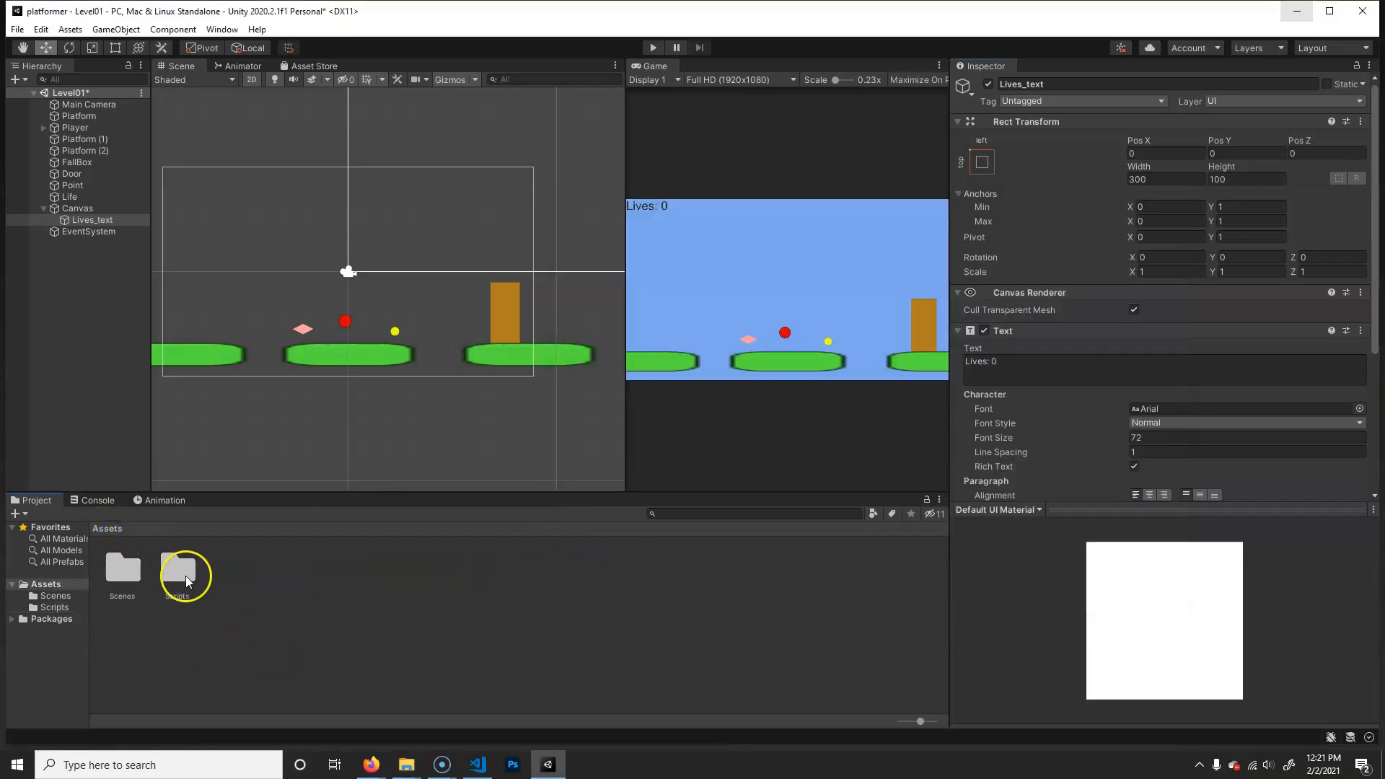
{"action": "right_click", "coordinate": [232, 581]}
{"action": "mouse_move", "coordinate": [310, 194]}
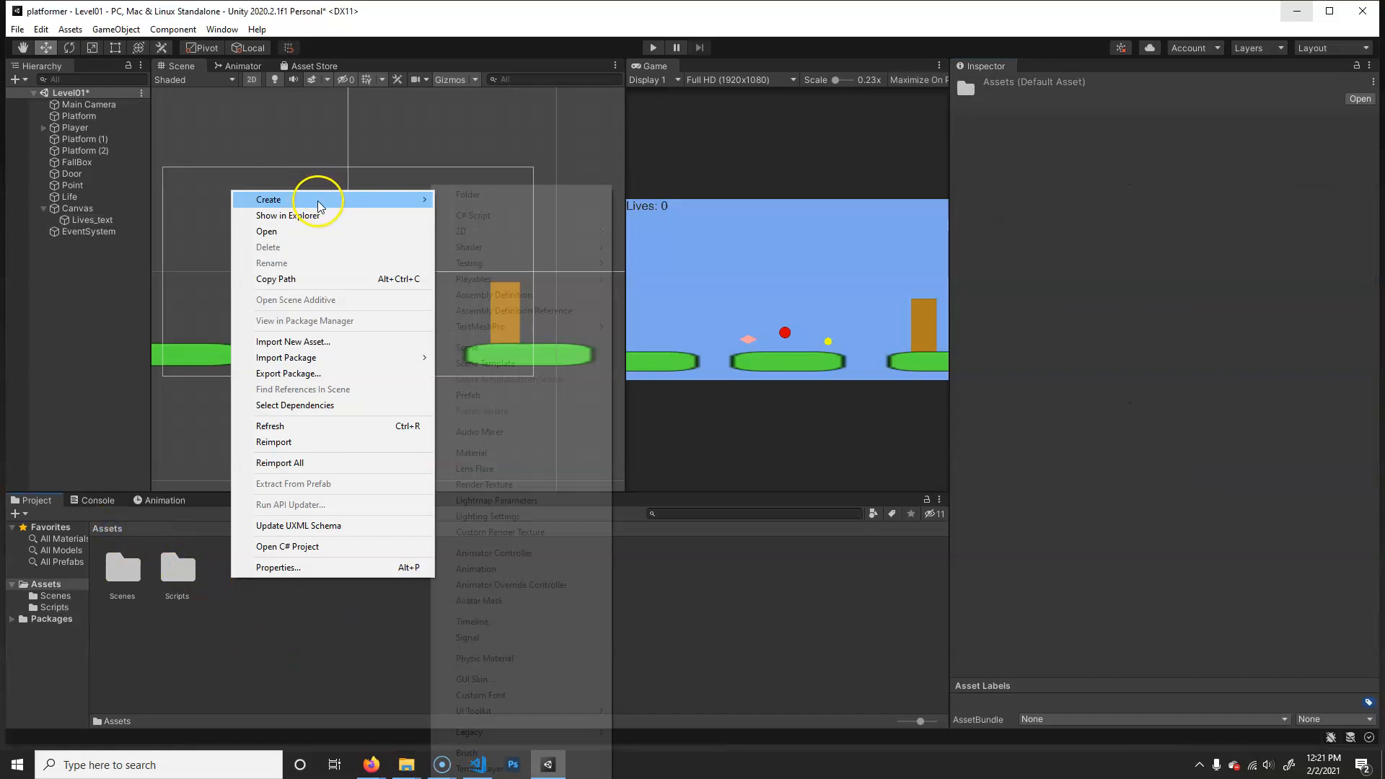
{"action": "left_click", "coordinate": [539, 196]}
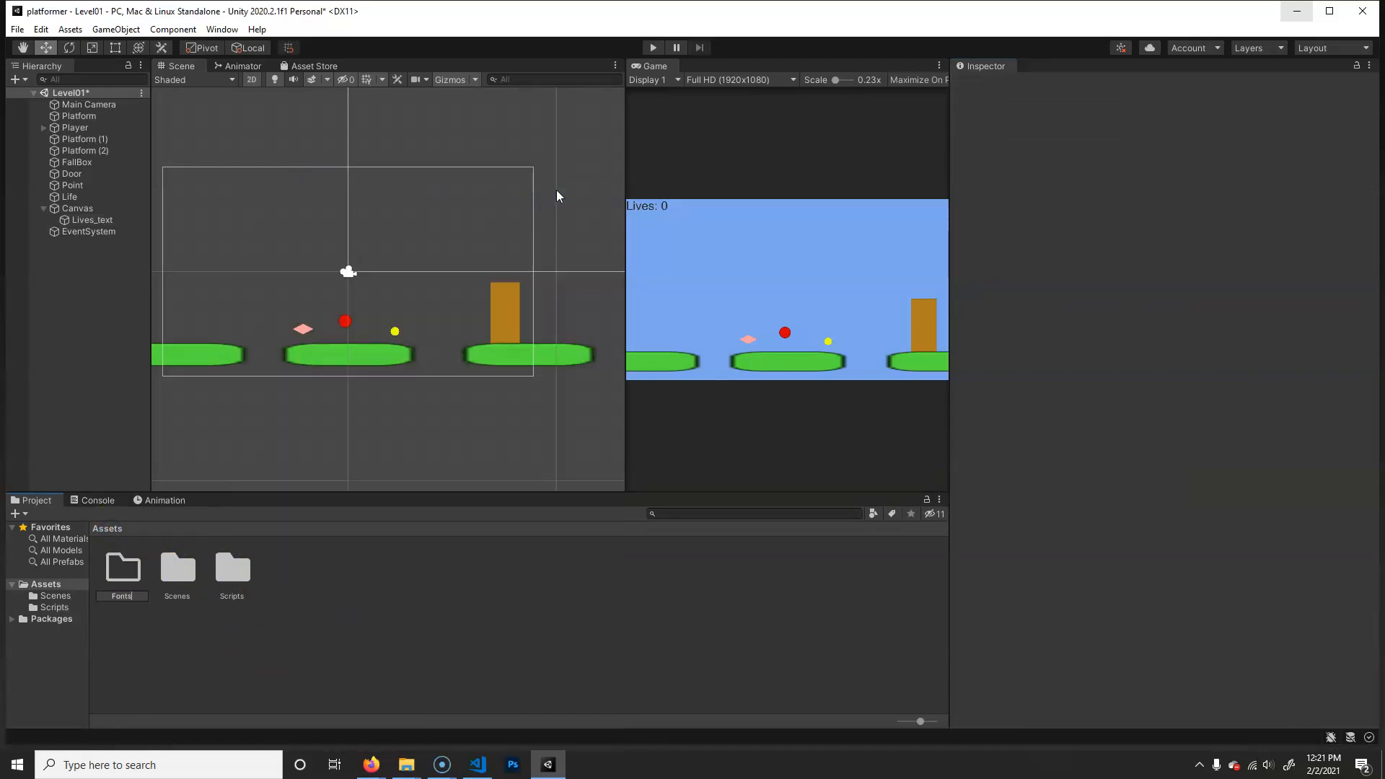
{"action": "key", "text": "Return"}
{"action": "double_click", "coordinate": [124, 577]}
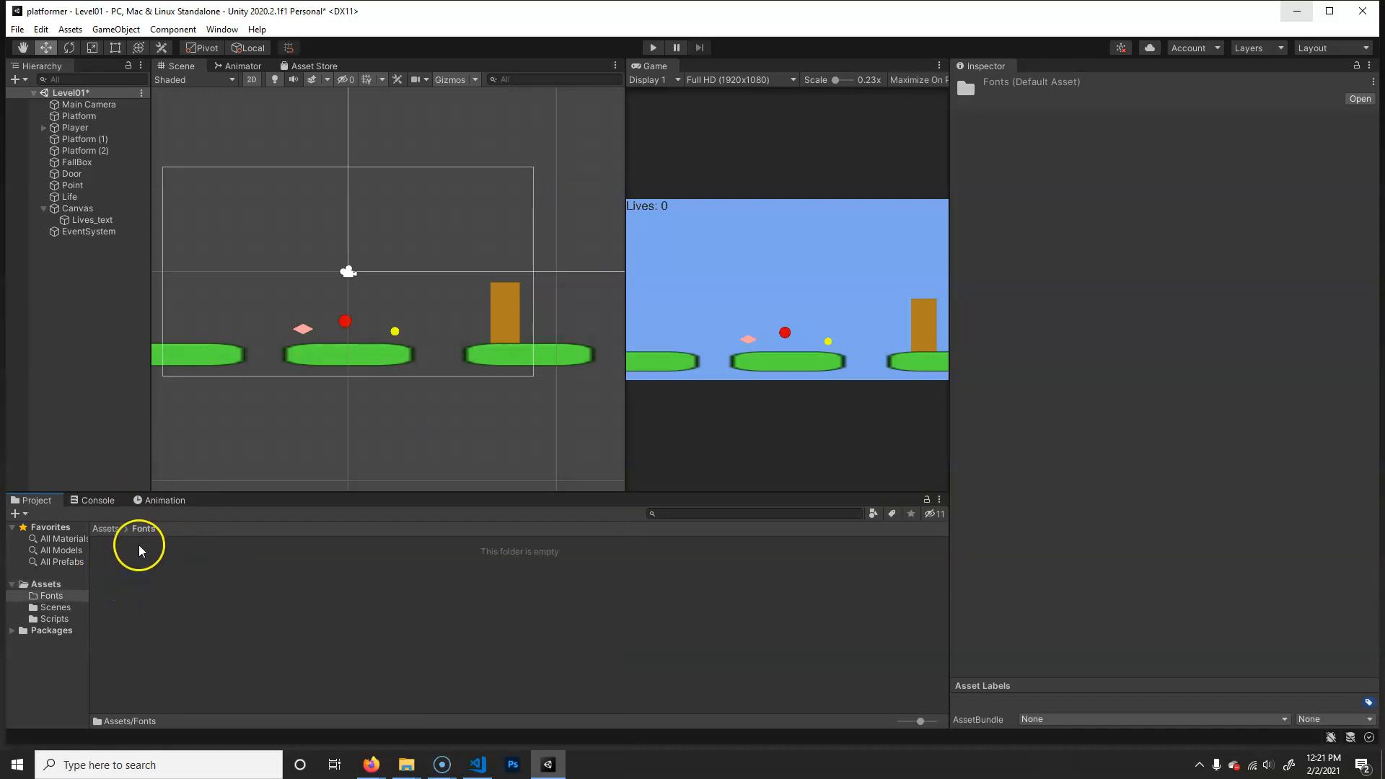
Import the Bubblegum font file from the extracted folder into Assets/Fonts and close the File Explorer window.
{"action": "mouse_move", "coordinate": [406, 764]}
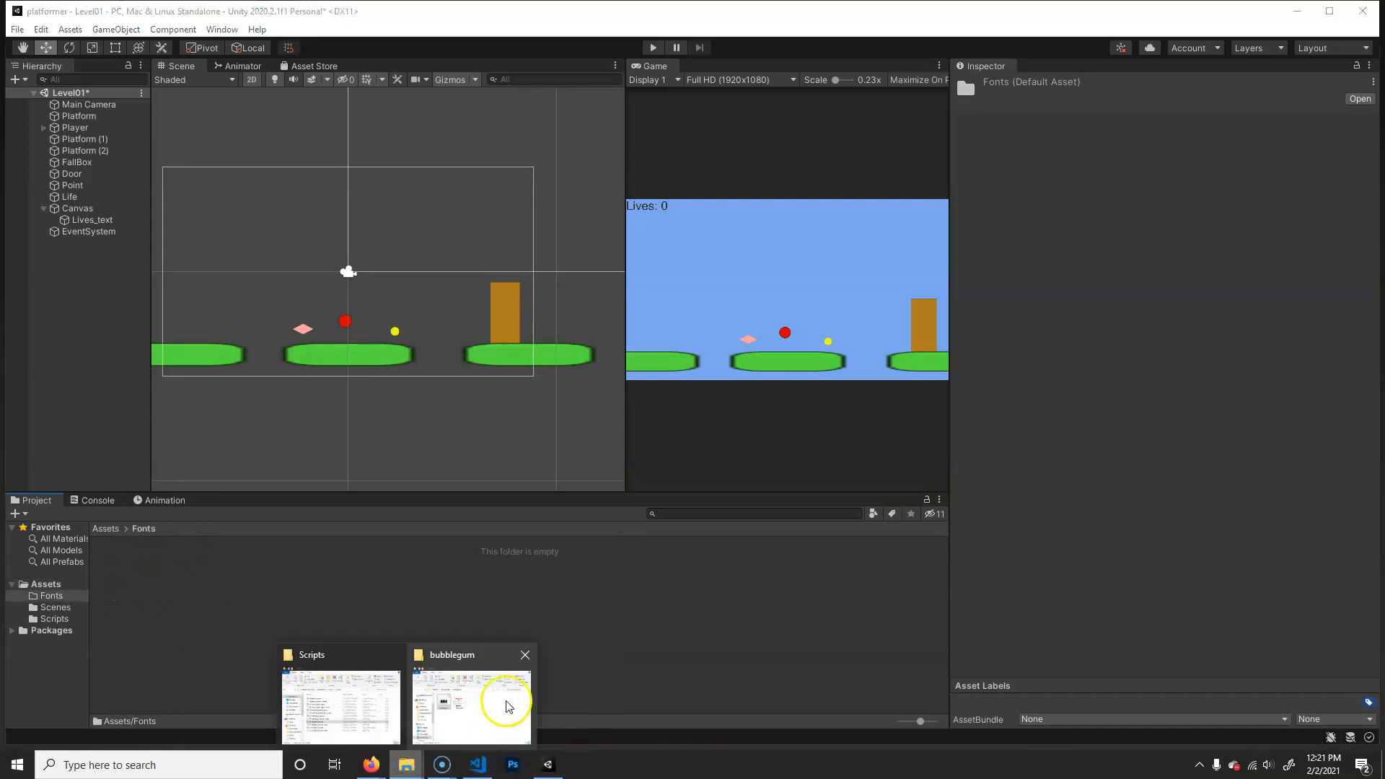
{"action": "left_click", "coordinate": [507, 707]}
{"action": "left_click_drag", "start_coordinate": [724, 371], "coordinate": [288, 595]}
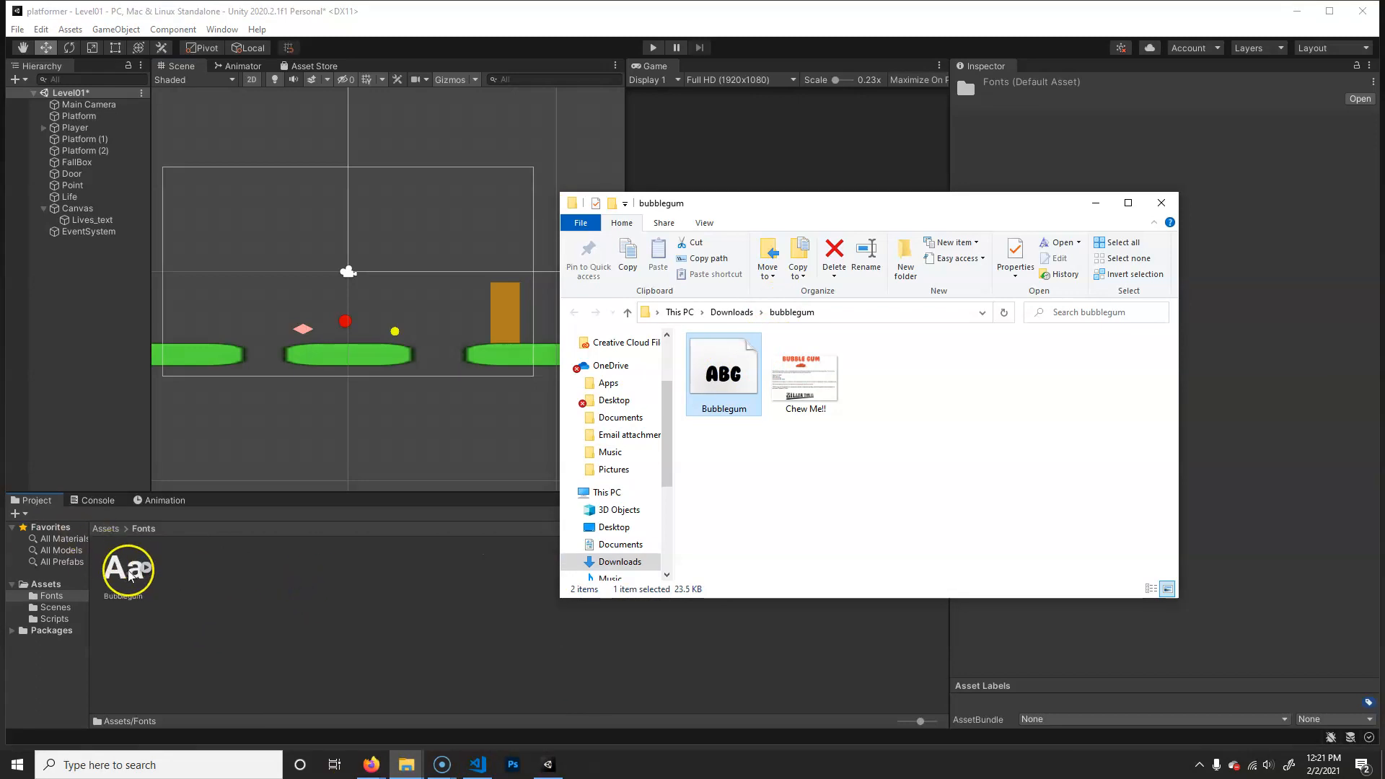
{"action": "left_click", "coordinate": [1161, 203]}
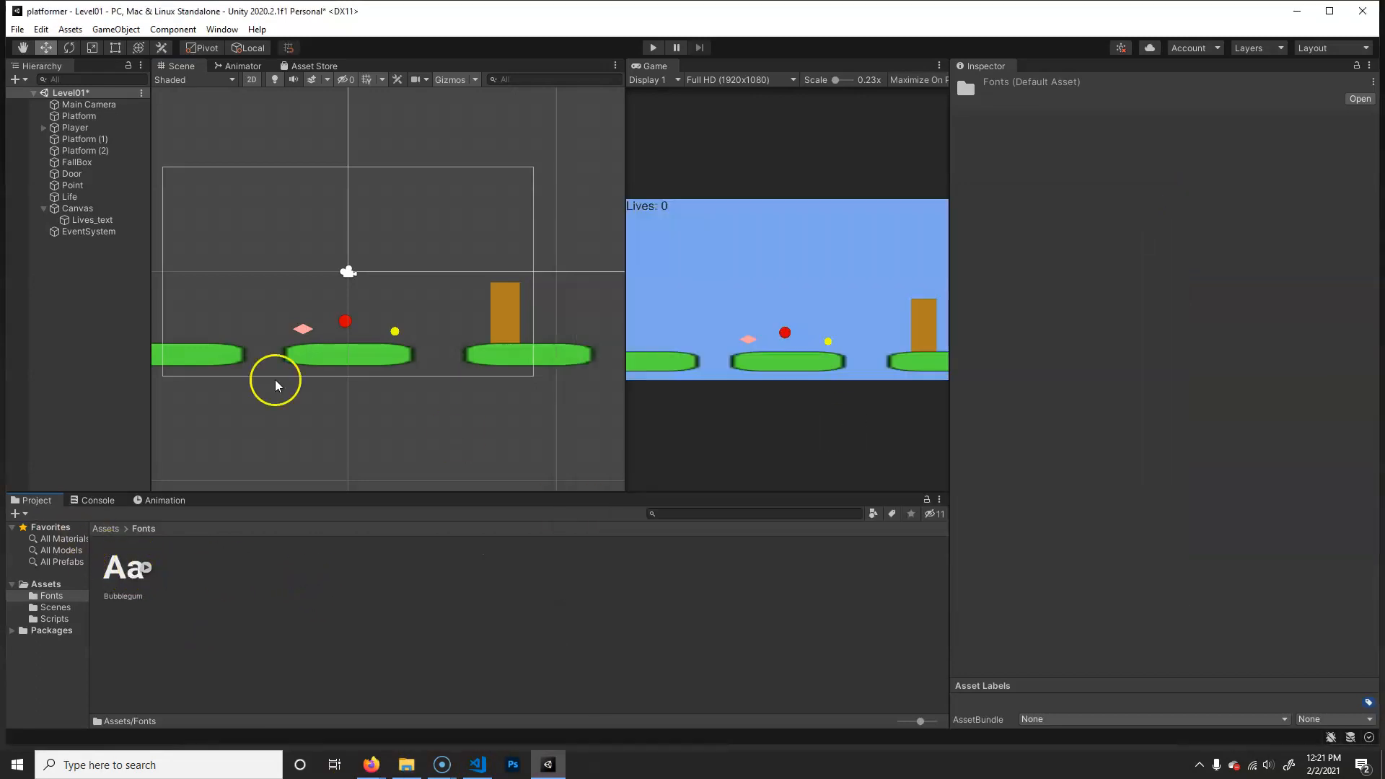
Assign the Bubblegum font to the Text component of Lives_text.
{"action": "left_click", "coordinate": [93, 221]}
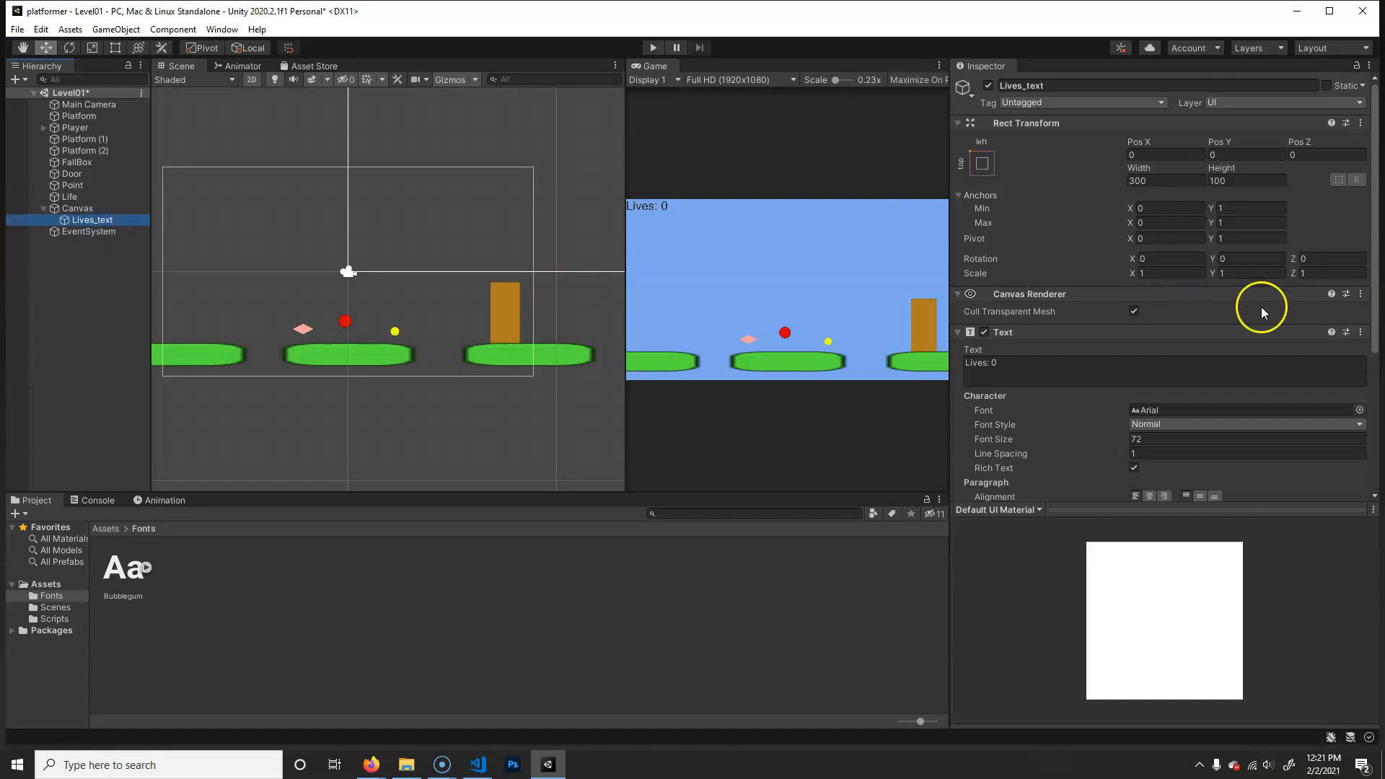
{"action": "left_click_drag", "start_coordinate": [123, 570], "coordinate": [279, 582]}
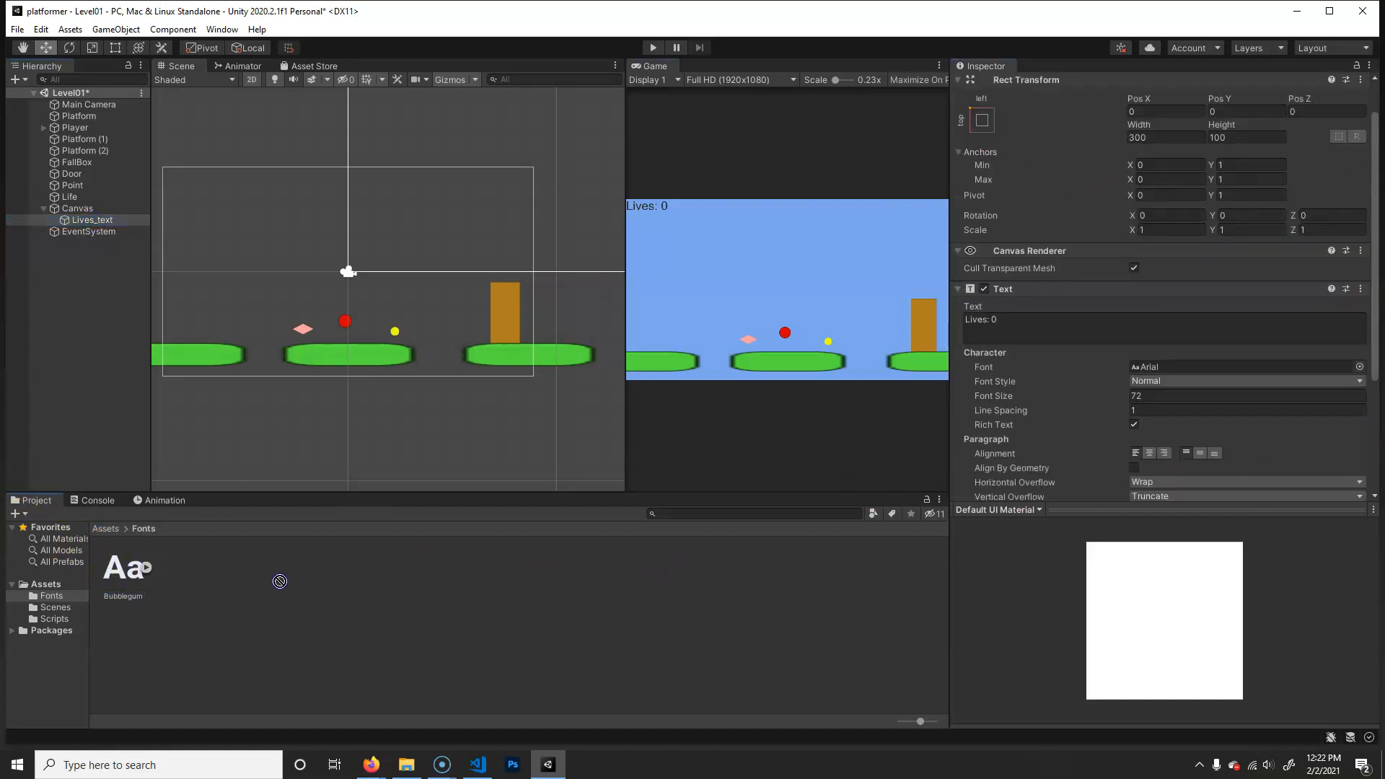
{"action": "left_click", "coordinate": [1360, 366]}
{"action": "left_click", "coordinate": [885, 354]}
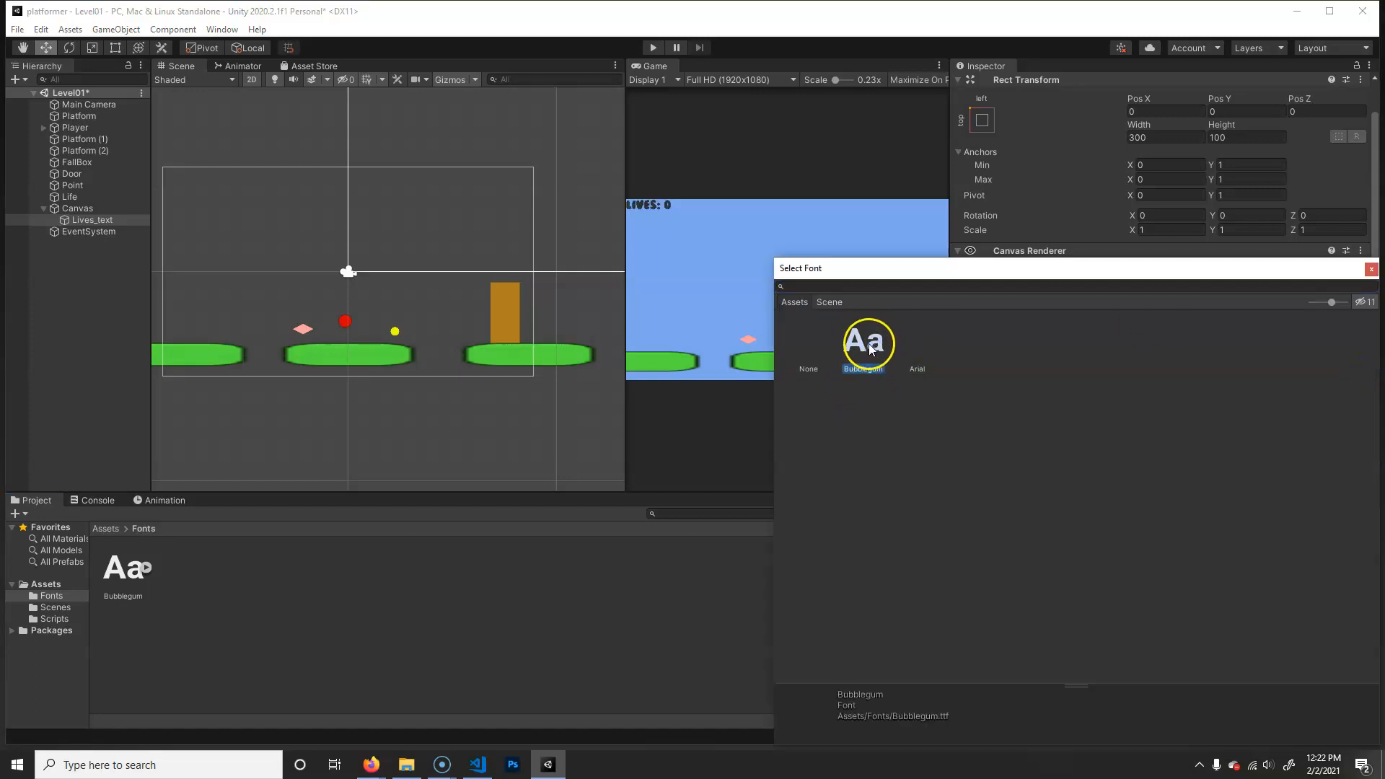
{"action": "double_click", "coordinate": [870, 350]}
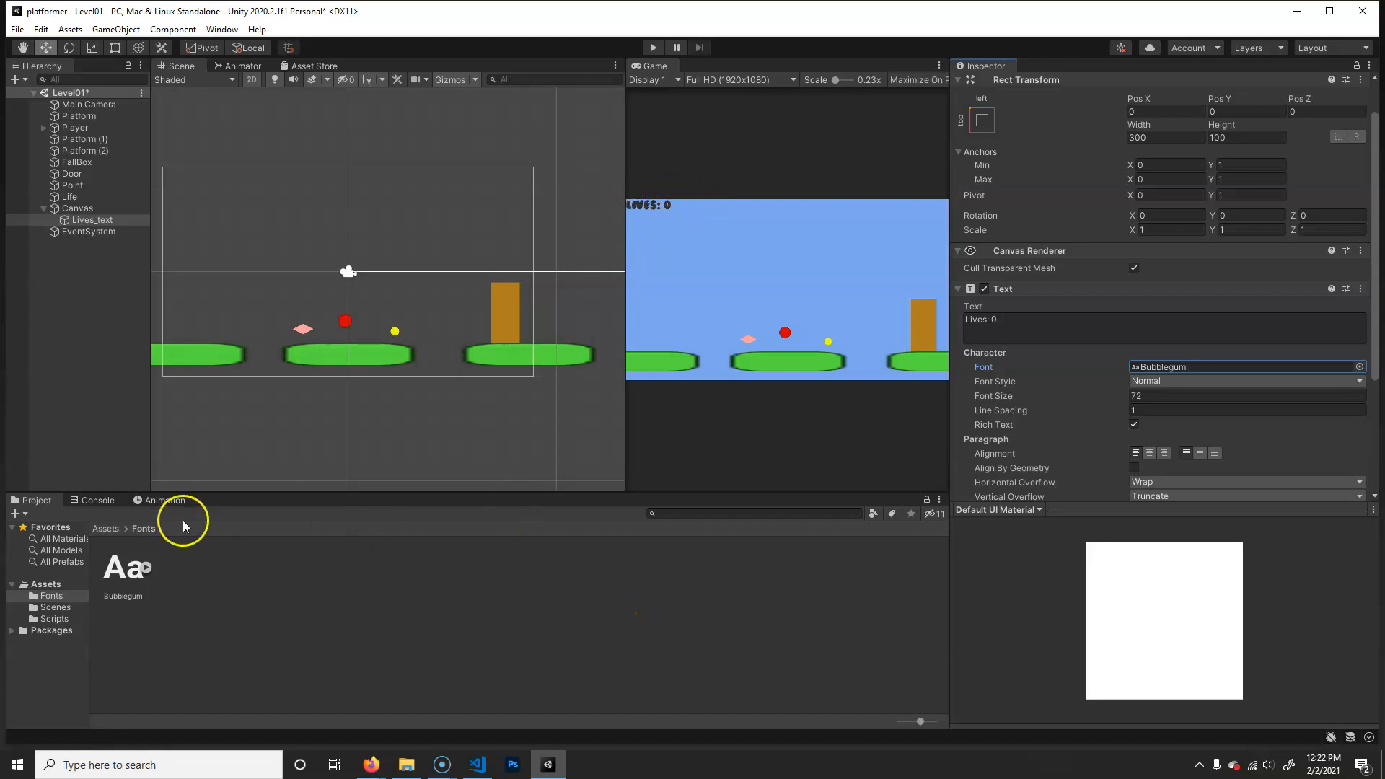
{"action": "left_click", "coordinate": [106, 529]}
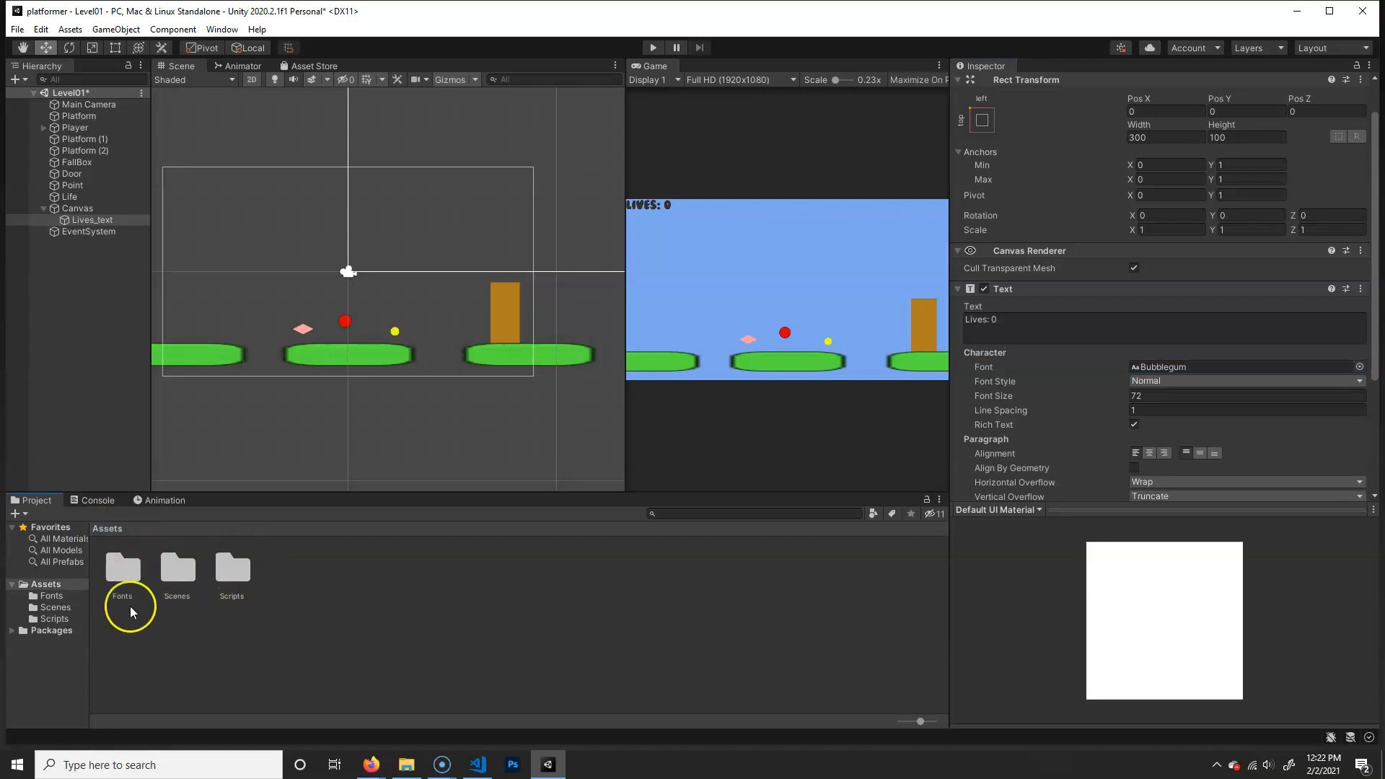
{"action": "double_click", "coordinate": [119, 581]}
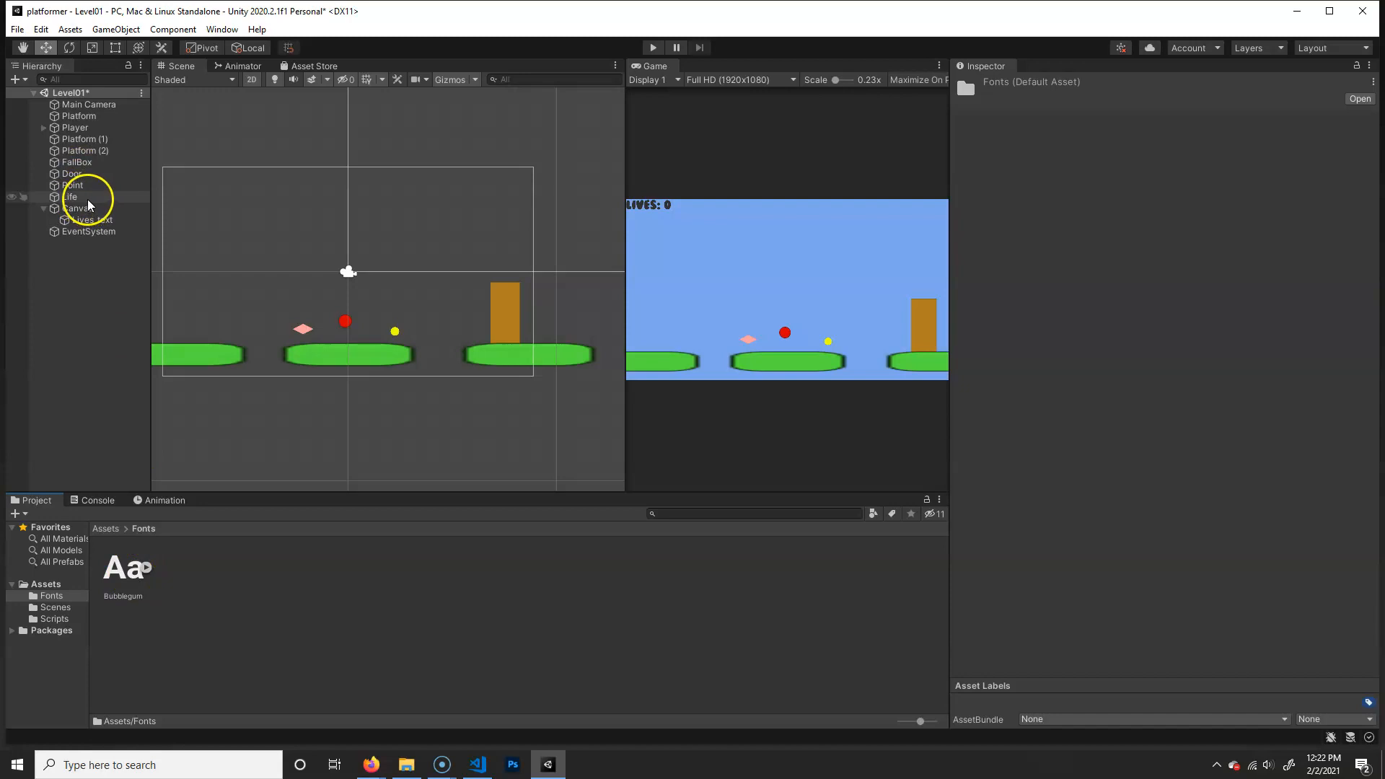
Set the text color of Lives_text to orange, hexadecimal FFA400.
{"action": "left_click", "coordinate": [90, 220]}
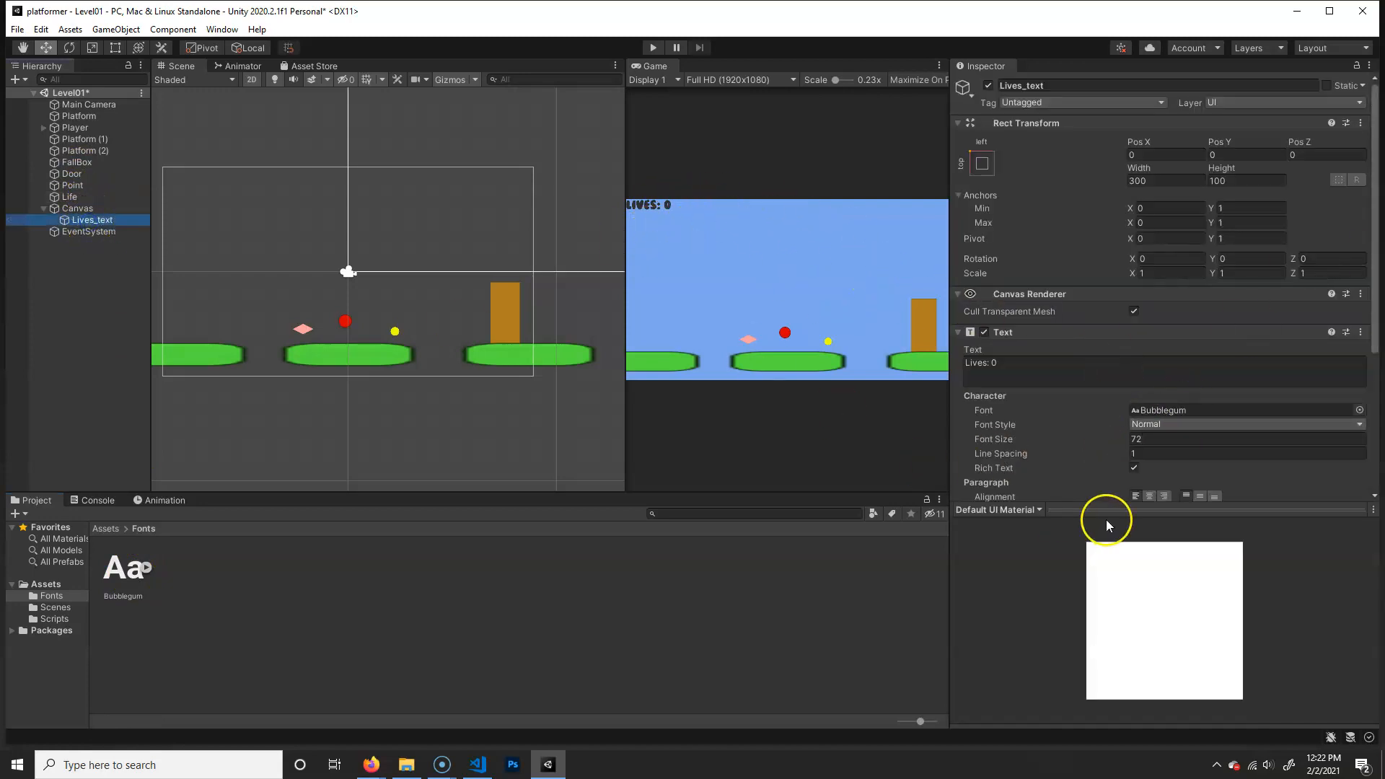
{"action": "scroll", "coordinate": [1098, 494], "scroll_direction": "down", "scroll_amount": 5}
{"action": "scroll", "coordinate": [1010, 404], "scroll_direction": "up", "scroll_amount": 5}
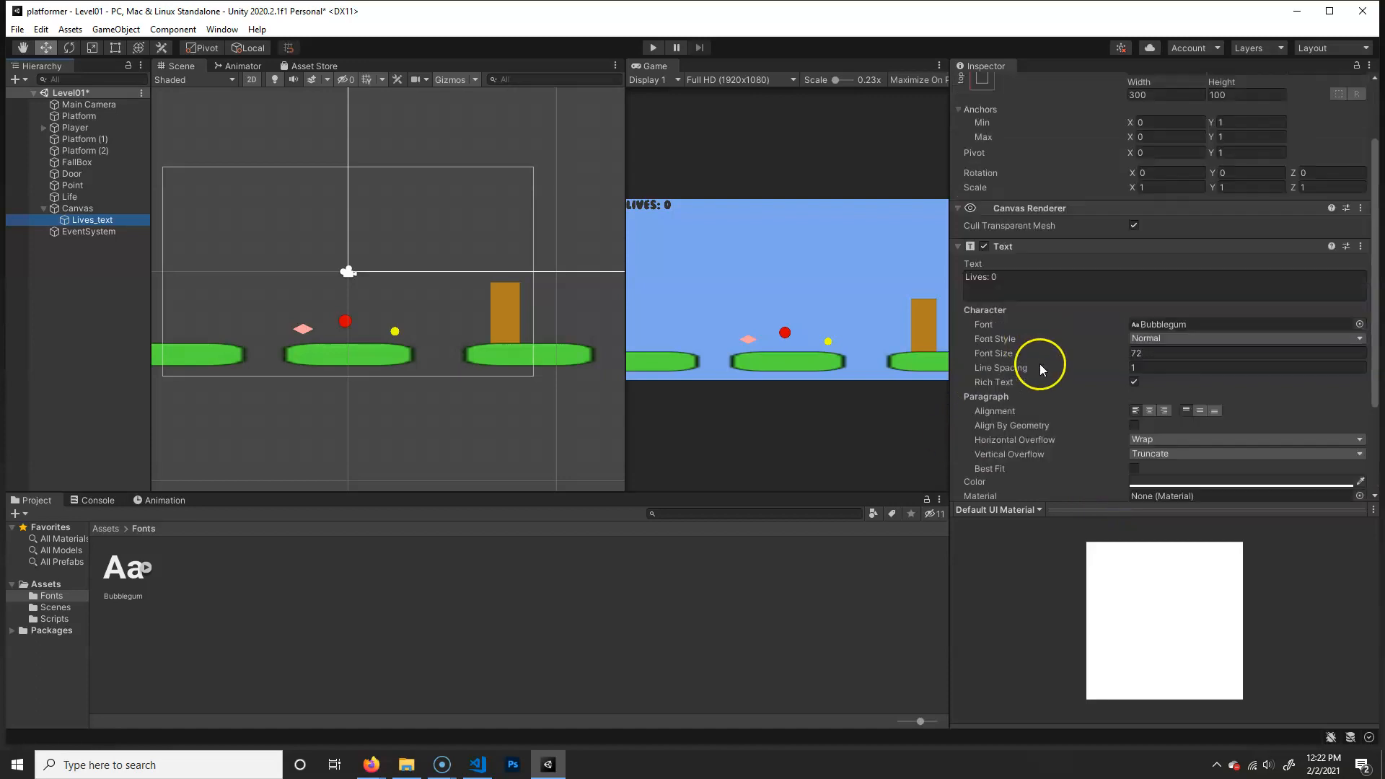
{"action": "scroll", "coordinate": [1057, 379], "scroll_direction": "down", "scroll_amount": 5}
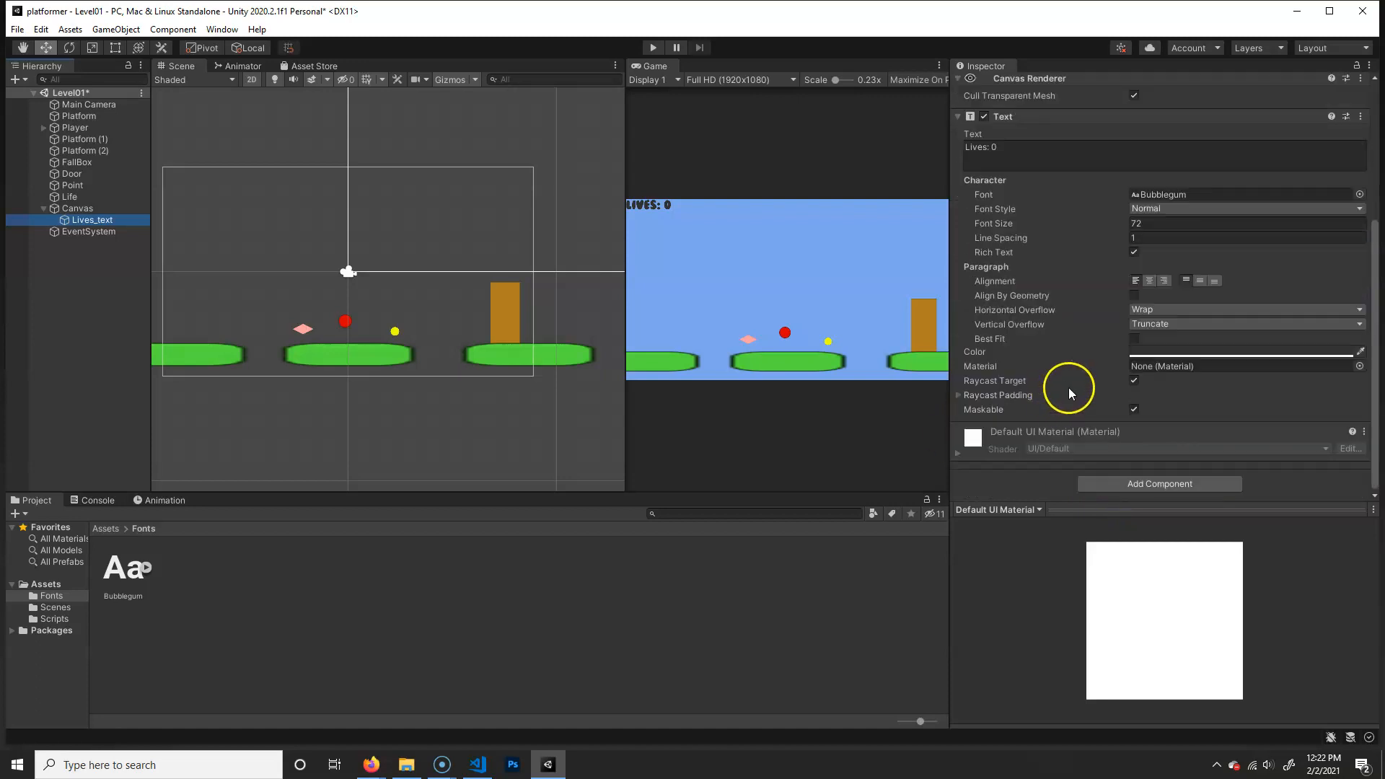
{"action": "left_click", "coordinate": [1188, 352]}
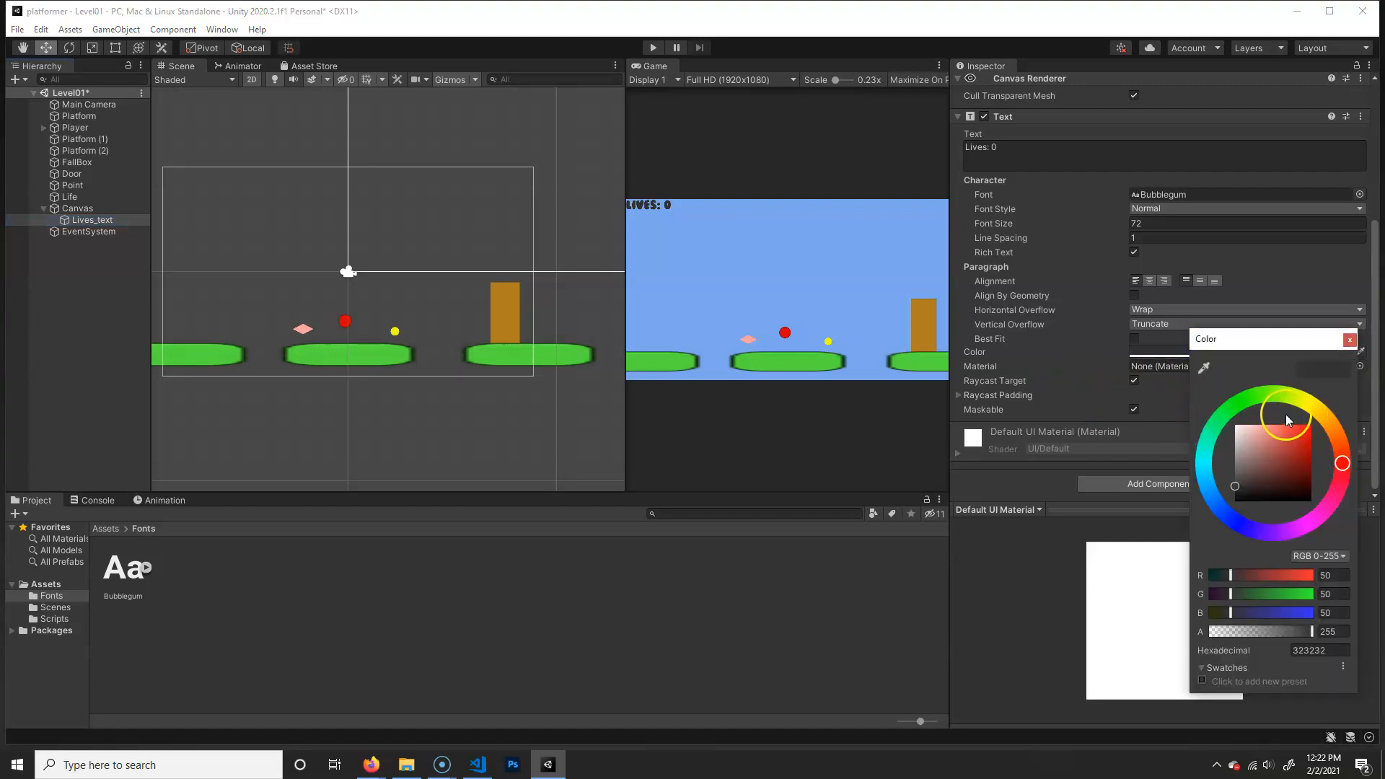
{"action": "left_click", "coordinate": [1331, 420]}
{"action": "left_click_drag", "start_coordinate": [1302, 437], "coordinate": [1318, 424]}
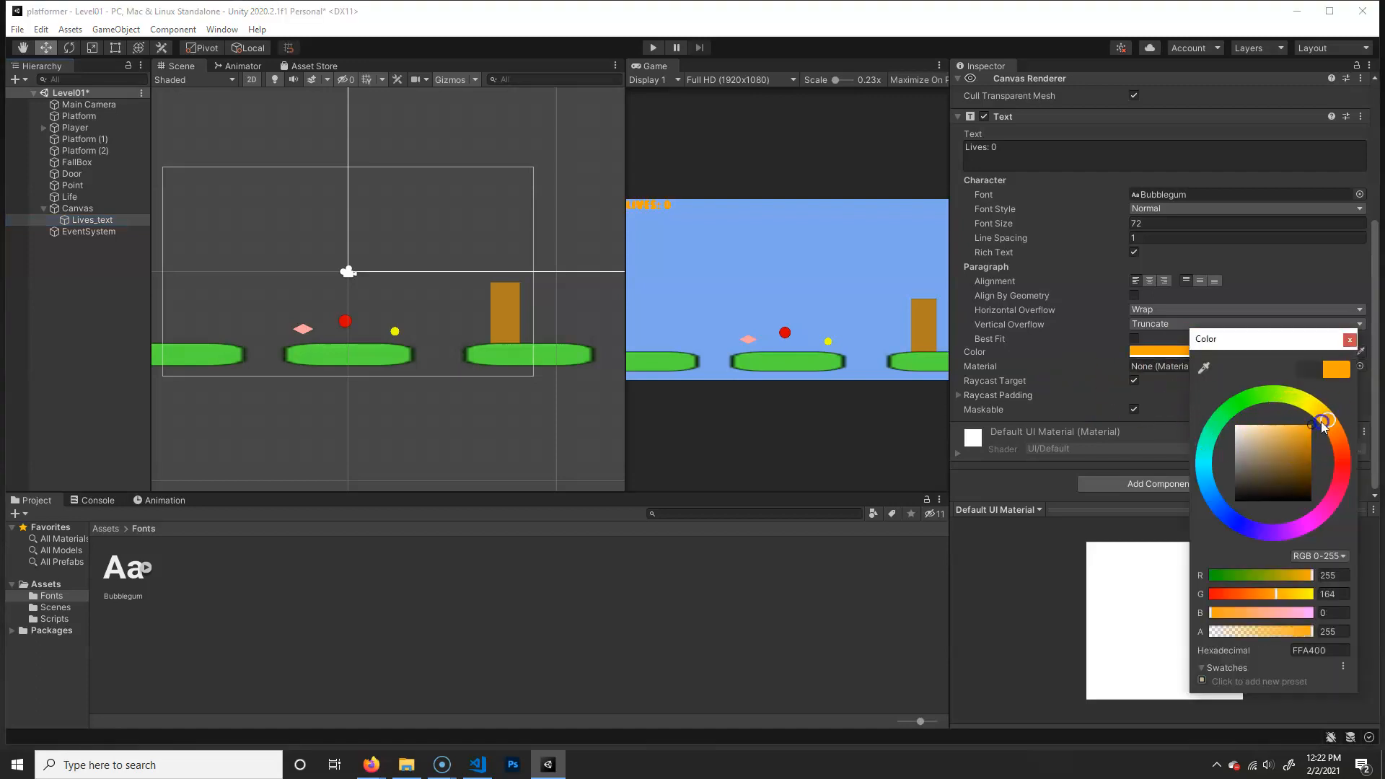
{"action": "left_click", "coordinate": [1021, 355]}
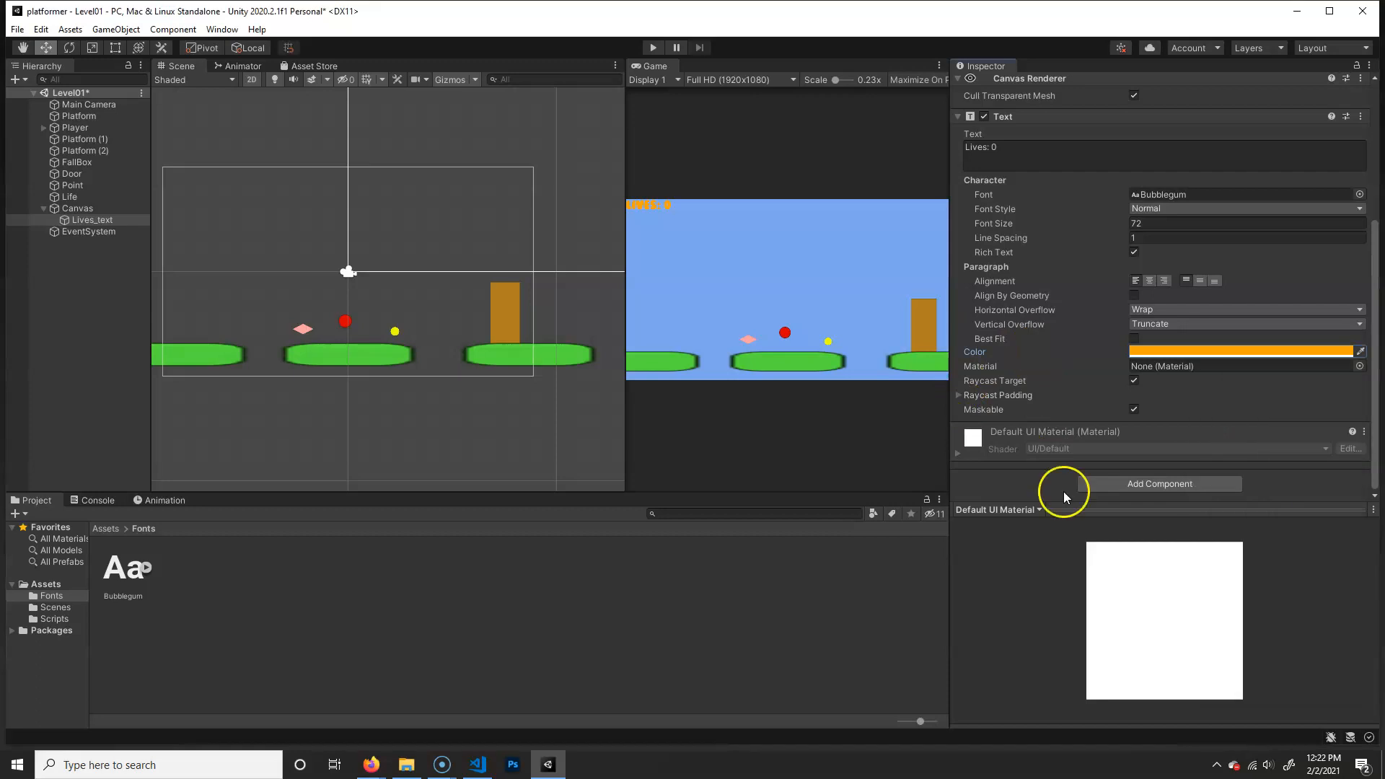
Find the Shadow component by searching and add it to Lives_text.
{"action": "left_click", "coordinate": [1199, 486]}
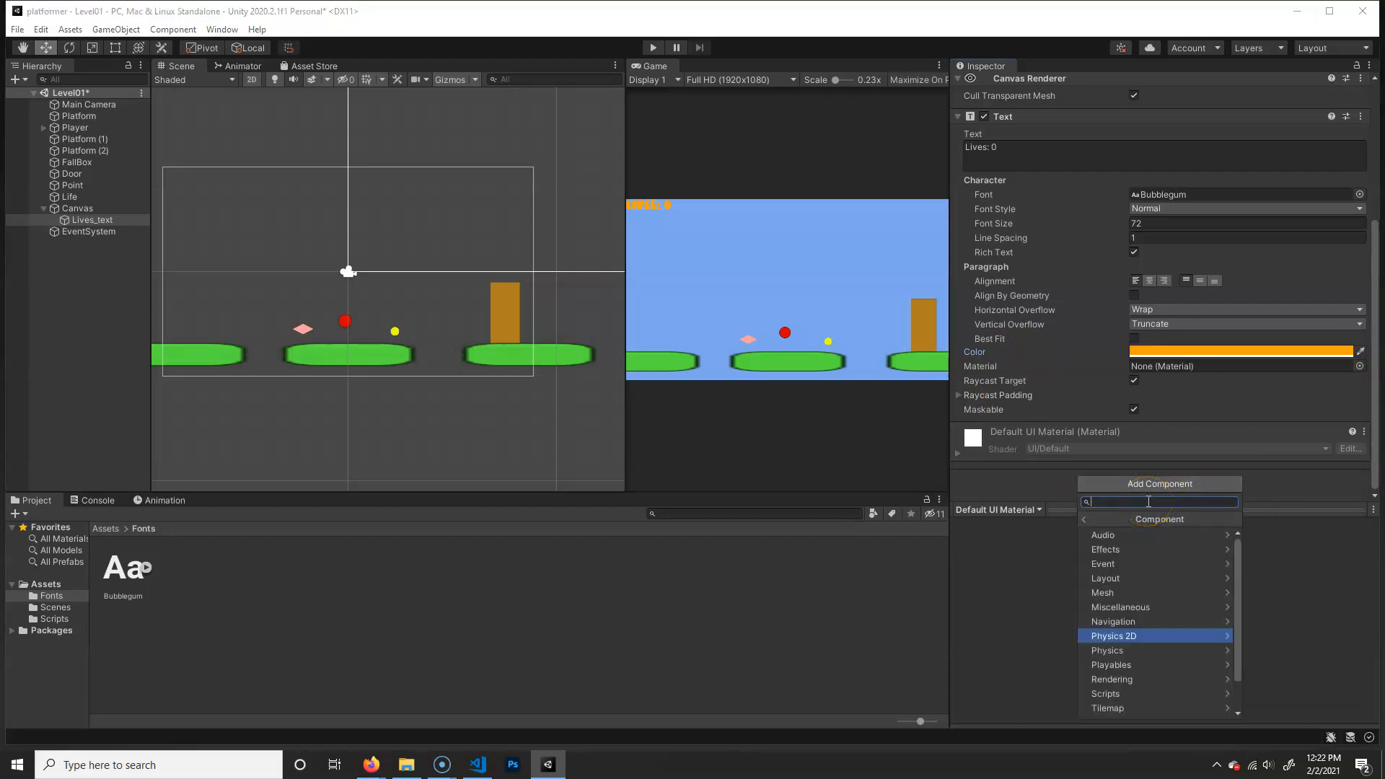
{"action": "type", "text": "shad"}
{"action": "key", "text": "BackSpace"}
{"action": "key", "text": "BackSpace"}
{"action": "key", "text": "BackSpace"}
{"action": "key", "text": "BackSpace"}
{"action": "key", "text": "BackSpace"}
{"action": "type", "text": "text"}
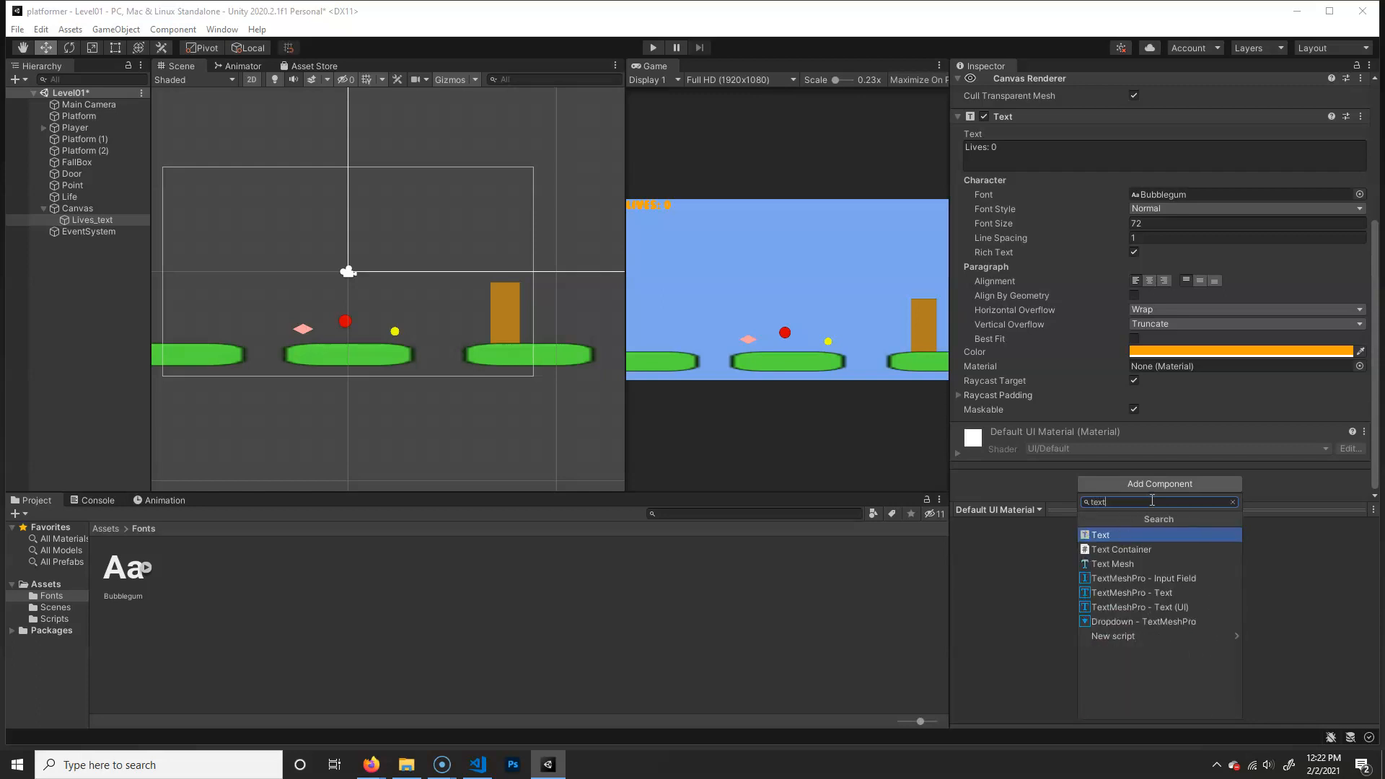
{"action": "key", "text": "BackSpace"}
{"action": "key", "text": "BackSpace"}
{"action": "key", "text": "BackSpace"}
{"action": "type", "text": "sha"}
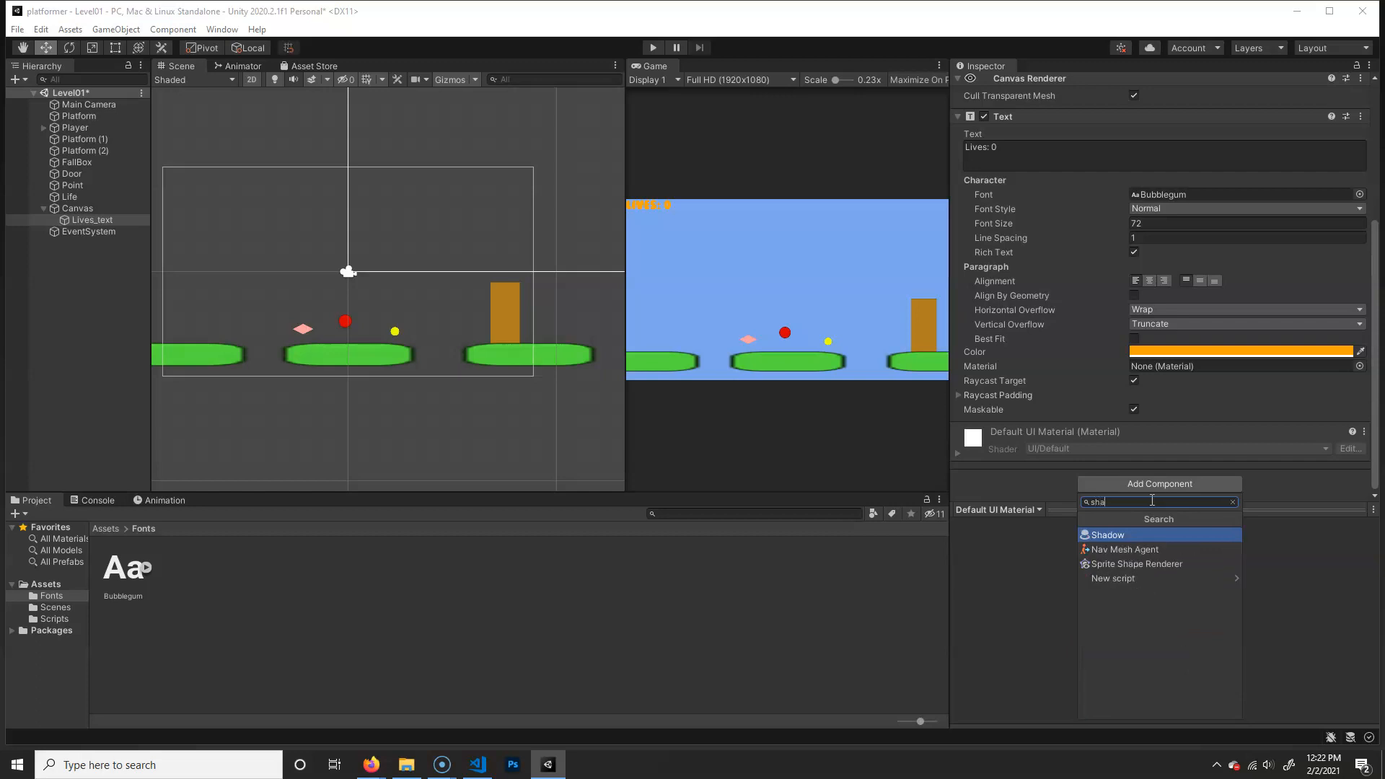
{"action": "left_click", "coordinate": [1143, 536]}
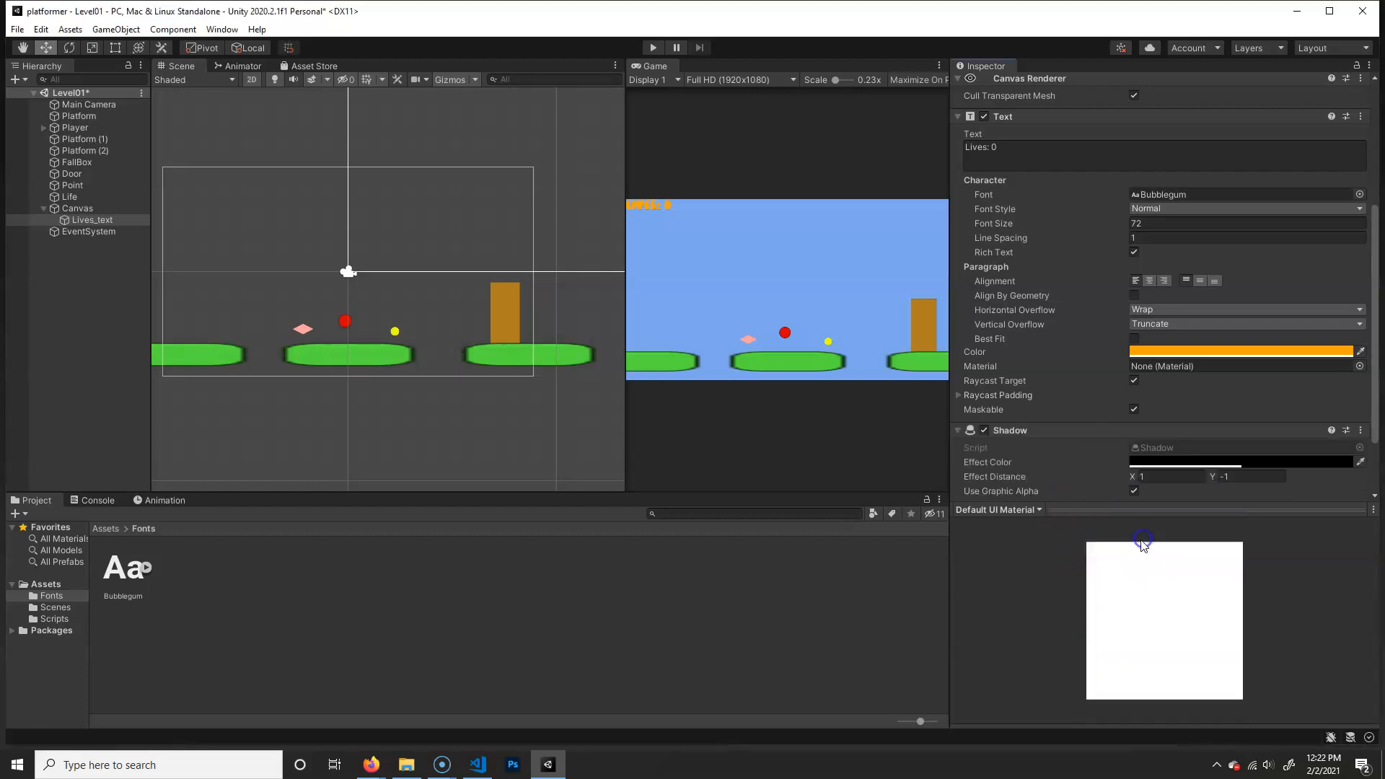
Dock the Game view alongside the Scene and Asset Store views to show the lives text larger.
{"action": "scroll", "coordinate": [1135, 414], "scroll_direction": "down", "scroll_amount": 3}
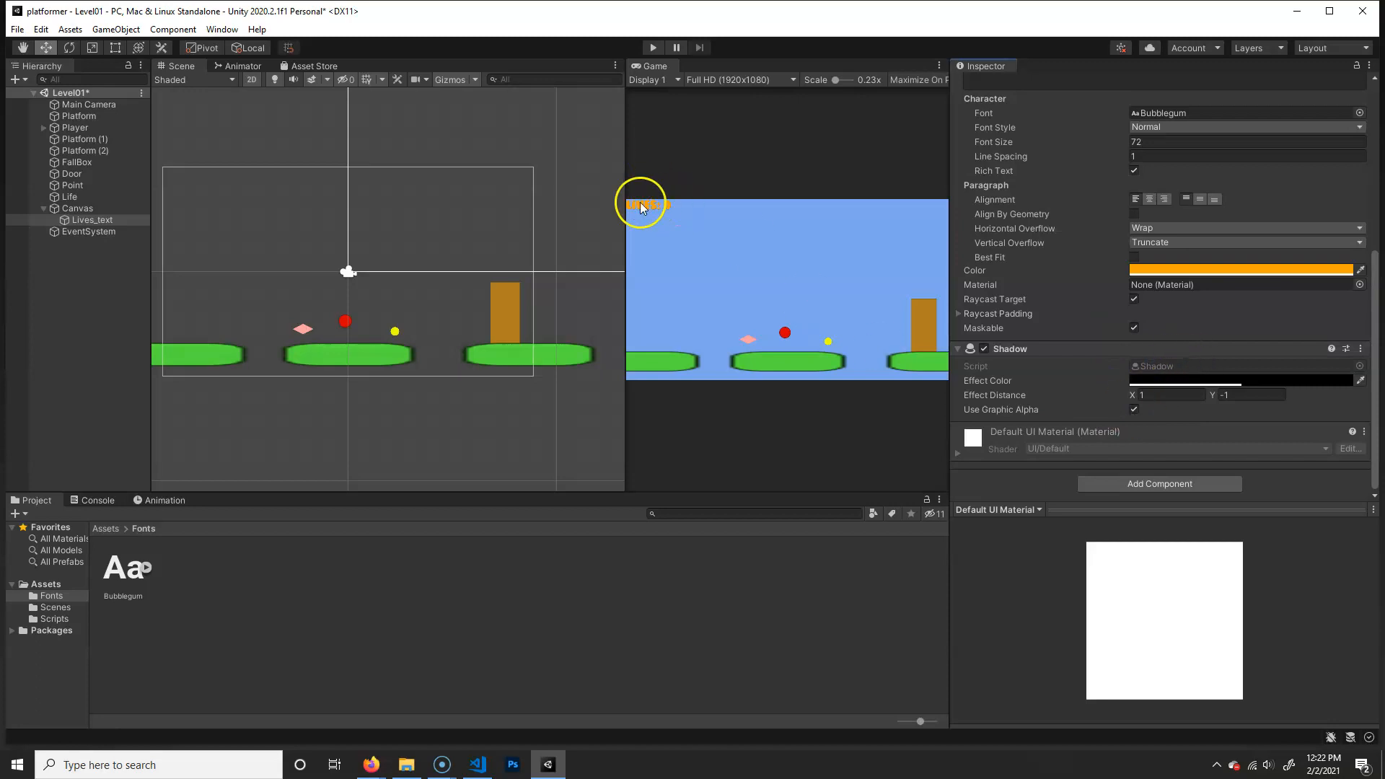
{"action": "left_click_drag", "start_coordinate": [667, 65], "coordinate": [364, 72]}
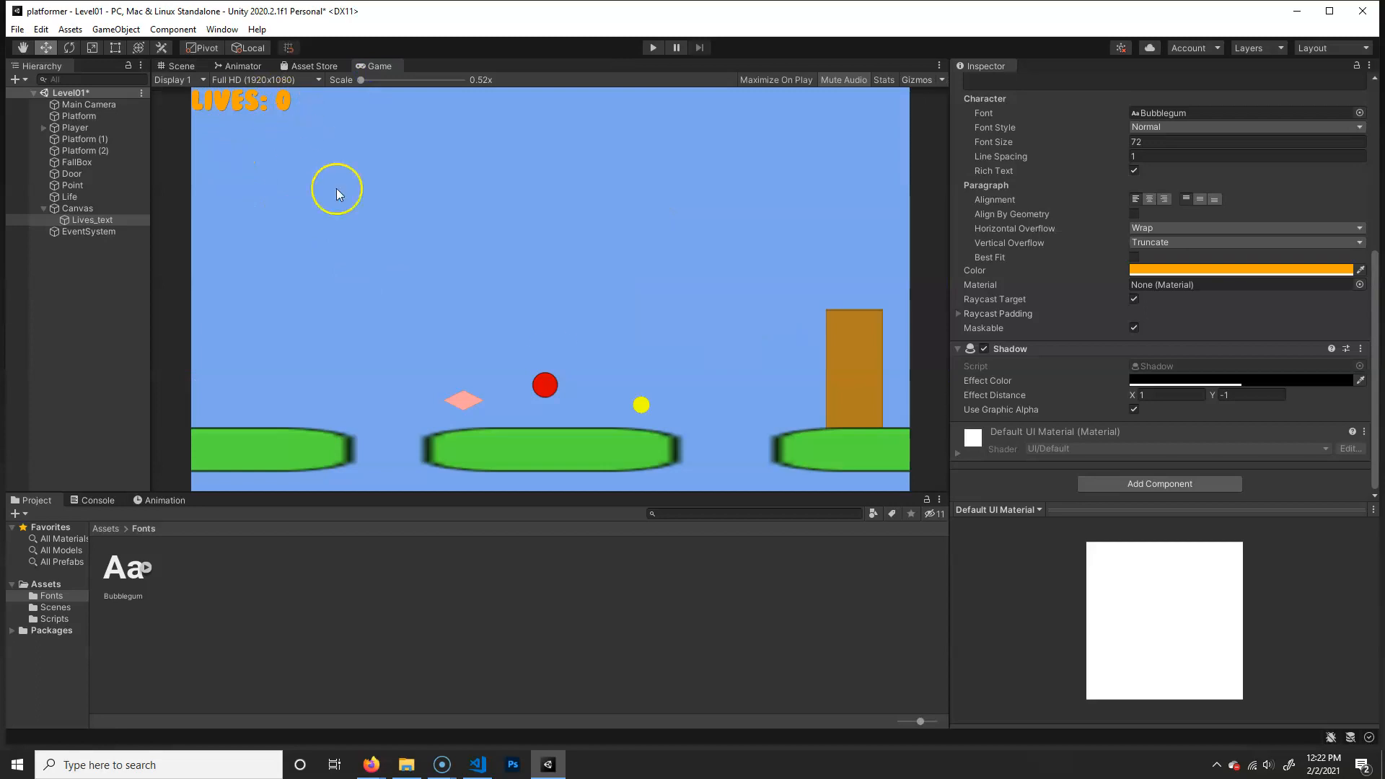
Set the Shadow effect distance of Lives_text to X 3 and Y -3.
{"action": "mouse_move", "coordinate": [1132, 396]}
{"action": "left_mouse_down"}
{"action": "mouse_move", "coordinate": [1186, 395]}
{"action": "mouse_move", "coordinate": [1154, 401]}
{"action": "left_mouse_up"}
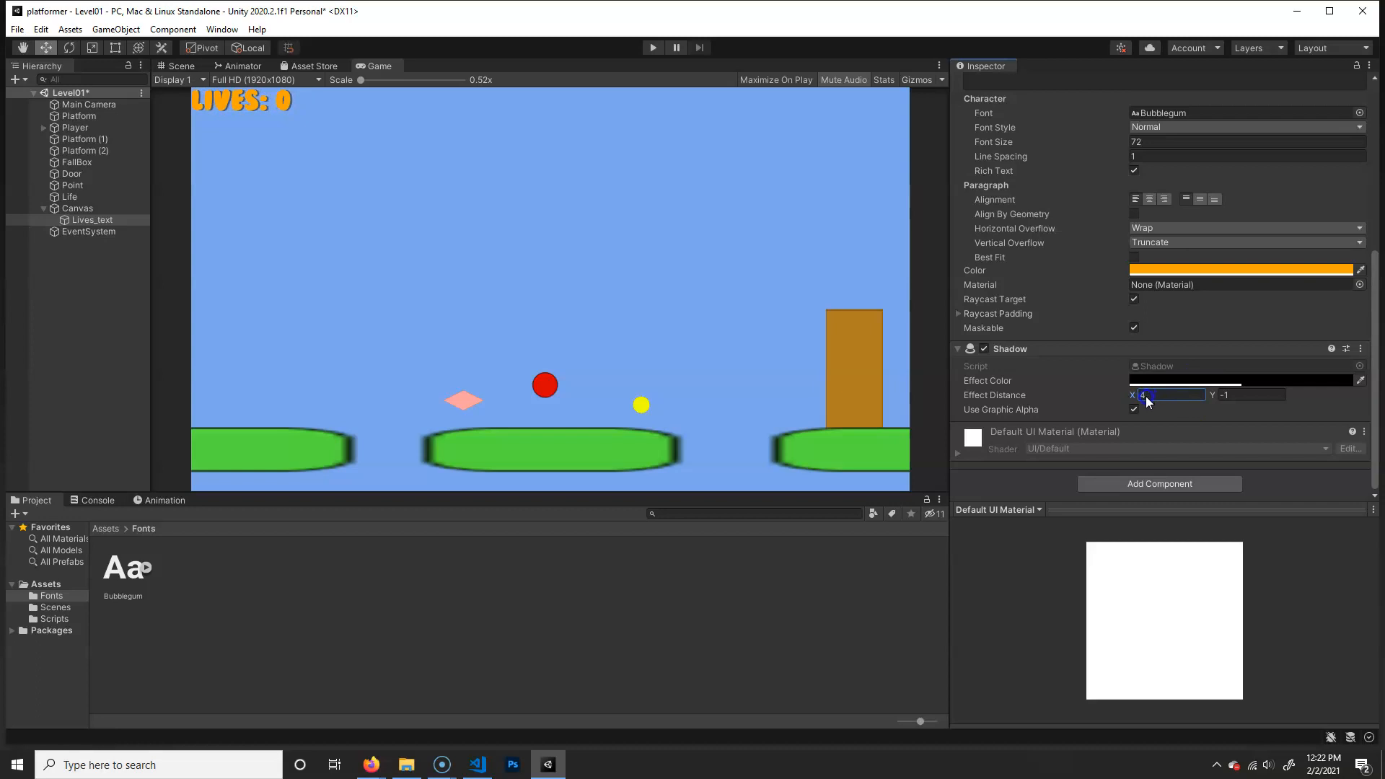
{"action": "type", "text": "3"}
{"action": "left_click", "coordinate": [1254, 394]}
{"action": "type", "text": "-3"}
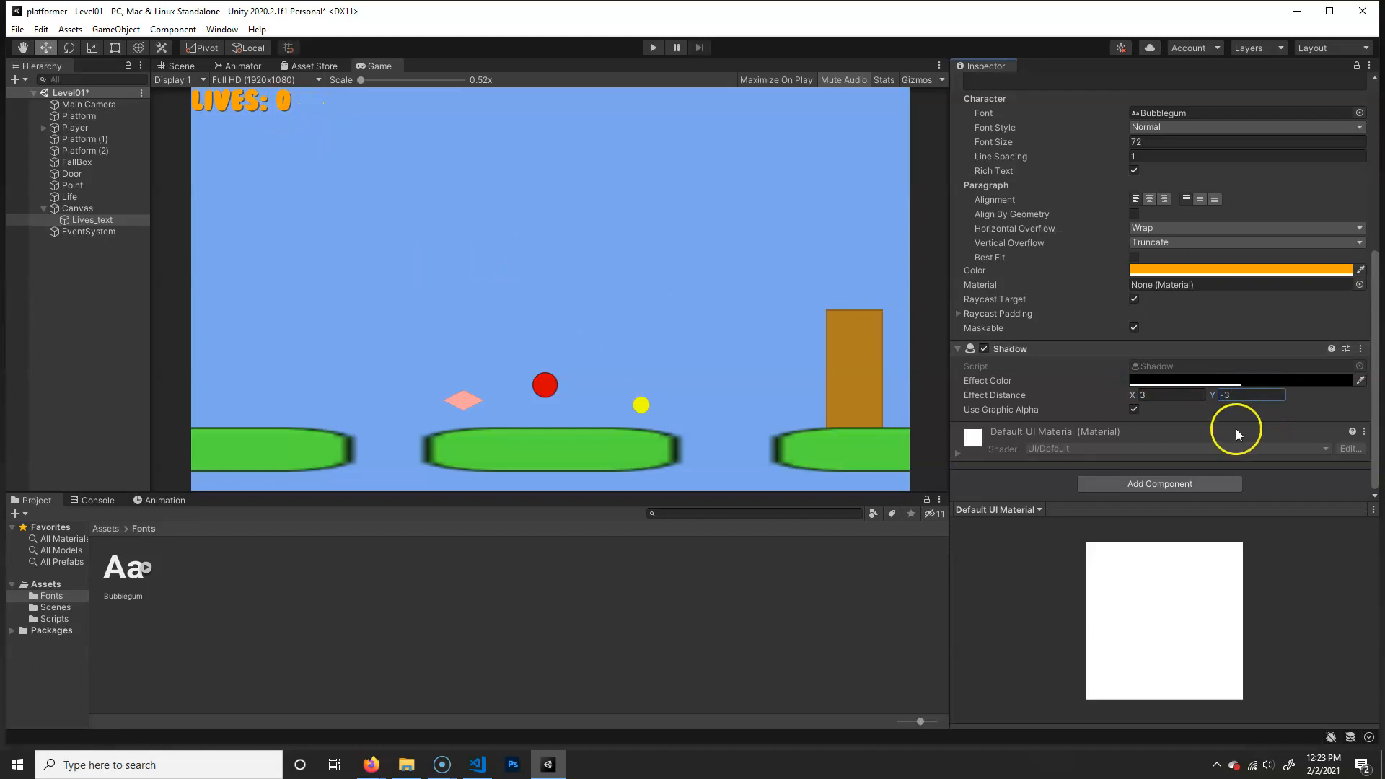
Raise the alpha of the Shadow effect color on Lives_text to make the black shadow more opaque.
{"action": "left_click", "coordinate": [1174, 382]}
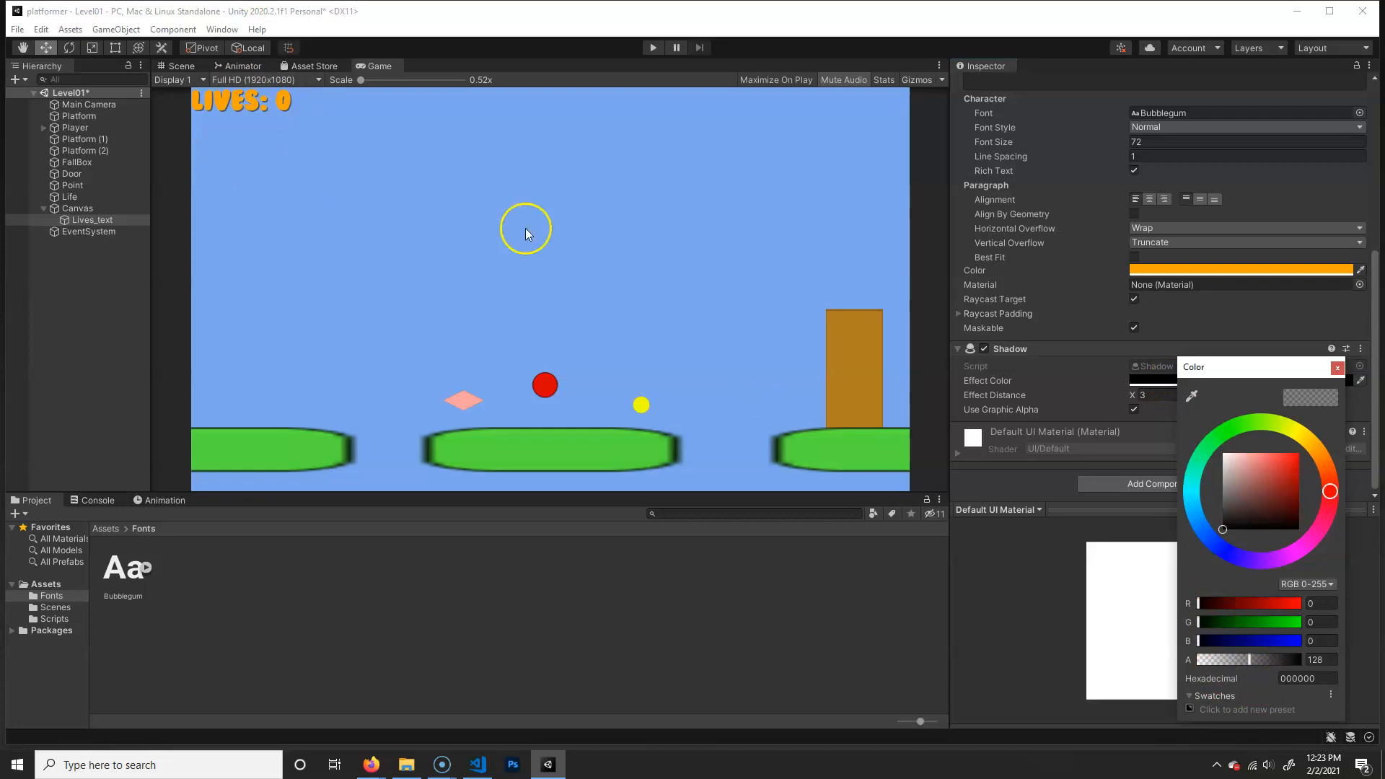
{"action": "left_click_drag", "start_coordinate": [1257, 659], "coordinate": [1271, 652]}
{"action": "left_click", "coordinate": [1041, 382]}
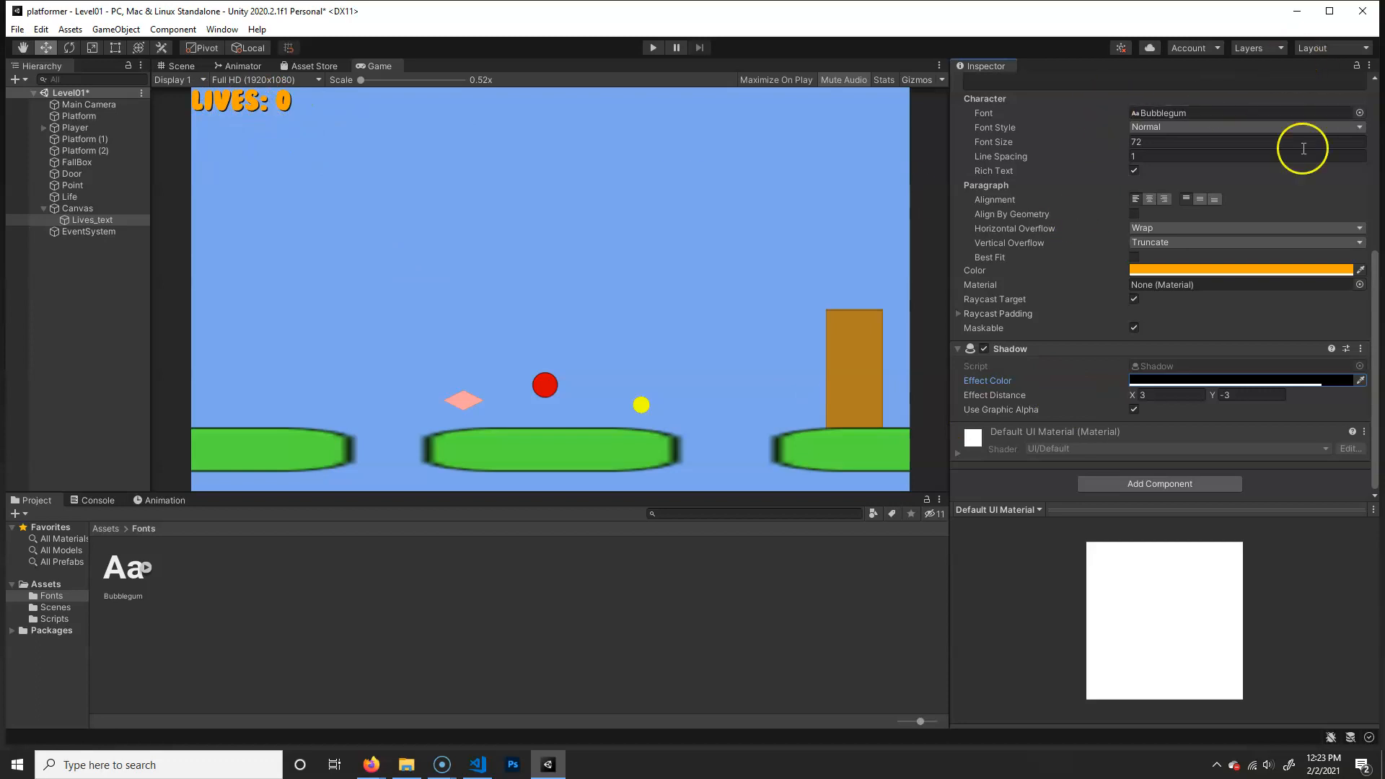
Duplicate Lives_text inside the Canvas and rename the copy Score_text.
{"action": "scroll", "coordinate": [1035, 150], "scroll_direction": "up", "scroll_amount": 6}
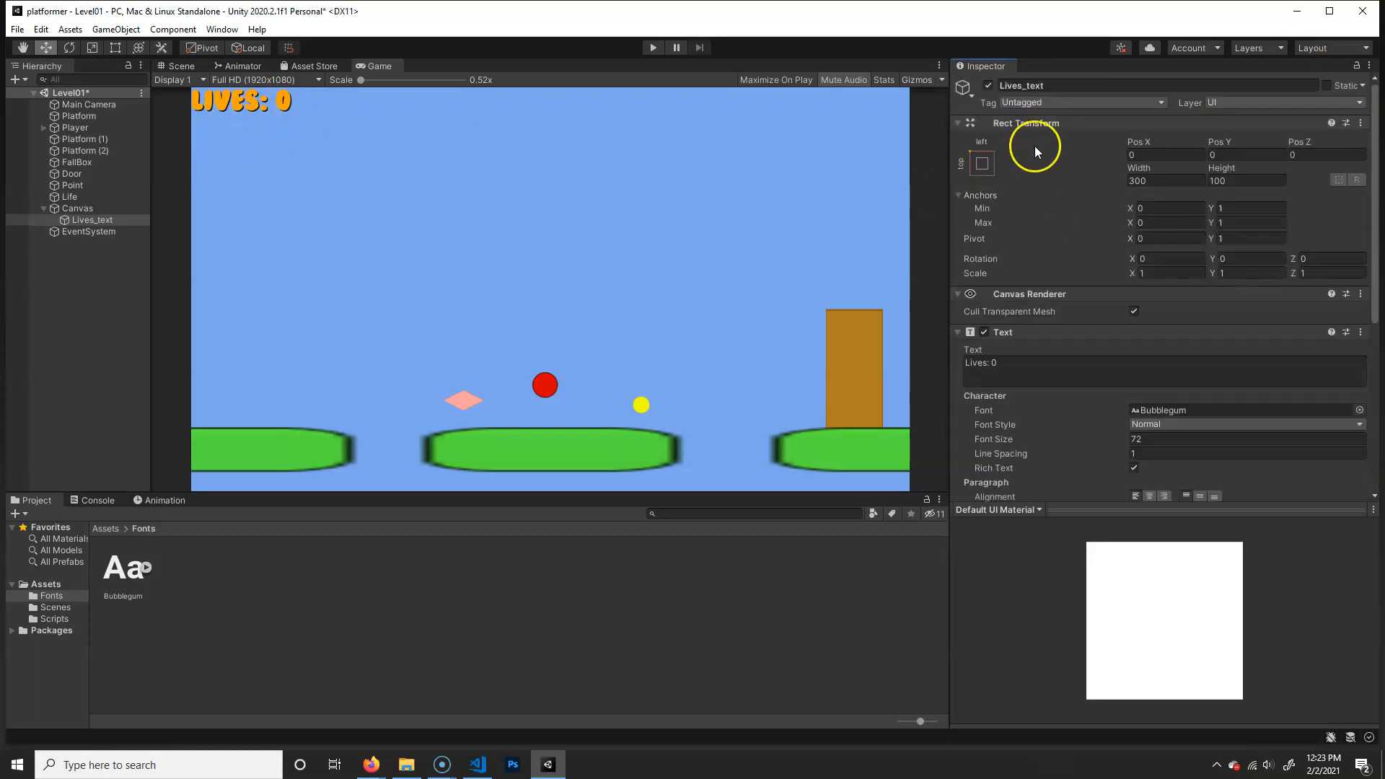
{"action": "left_click", "coordinate": [91, 210]}
{"action": "left_click", "coordinate": [97, 220]}
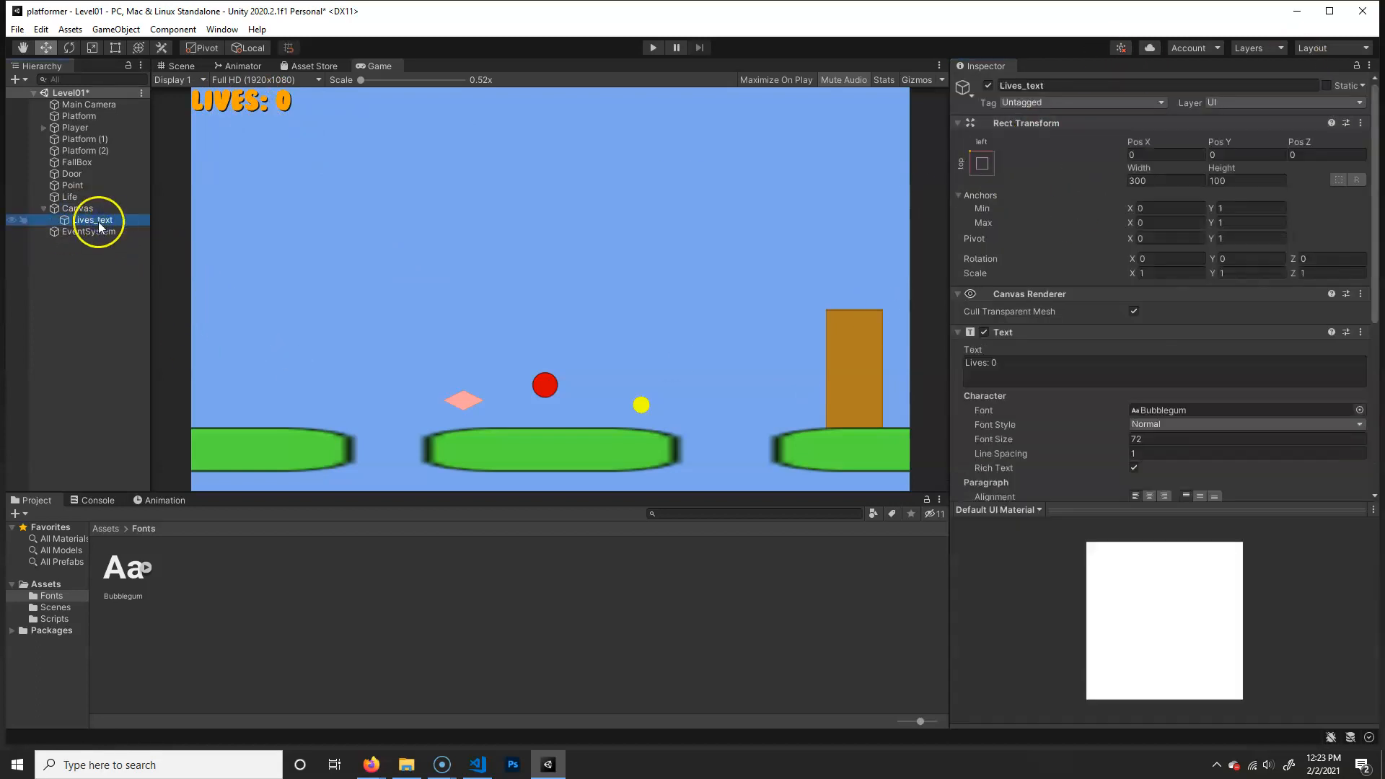
{"action": "key", "text": "ctrl+d"}
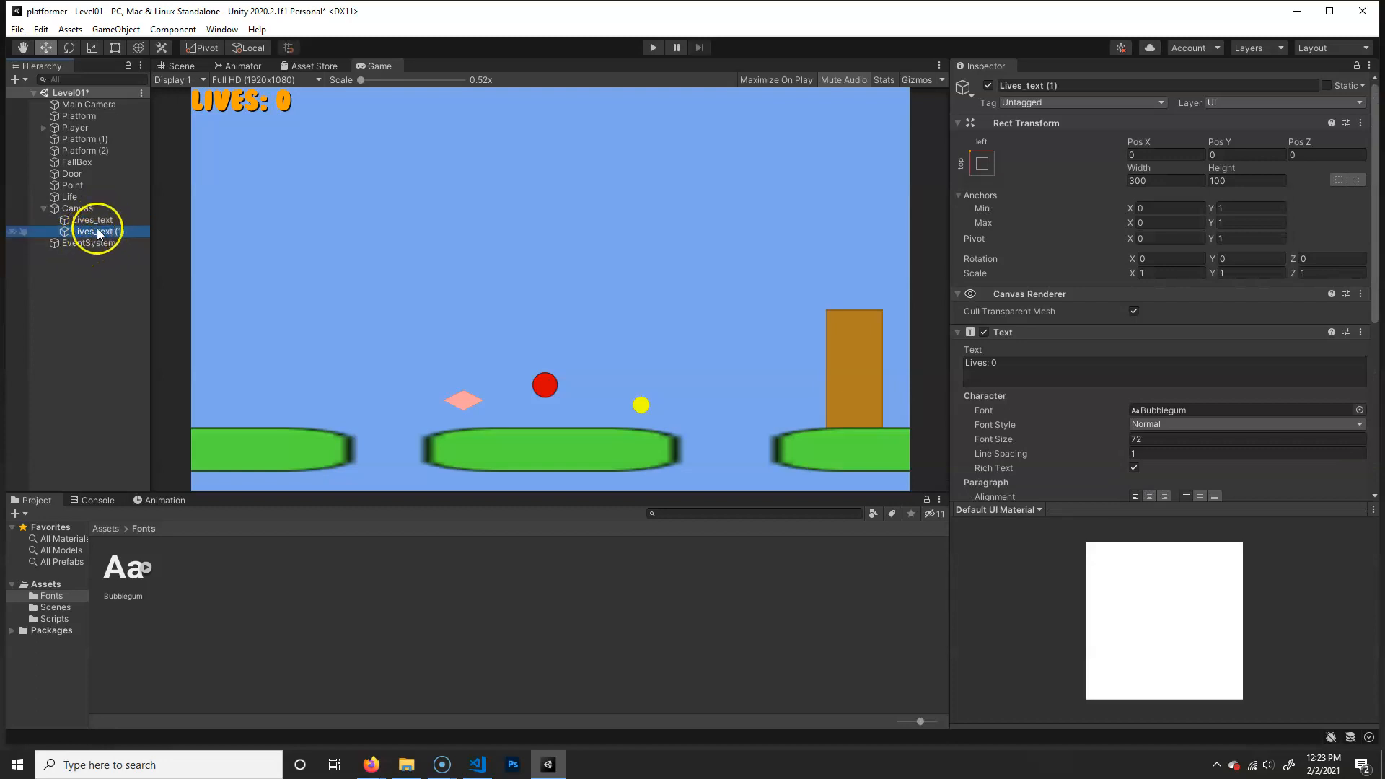
{"action": "left_click", "coordinate": [1063, 84]}
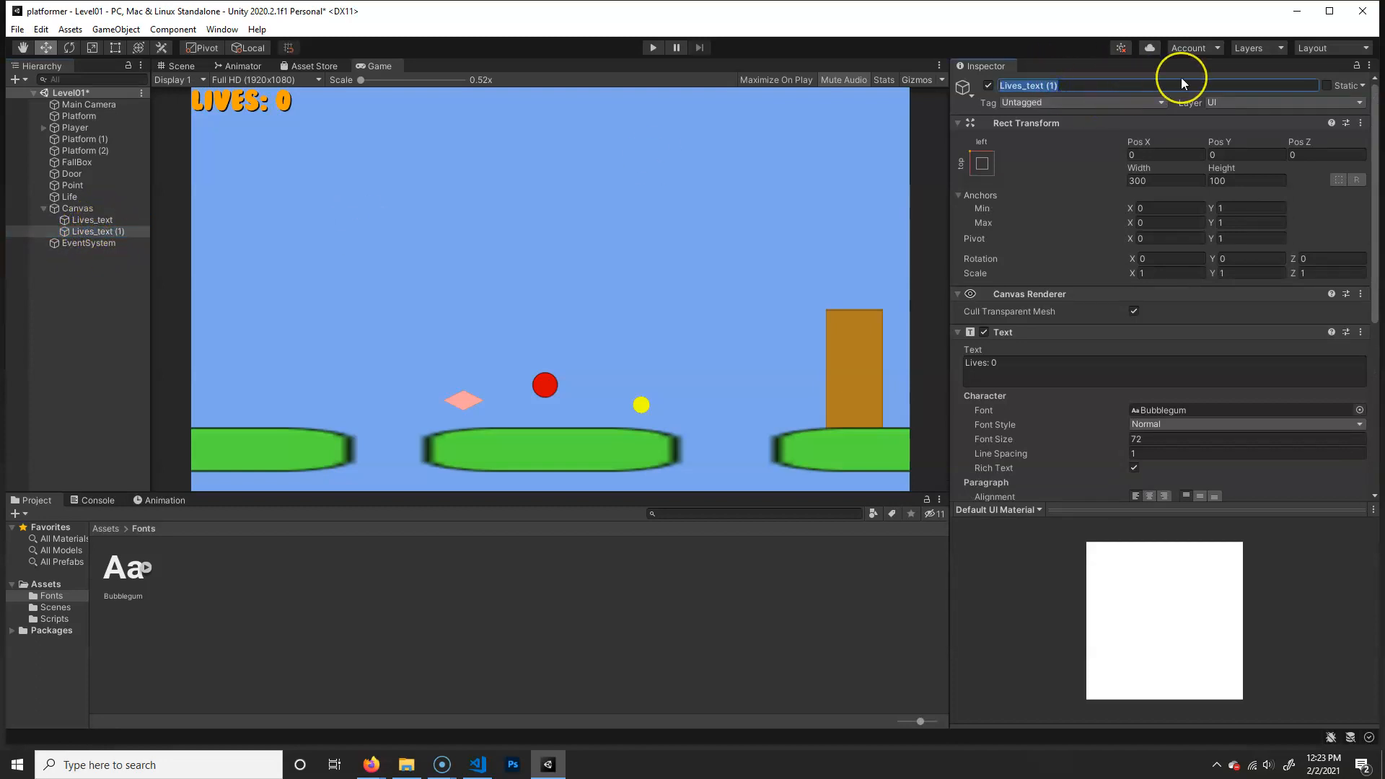
{"action": "type", "text": "Score_text"}
{"action": "key", "text": "Return"}
Anchor Score_text to the top right of the Canvas, also setting its pivot and position.
{"action": "left_click", "coordinate": [983, 163]}
{"action": "key", "text": "shift+alt"}
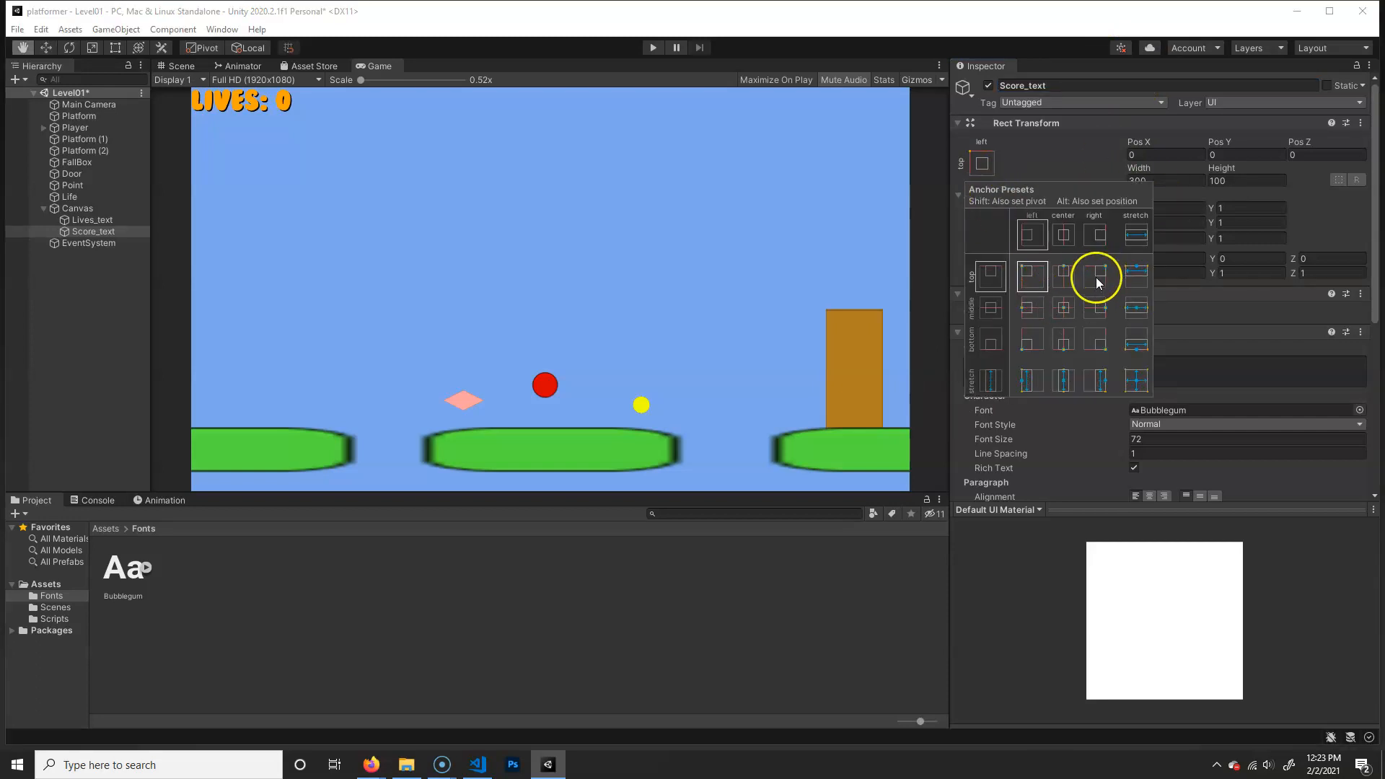
{"action": "left_click", "coordinate": [1094, 278], "text": "alt+shift"}
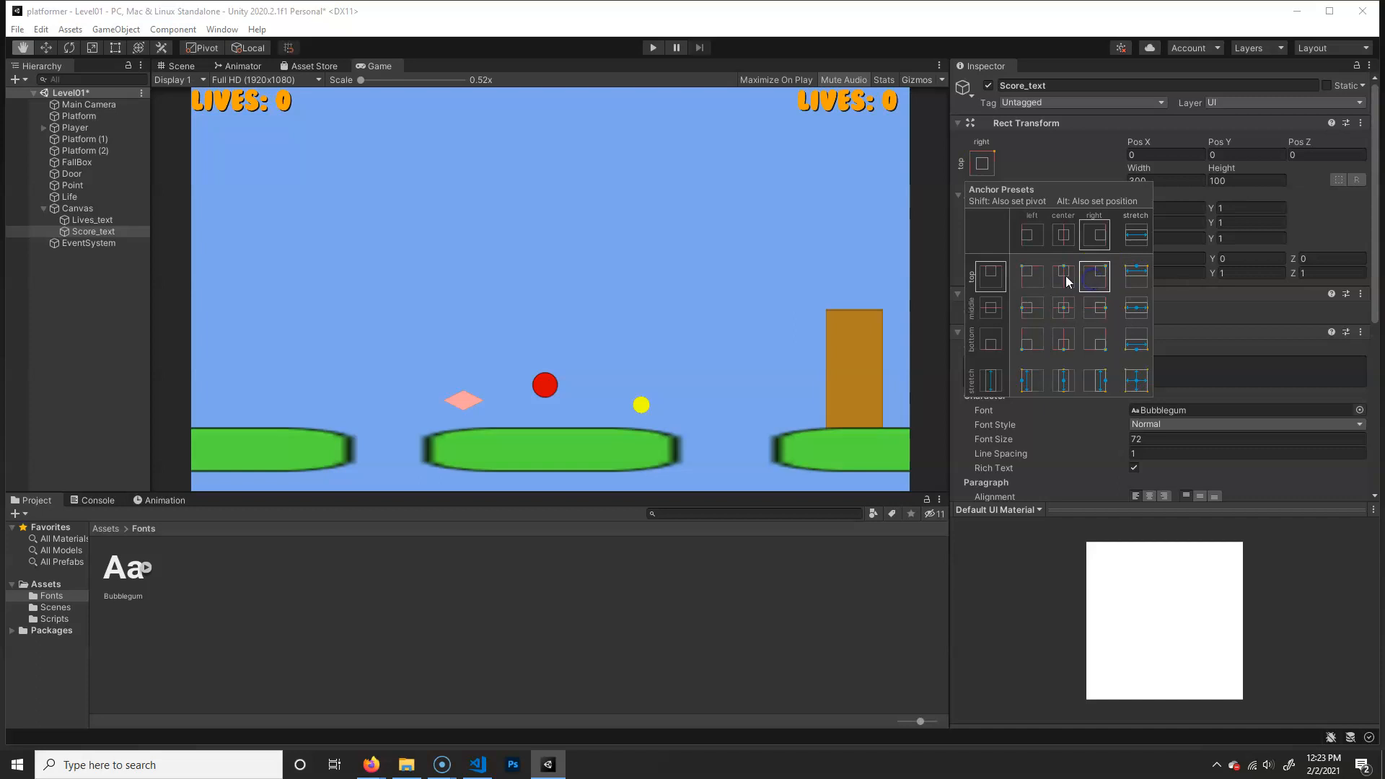
{"action": "left_click", "coordinate": [931, 33]}
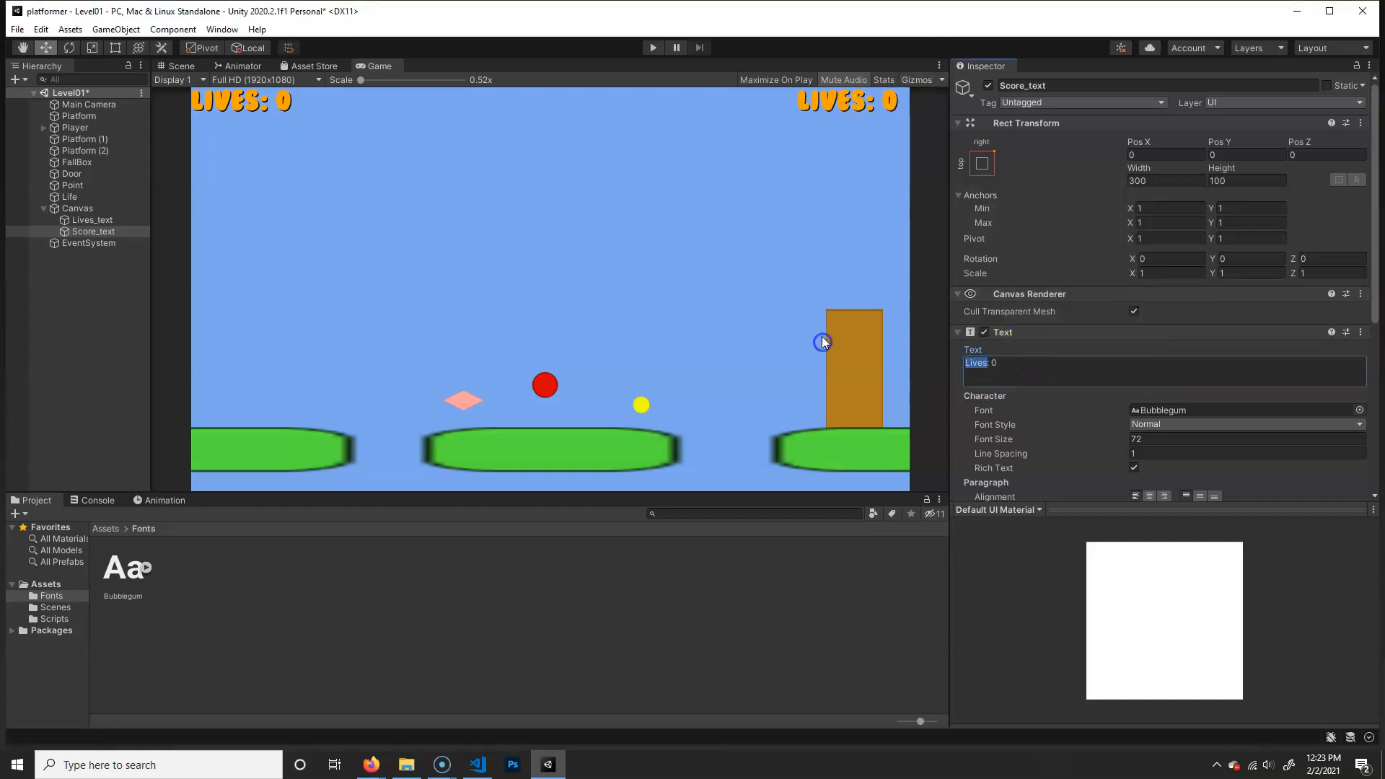
Change the displayed text of Score_text to "Score: 0" and align it to the right.
{"action": "type", "text": "Score"}
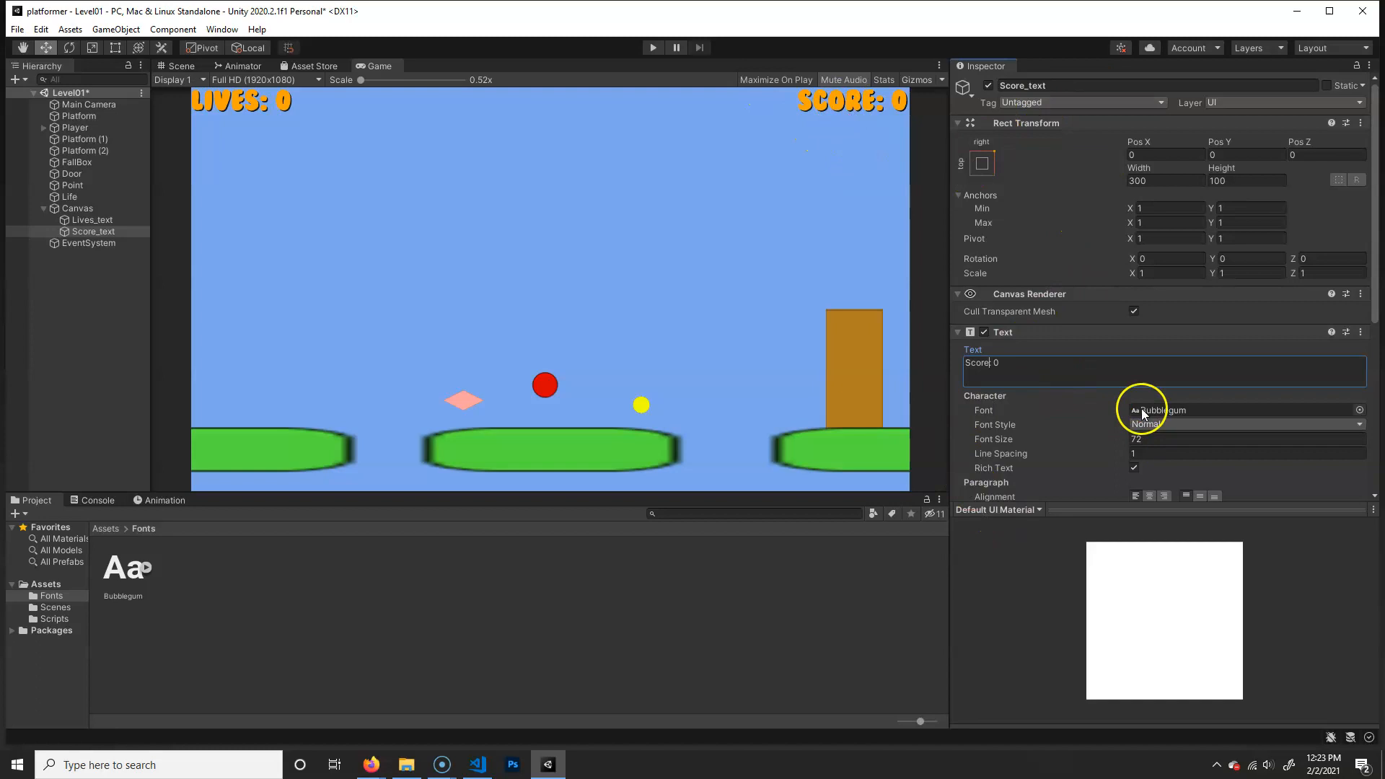
{"action": "scroll", "coordinate": [1154, 400], "scroll_direction": "down", "scroll_amount": 5}
{"action": "scroll", "coordinate": [1154, 354], "scroll_direction": "up", "scroll_amount": 5}
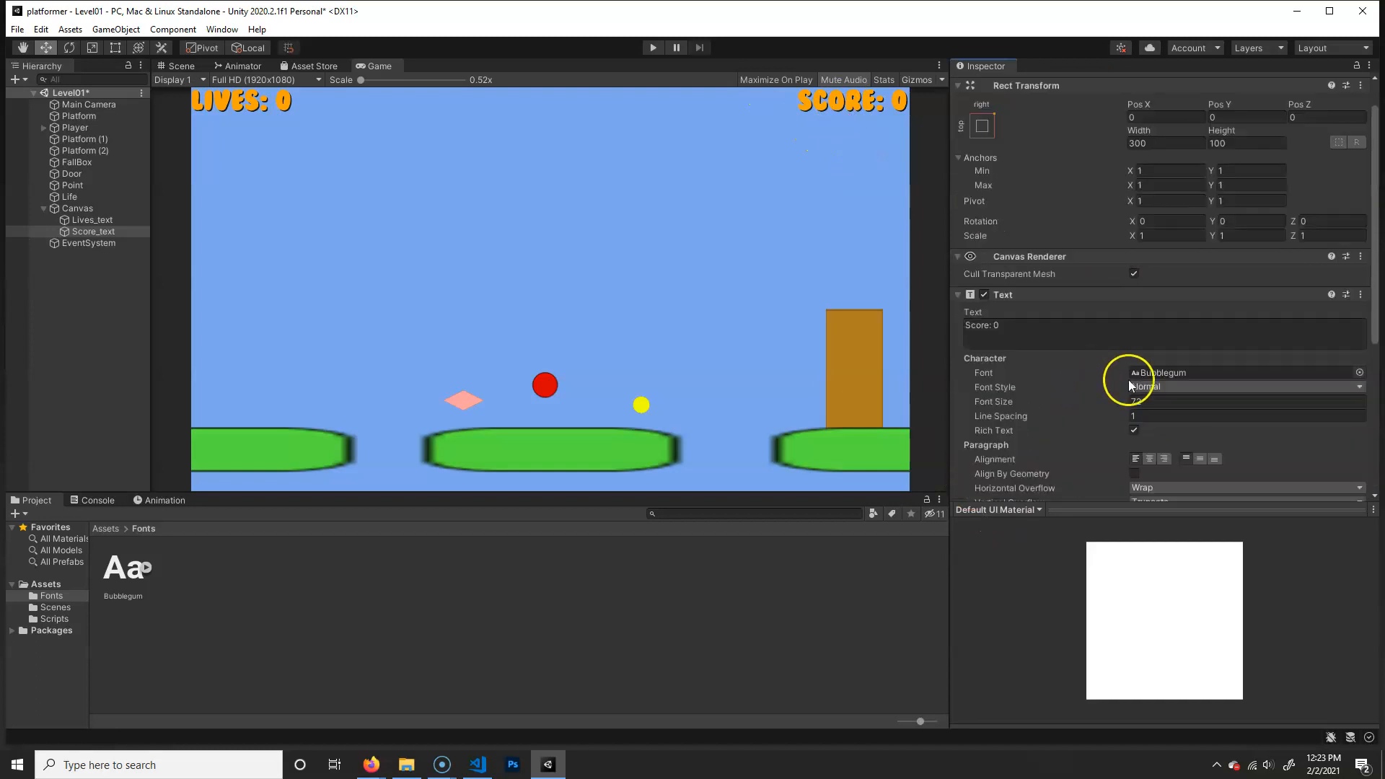
{"action": "scroll", "coordinate": [1088, 371], "scroll_direction": "down", "scroll_amount": 2}
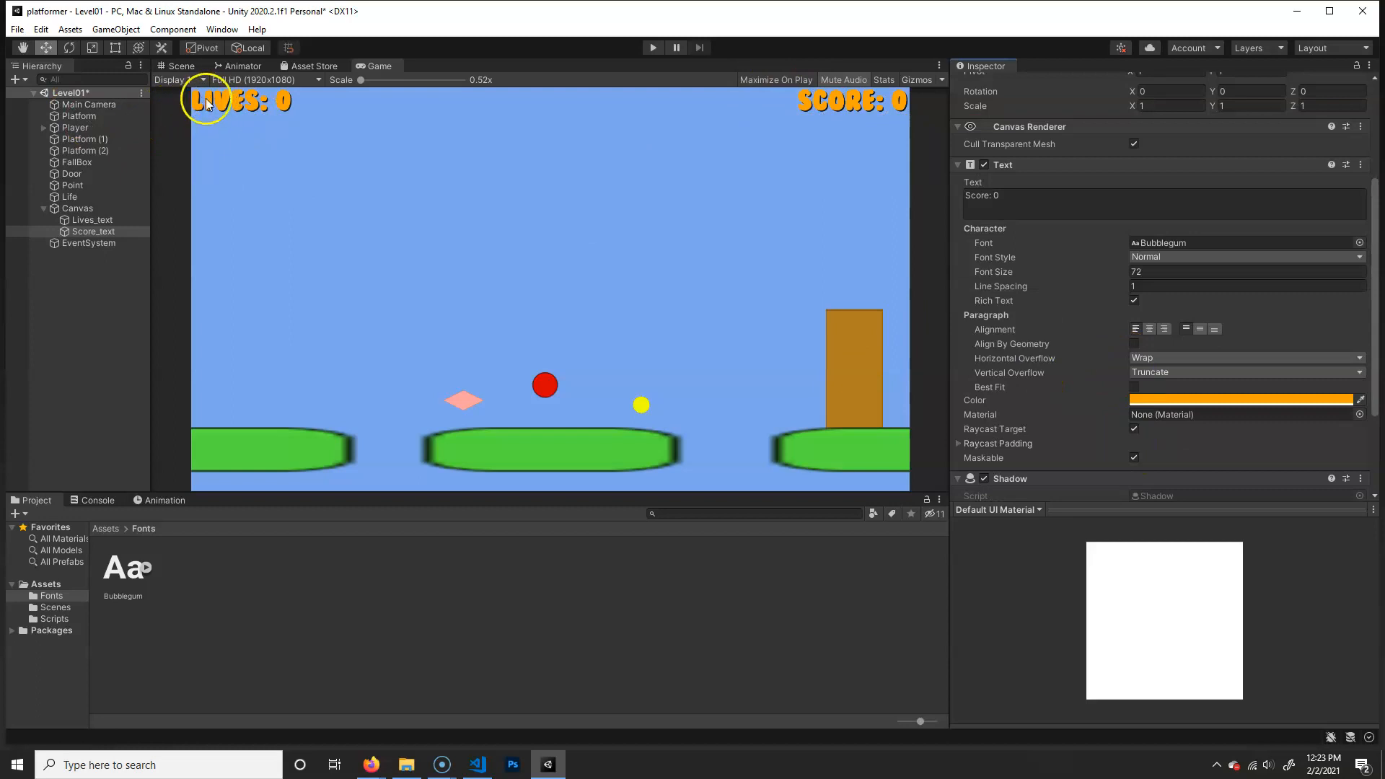
{"action": "left_click", "coordinate": [1164, 329]}
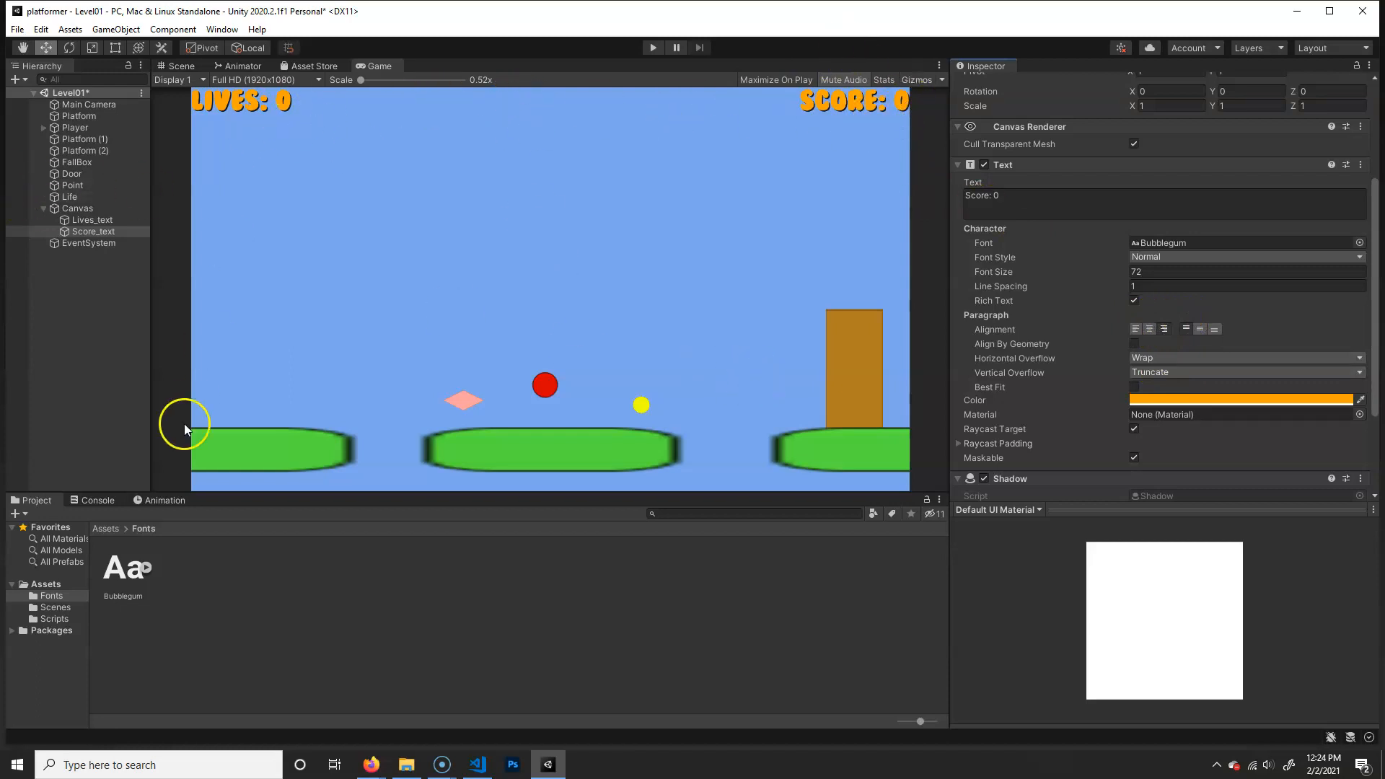
Offset Lives_text from the screen corner by setting Pos X to 50 and Pos Y to -50.
{"action": "left_click", "coordinate": [93, 219]}
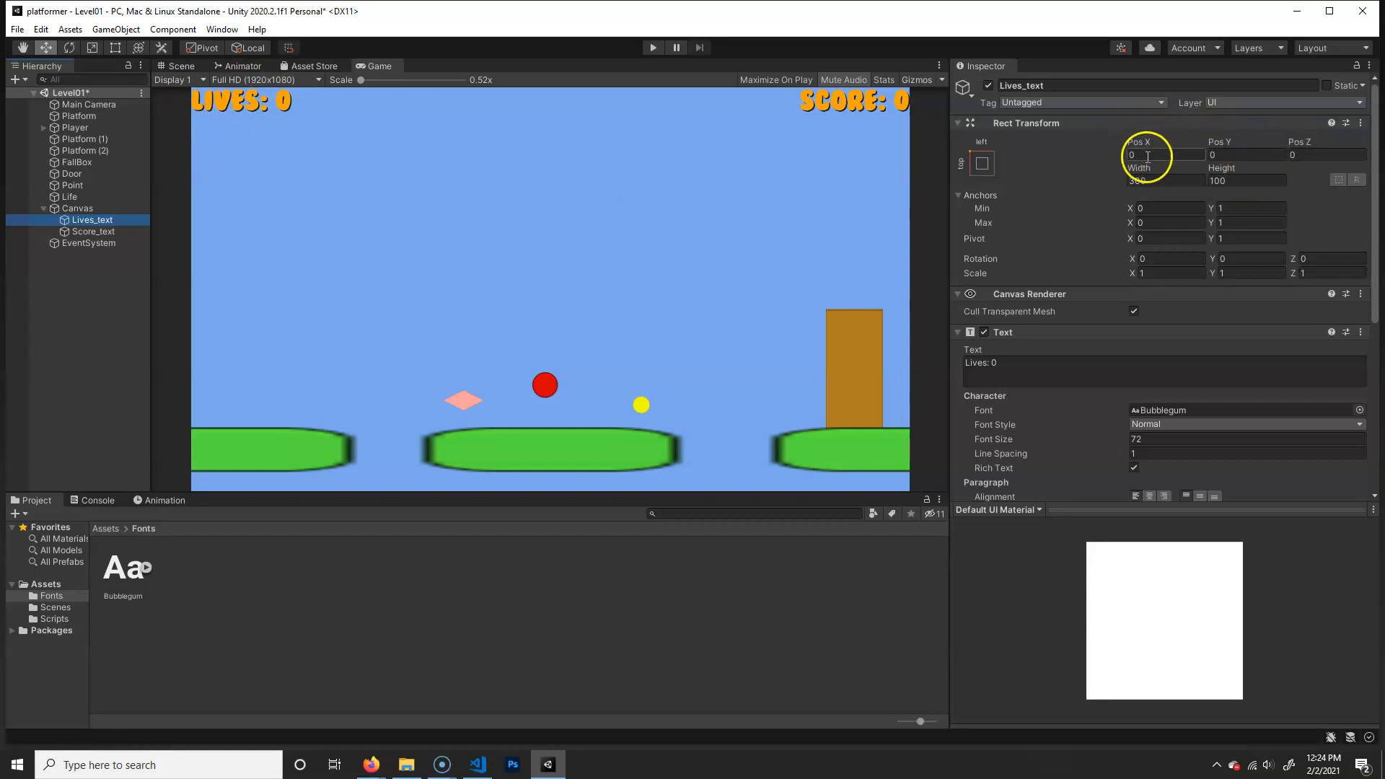
{"action": "type", "text": "25"}
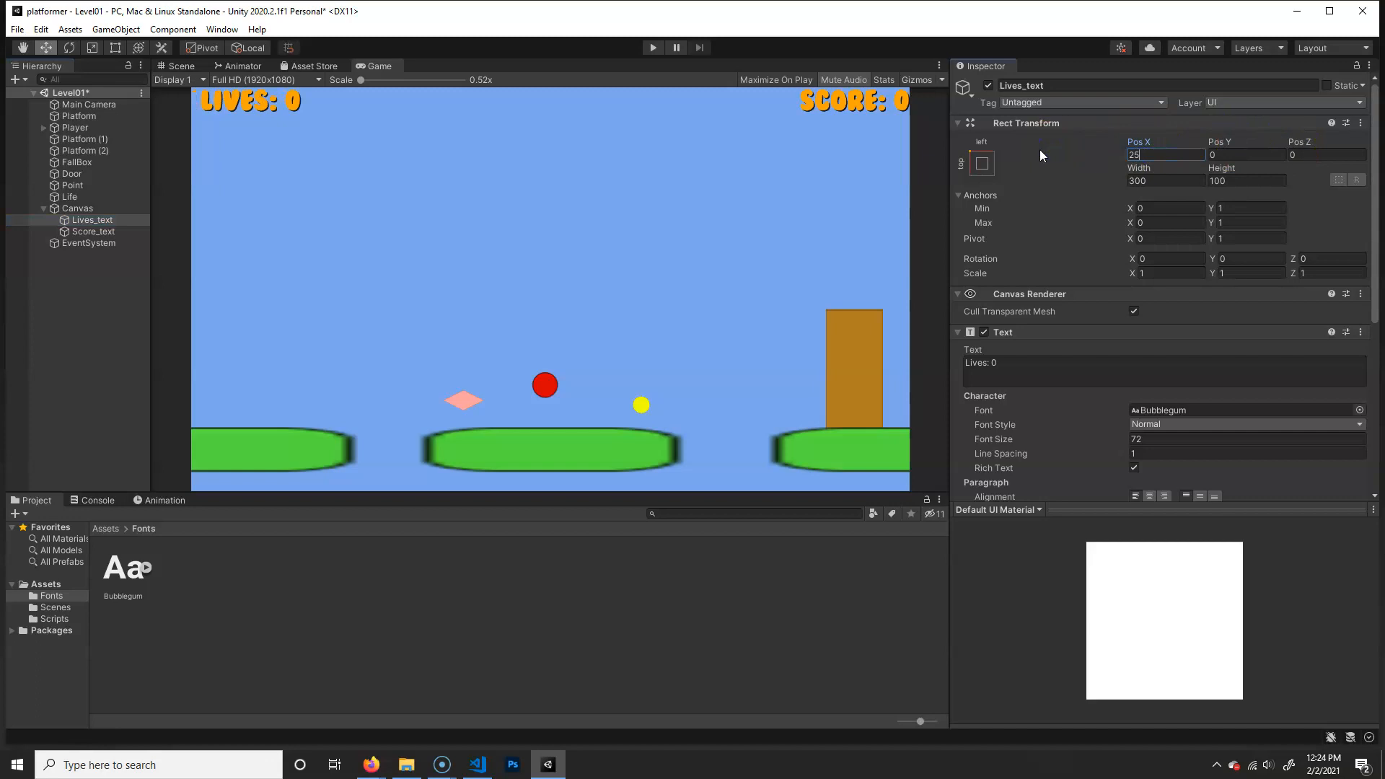
{"action": "key", "text": "BackSpace"}
{"action": "key", "text": "BackSpace"}
{"action": "type", "text": "50"}
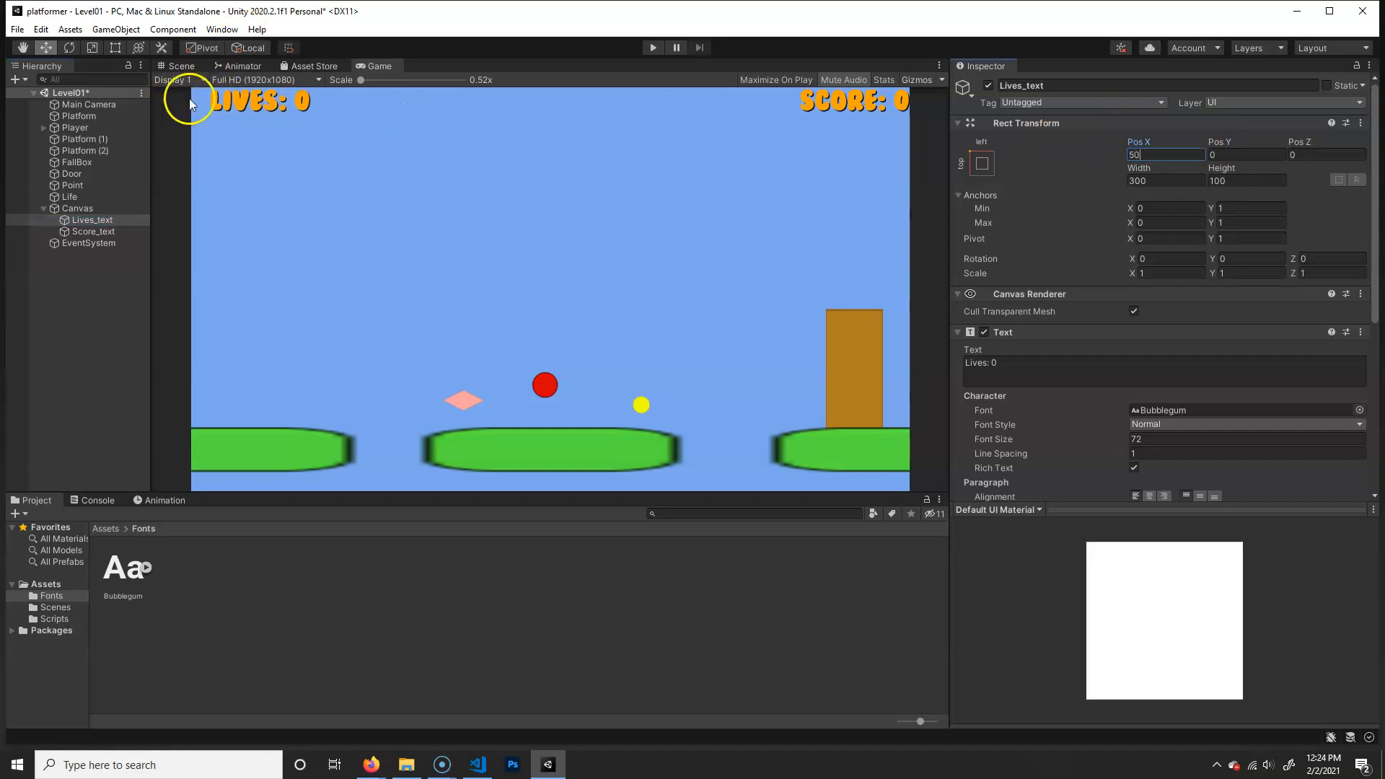
{"action": "left_click", "coordinate": [1244, 153]}
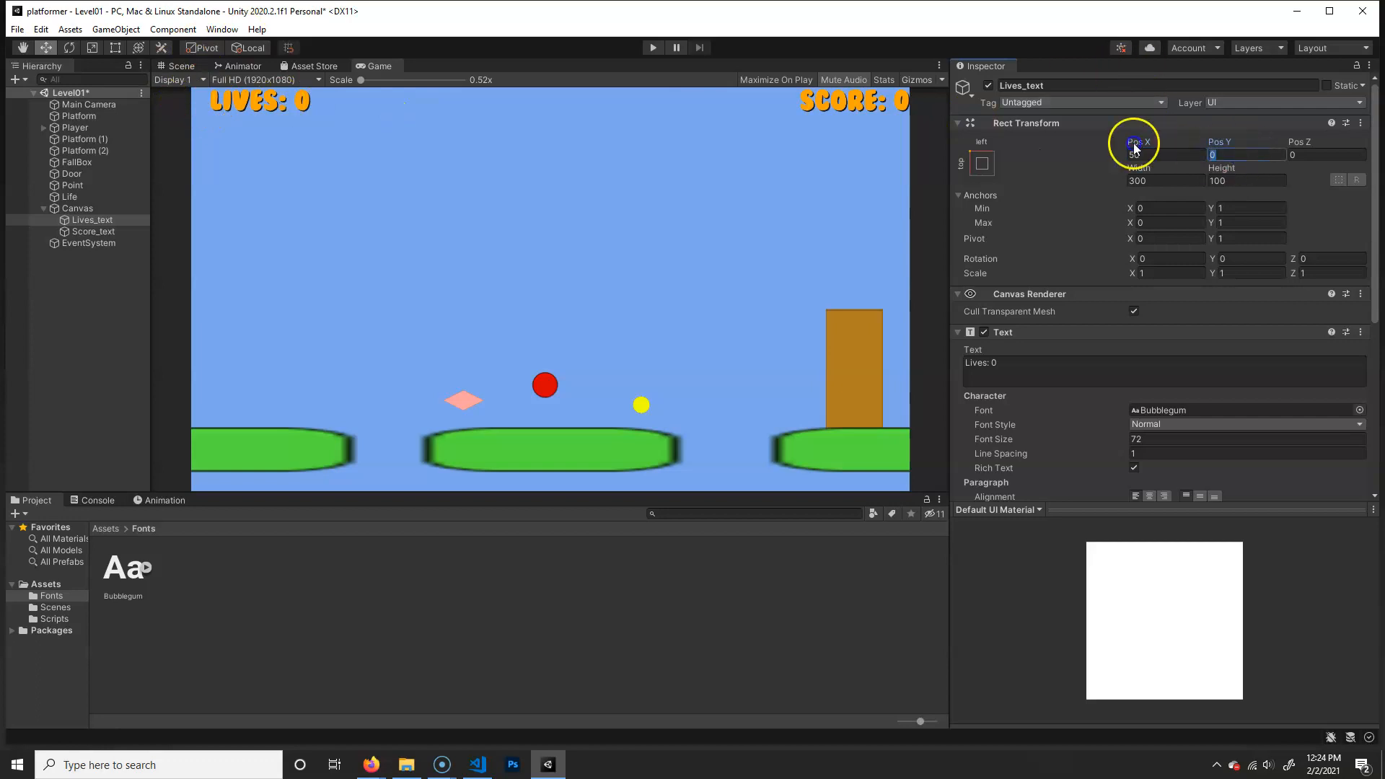
{"action": "type", "text": "-50"}
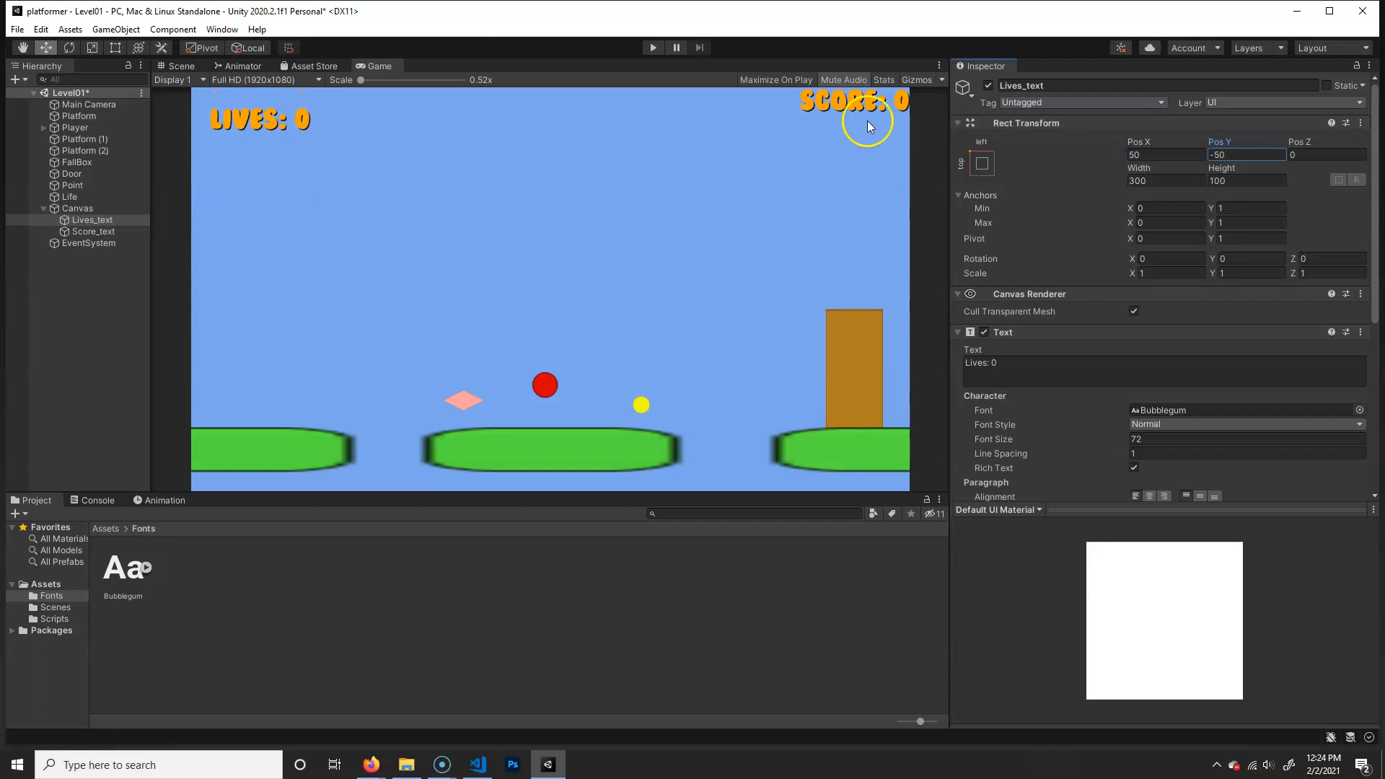
Offset Score_text from the screen corner by setting Pos X to -50 and Pos Y to -50.
{"action": "left_click", "coordinate": [93, 231]}
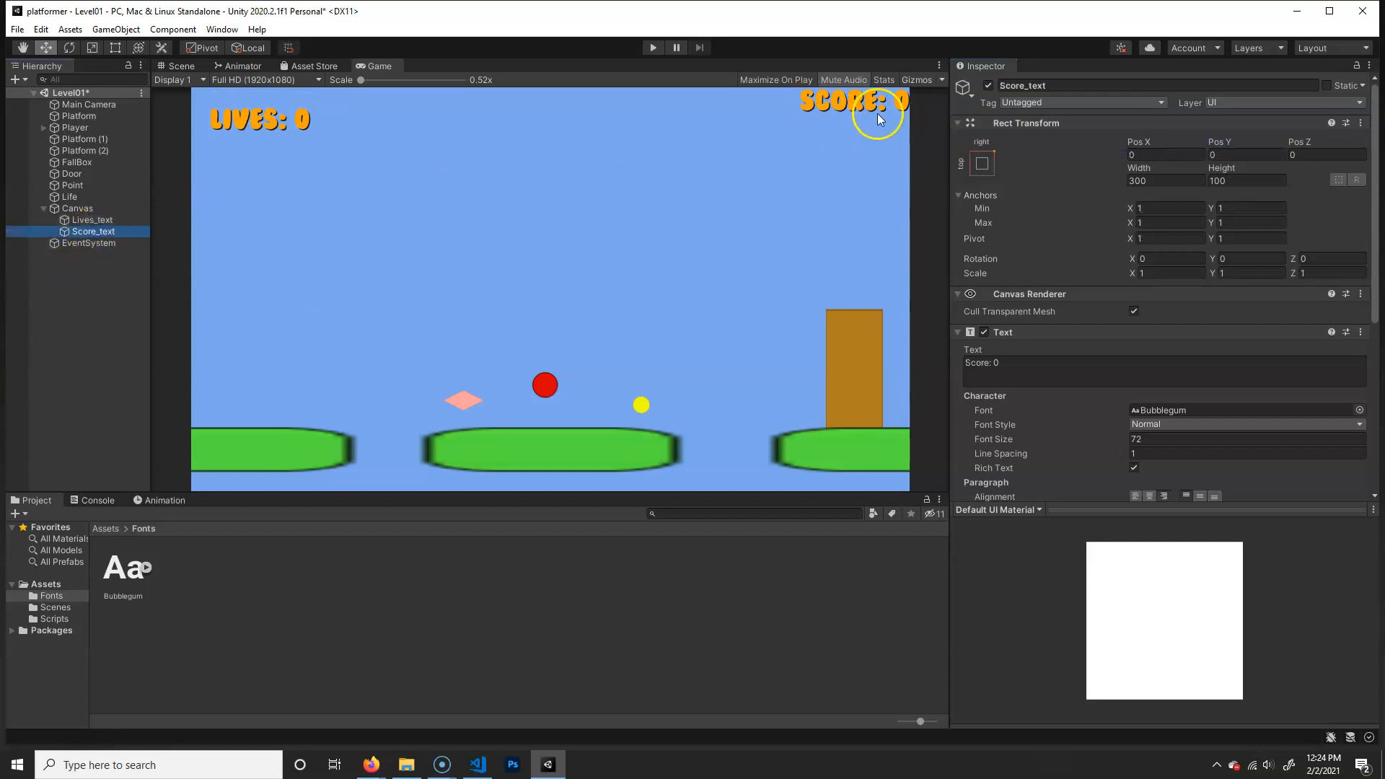
{"action": "left_click", "coordinate": [1171, 152]}
{"action": "type", "text": "-50"}
{"action": "left_click", "coordinate": [1254, 154]}
{"action": "type", "text": "-50"}
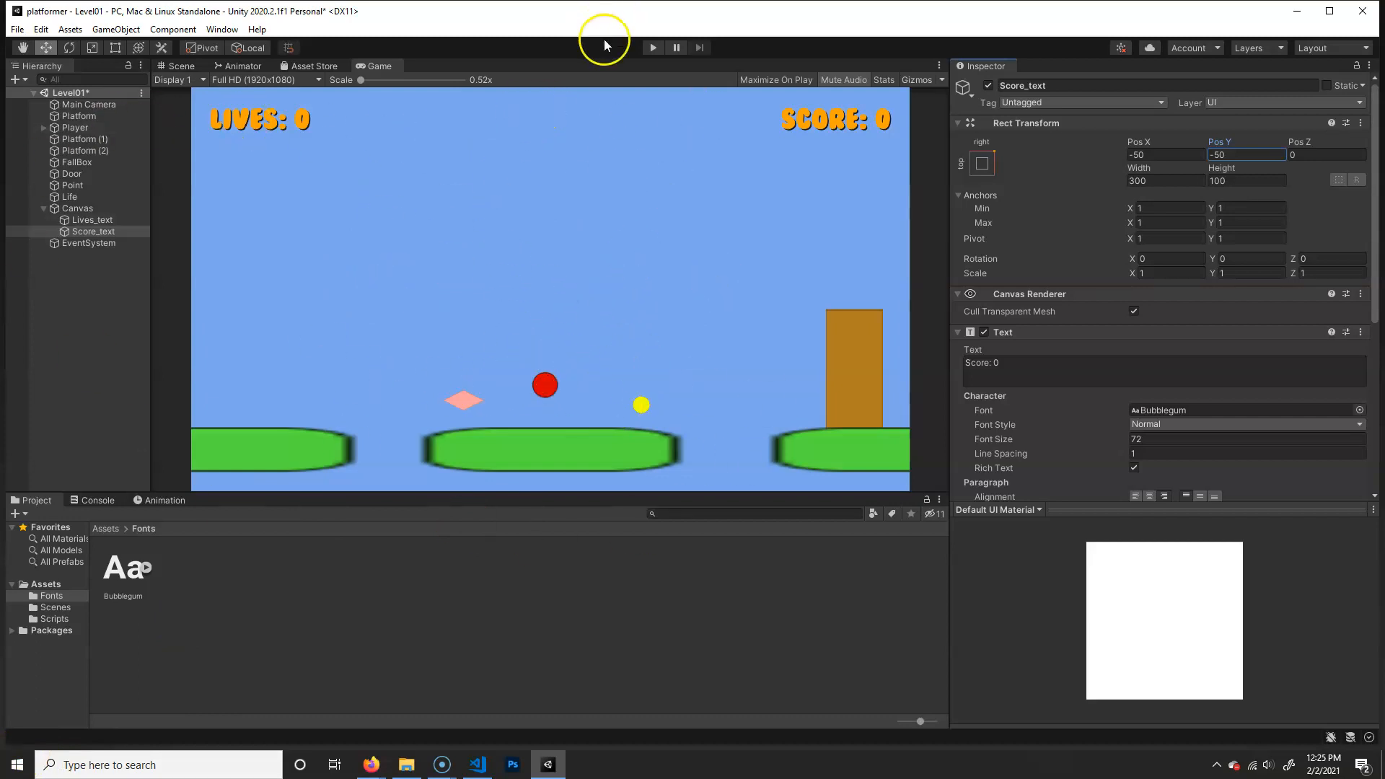
Play-test the level by moving and jumping with the player to check the lives and score texts, and stop play mode.
{"action": "left_click", "coordinate": [655, 46]}
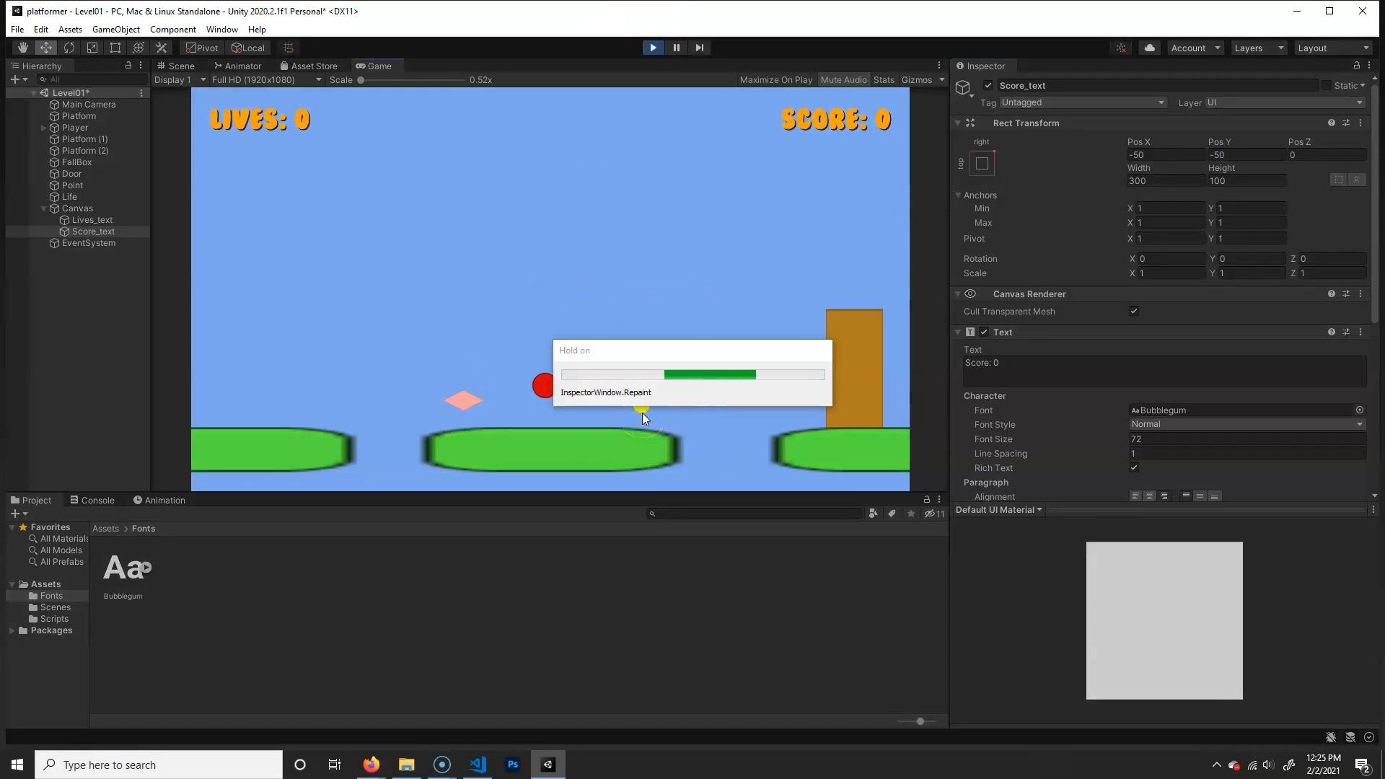
{"action": "left_click", "coordinate": [534, 394]}
{"action": "key", "text": "Right"}
{"action": "key", "text": "Left"}
{"action": "key", "text": "space"}
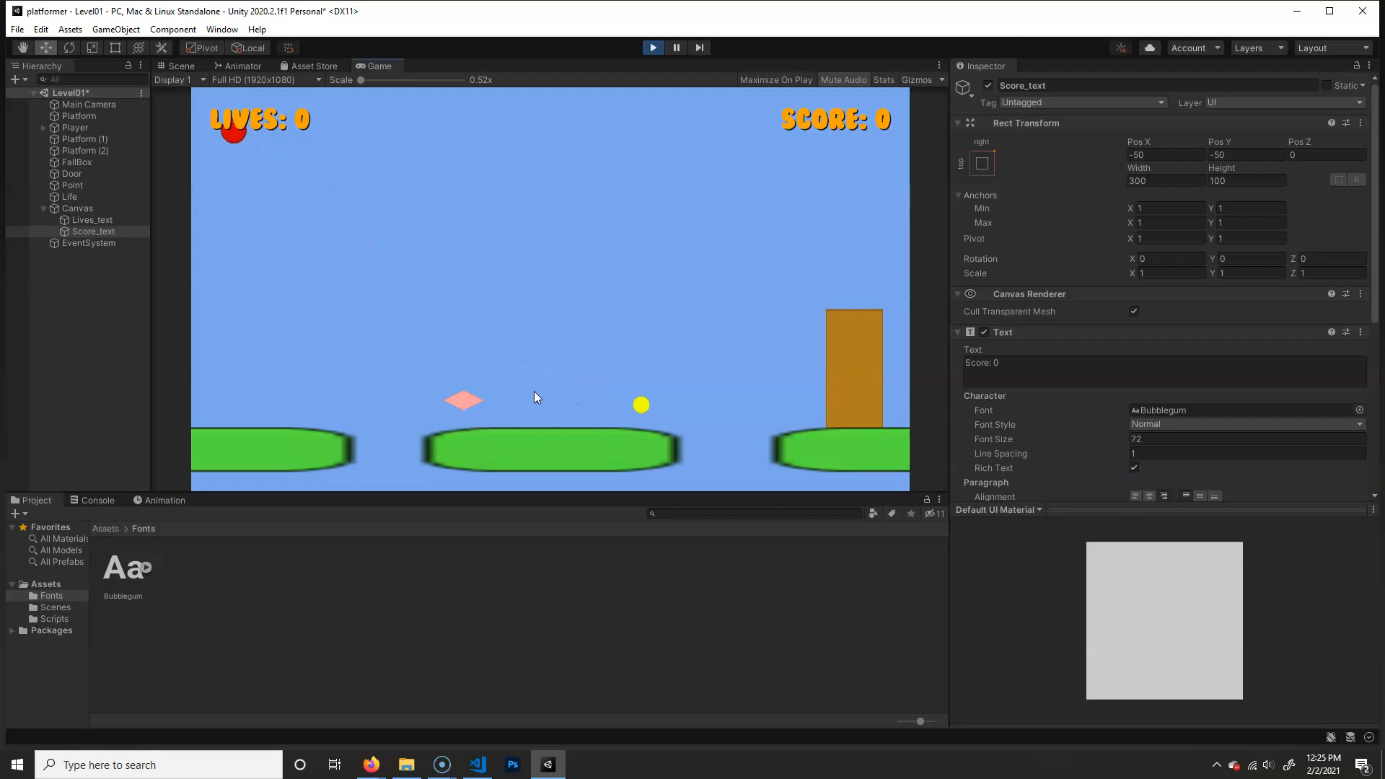
{"action": "left_click", "coordinate": [226, 424]}
{"action": "left_click", "coordinate": [606, 407]}
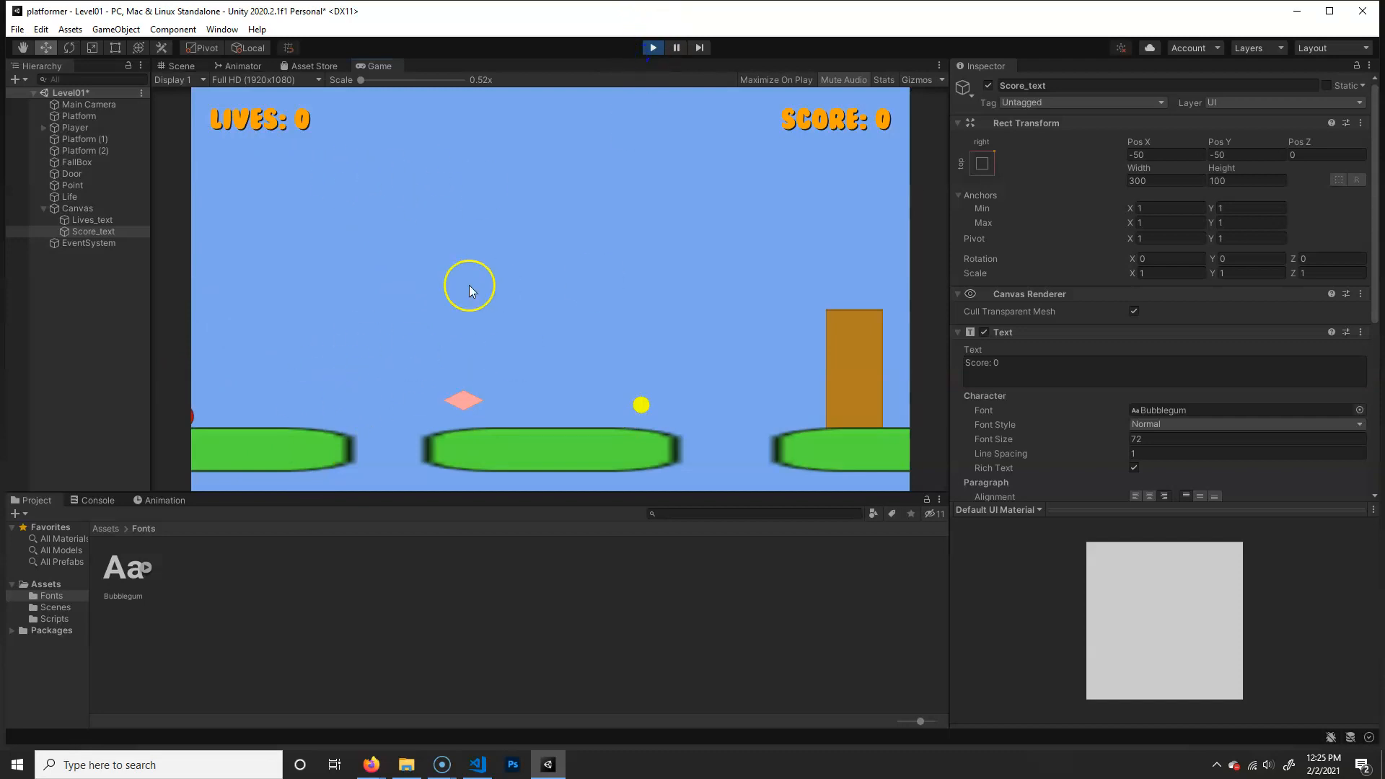
{"action": "left_click", "coordinate": [646, 54]}
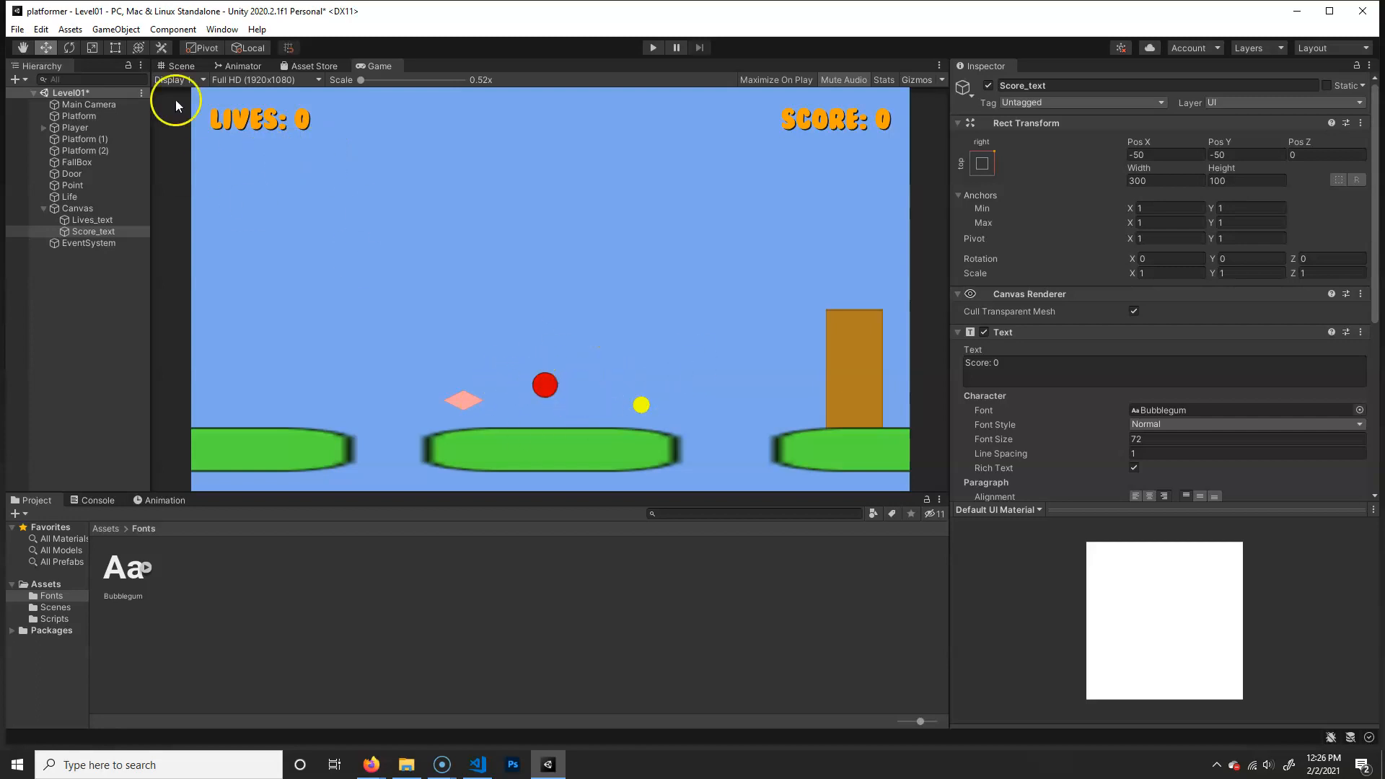
{"action": "left_click", "coordinate": [126, 30]}
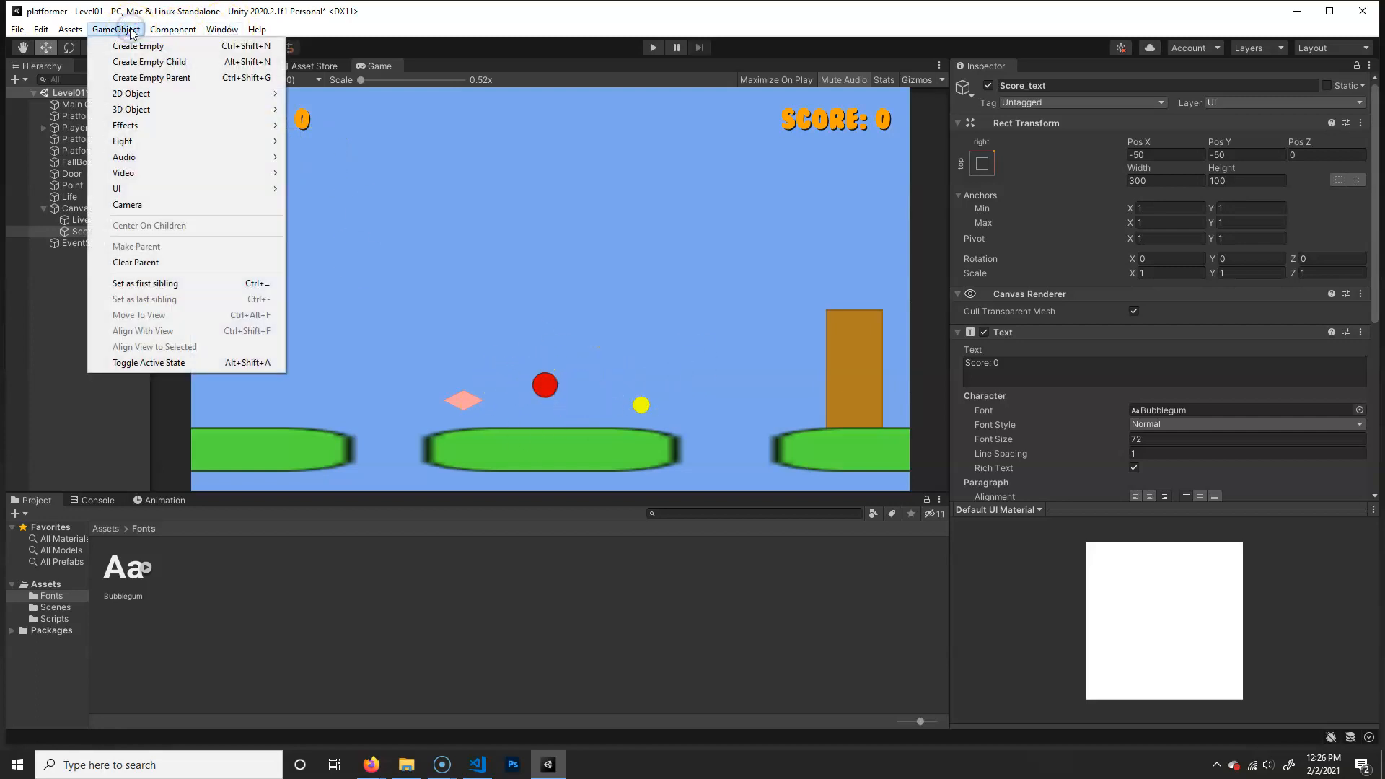
{"action": "mouse_move", "coordinate": [170, 34]}
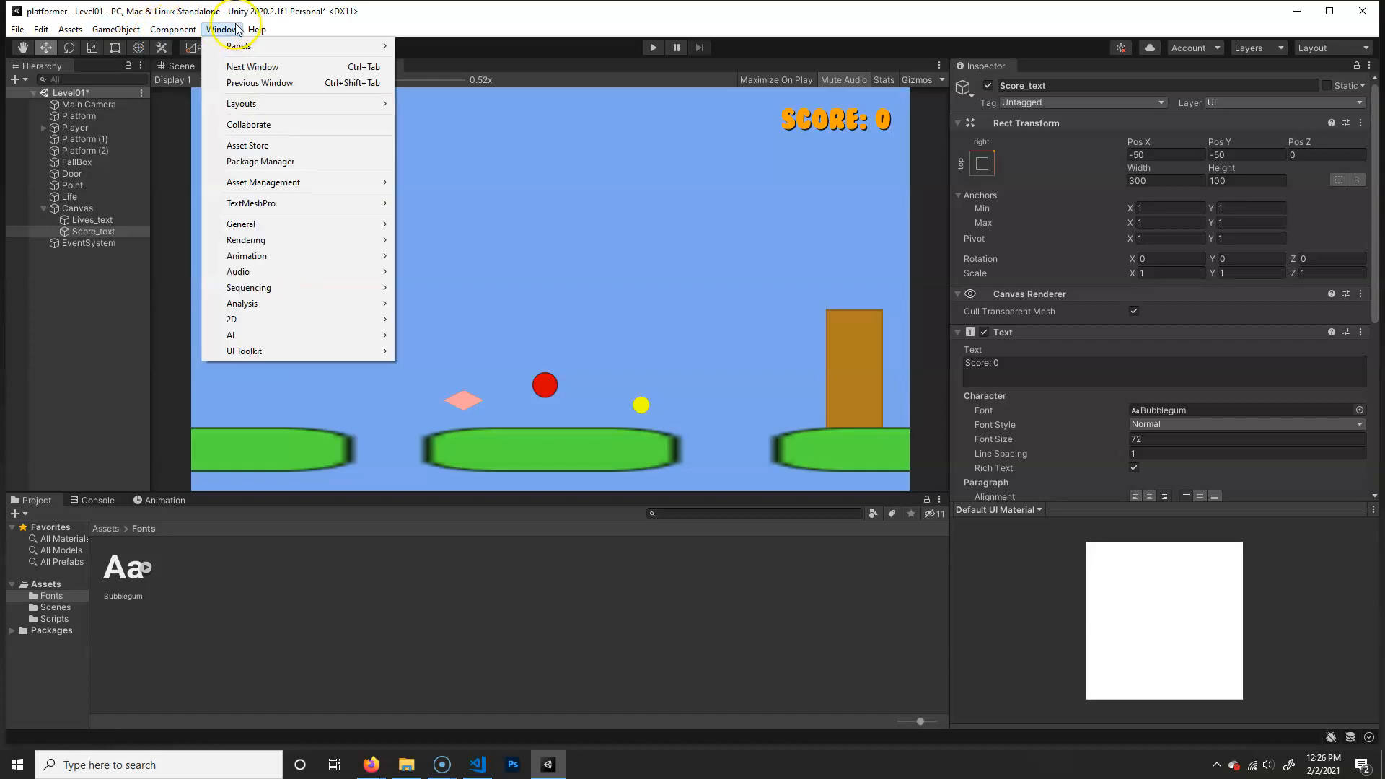
{"action": "mouse_move", "coordinate": [119, 30]}
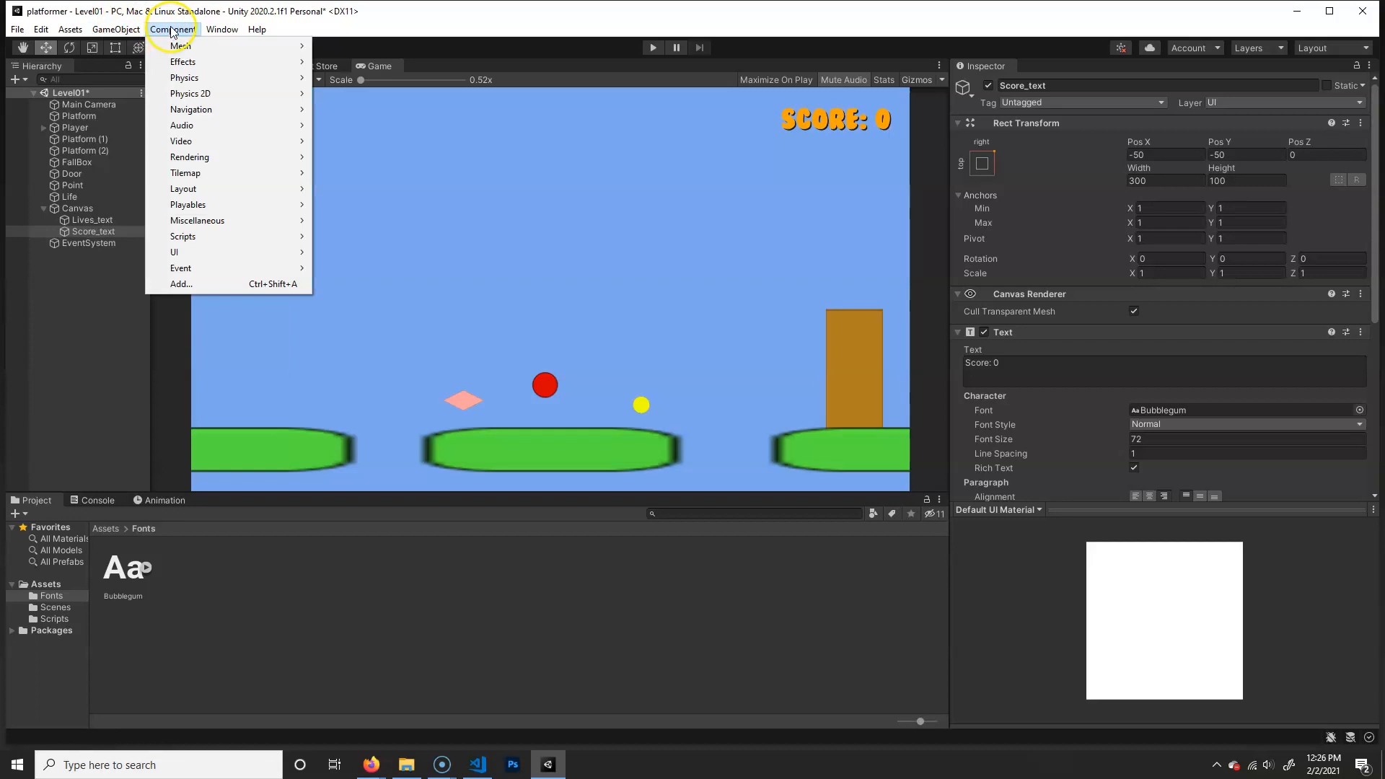
{"action": "mouse_move", "coordinate": [222, 35]}
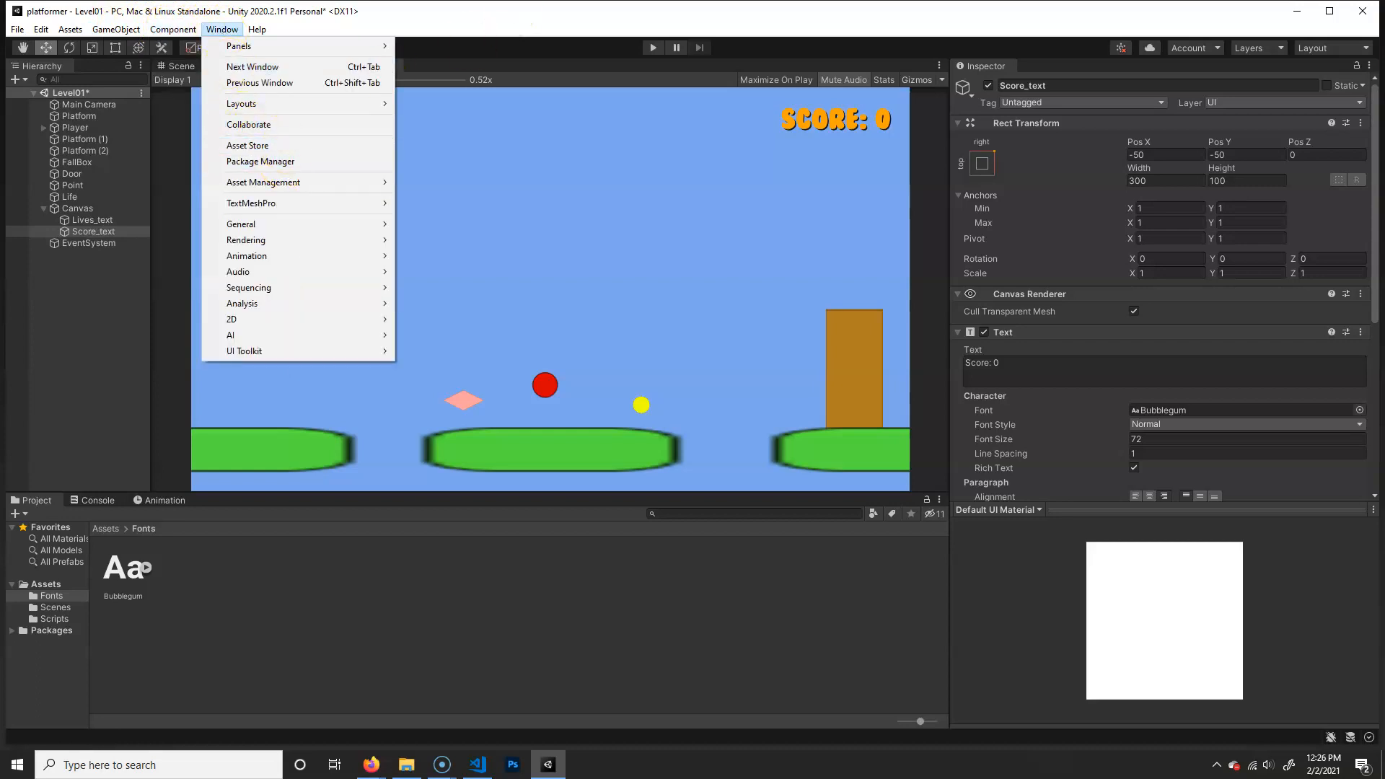
{"action": "left_click", "coordinate": [286, 163]}
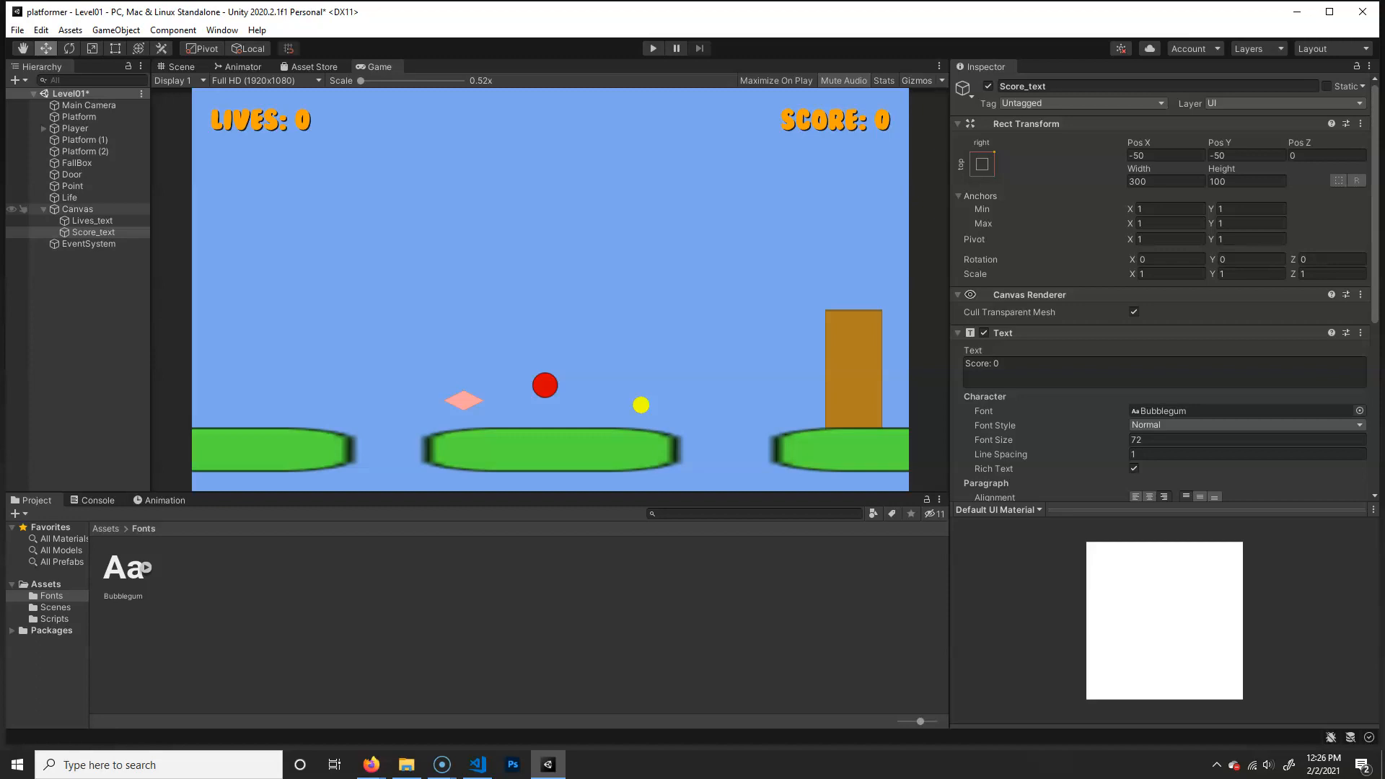
{"action": "left_click", "coordinate": [116, 30]}
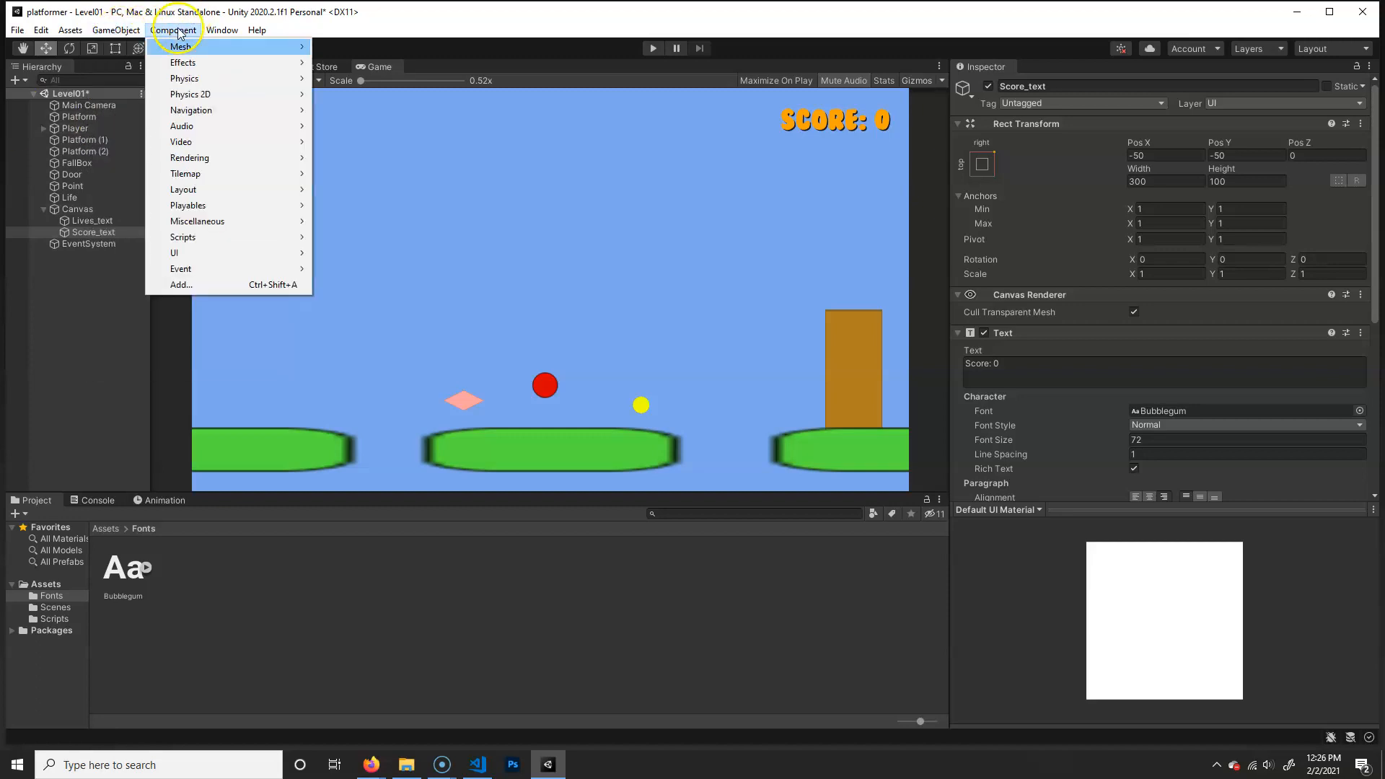
{"action": "mouse_move", "coordinate": [222, 174]}
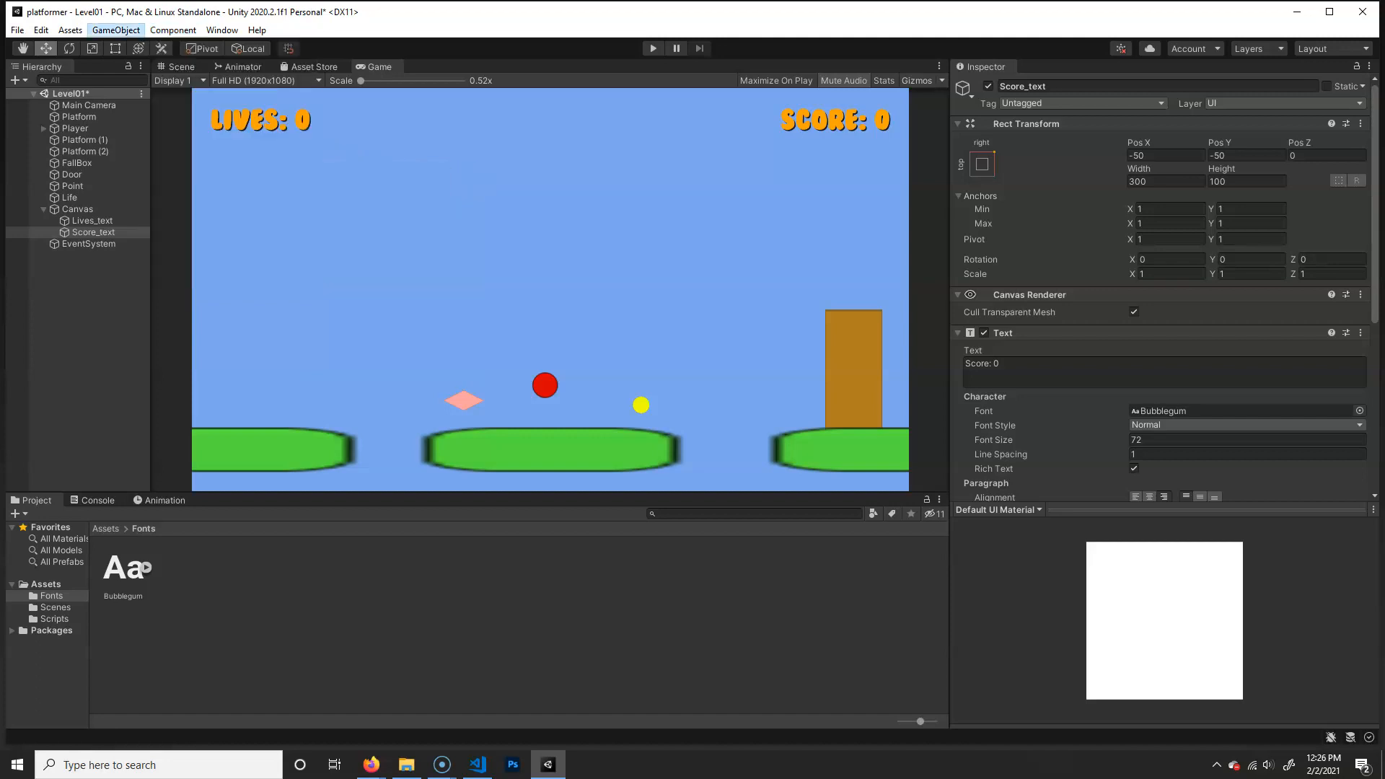
{"action": "mouse_move", "coordinate": [117, 29]}
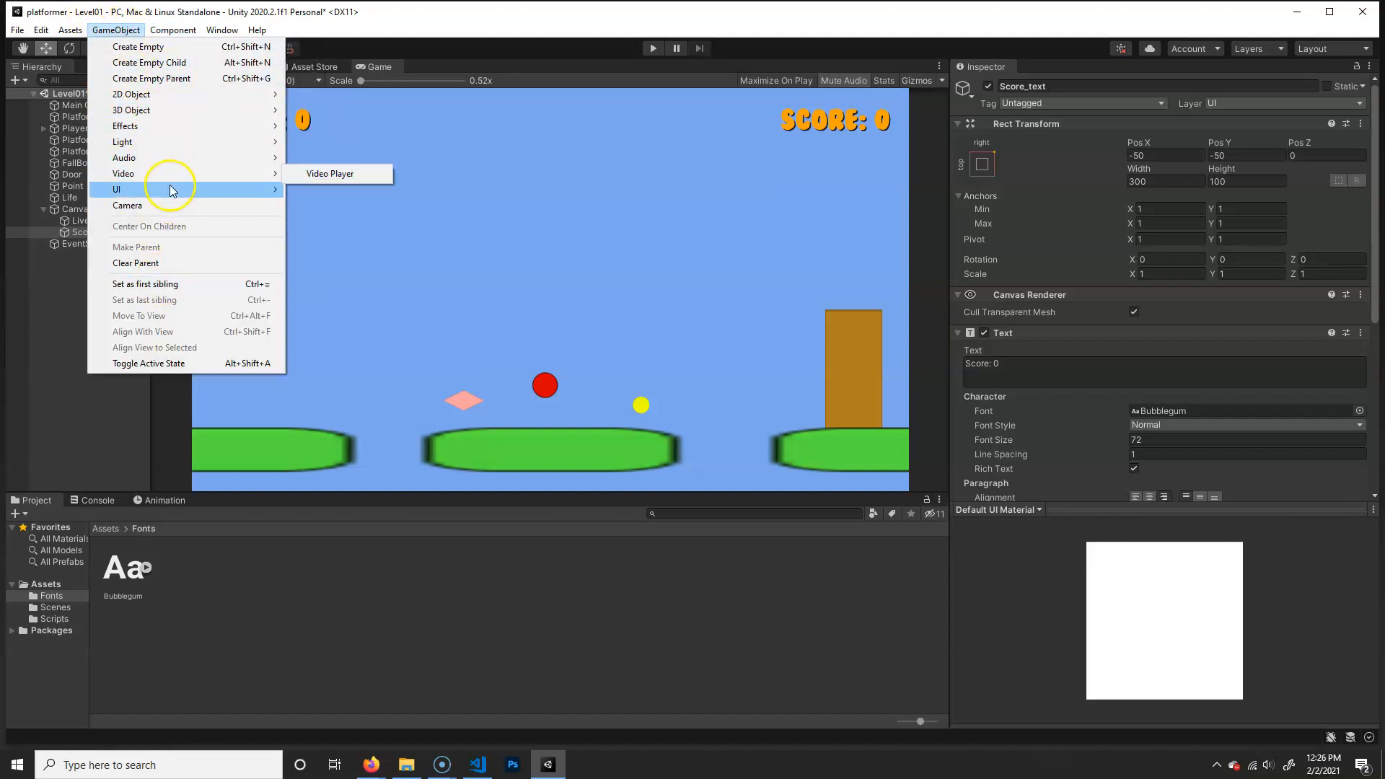
{"action": "mouse_move", "coordinate": [173, 30]}
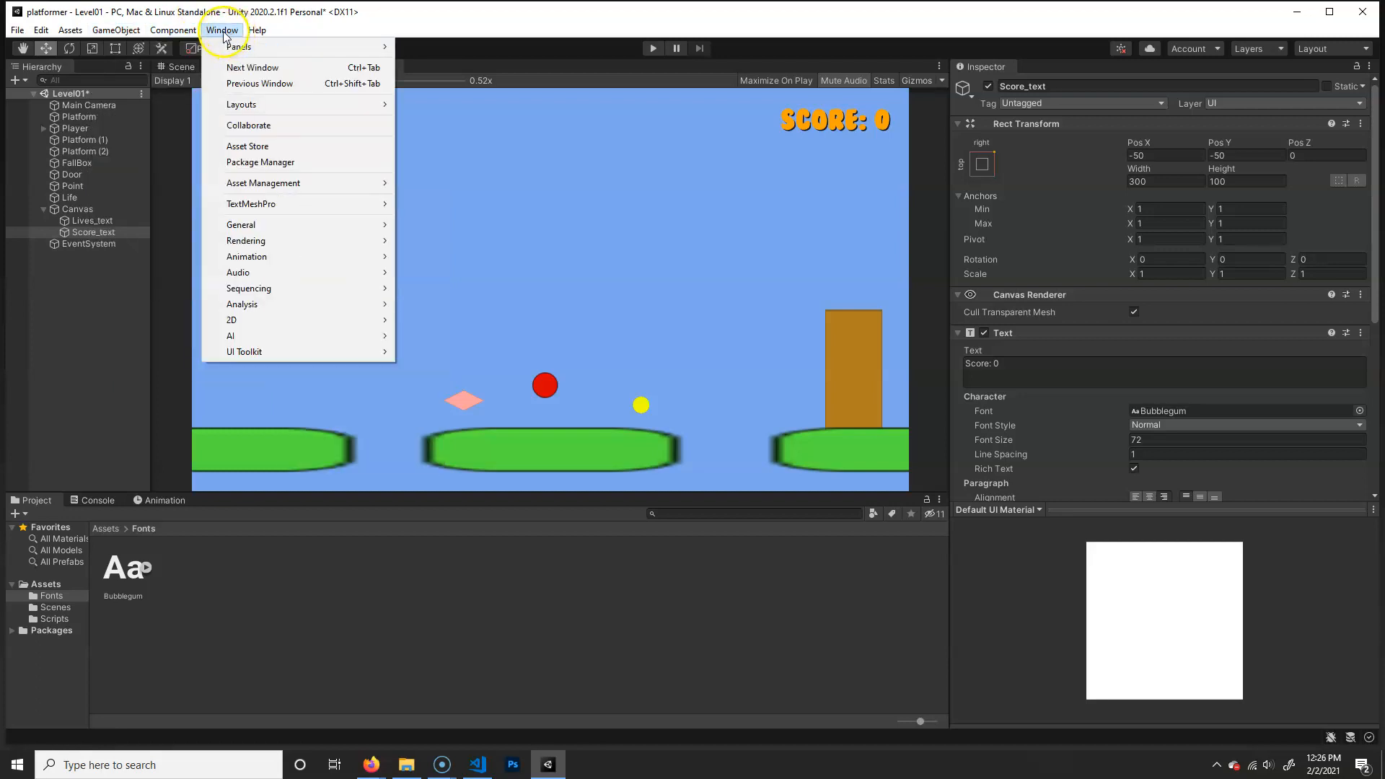
Open the Package Manager and browse the packages of the Unity Registry.
{"action": "left_click", "coordinate": [298, 164]}
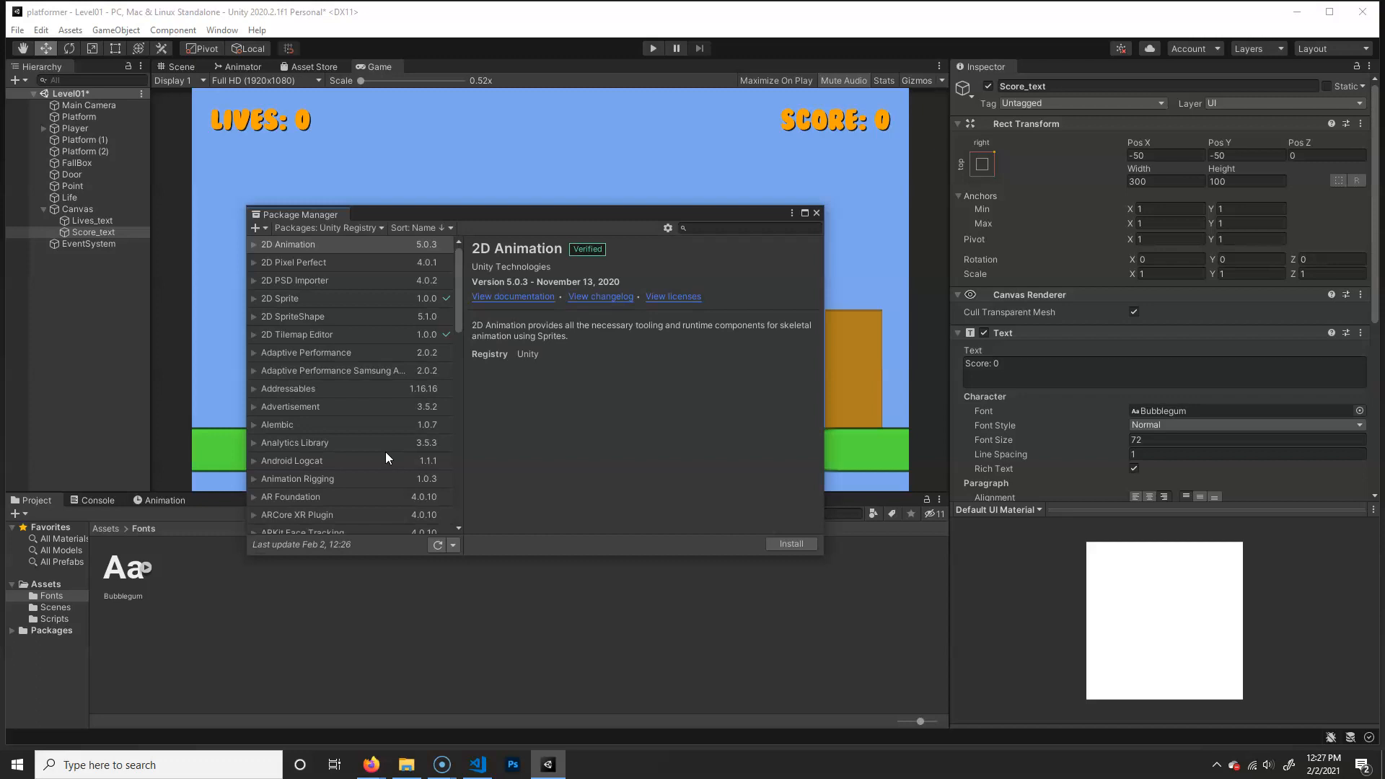
{"action": "scroll", "coordinate": [387, 460], "scroll_direction": "down", "scroll_amount": 3}
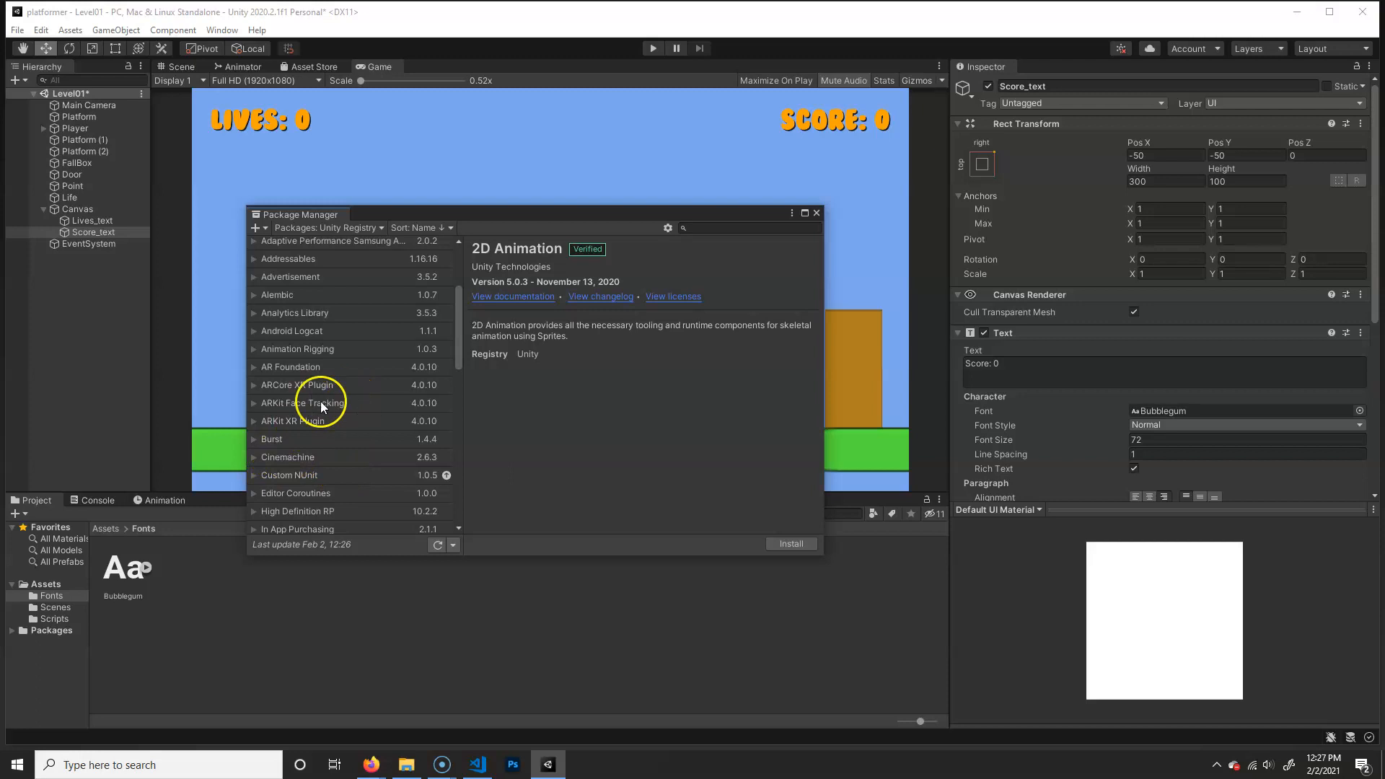
{"action": "scroll", "coordinate": [320, 401], "scroll_direction": "up", "scroll_amount": 3}
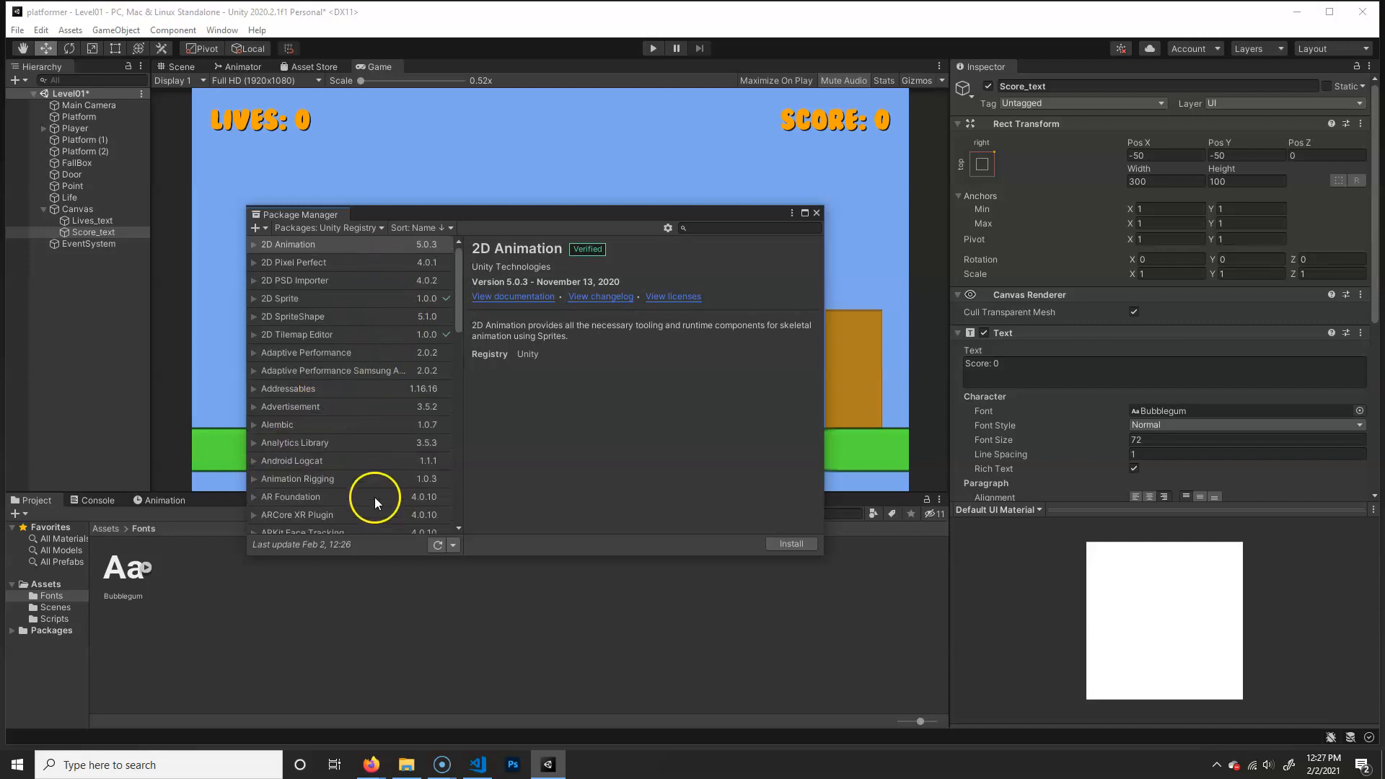
{"action": "scroll", "coordinate": [375, 496], "scroll_direction": "down", "scroll_amount": 3}
{"action": "scroll", "coordinate": [292, 462], "scroll_direction": "up", "scroll_amount": 3}
{"action": "left_click", "coordinate": [366, 228]}
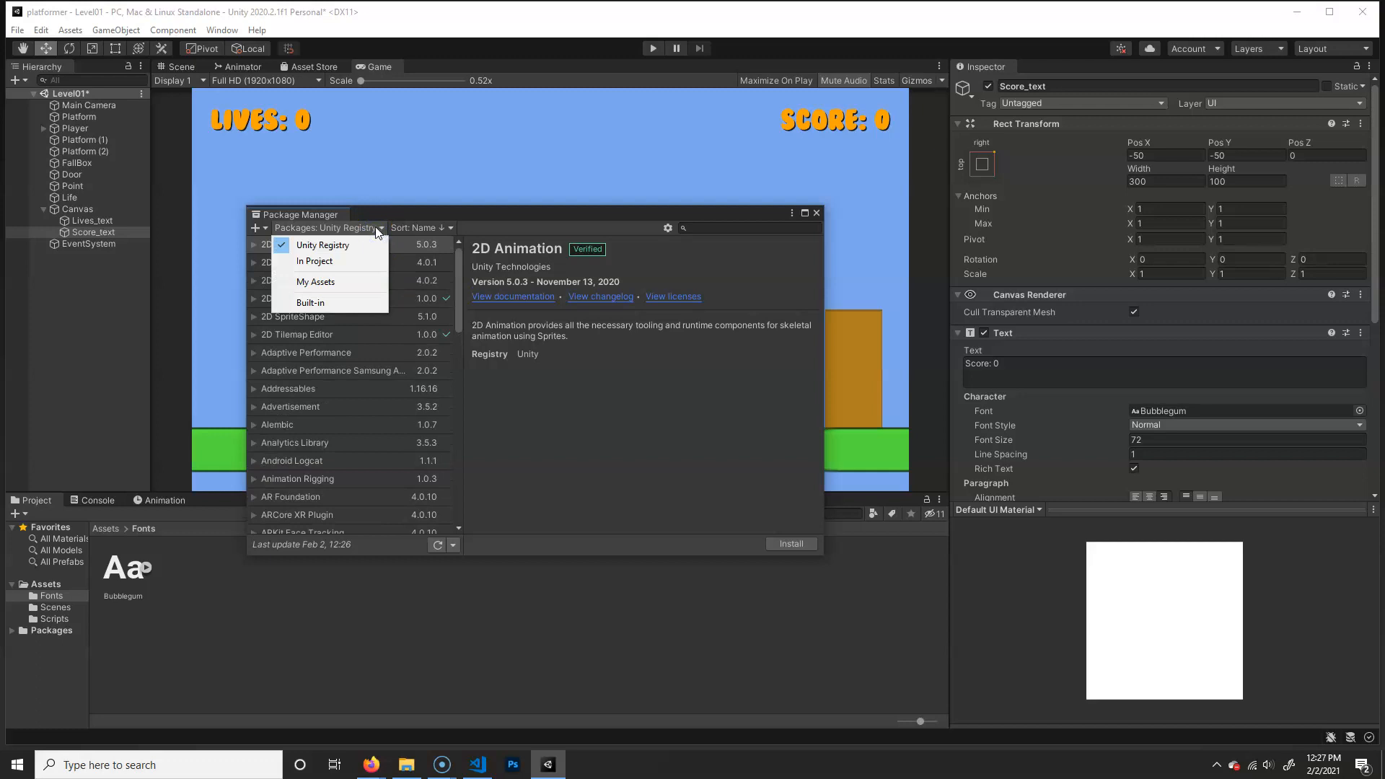
{"action": "left_click", "coordinate": [325, 265]}
{"action": "left_click", "coordinate": [371, 228]}
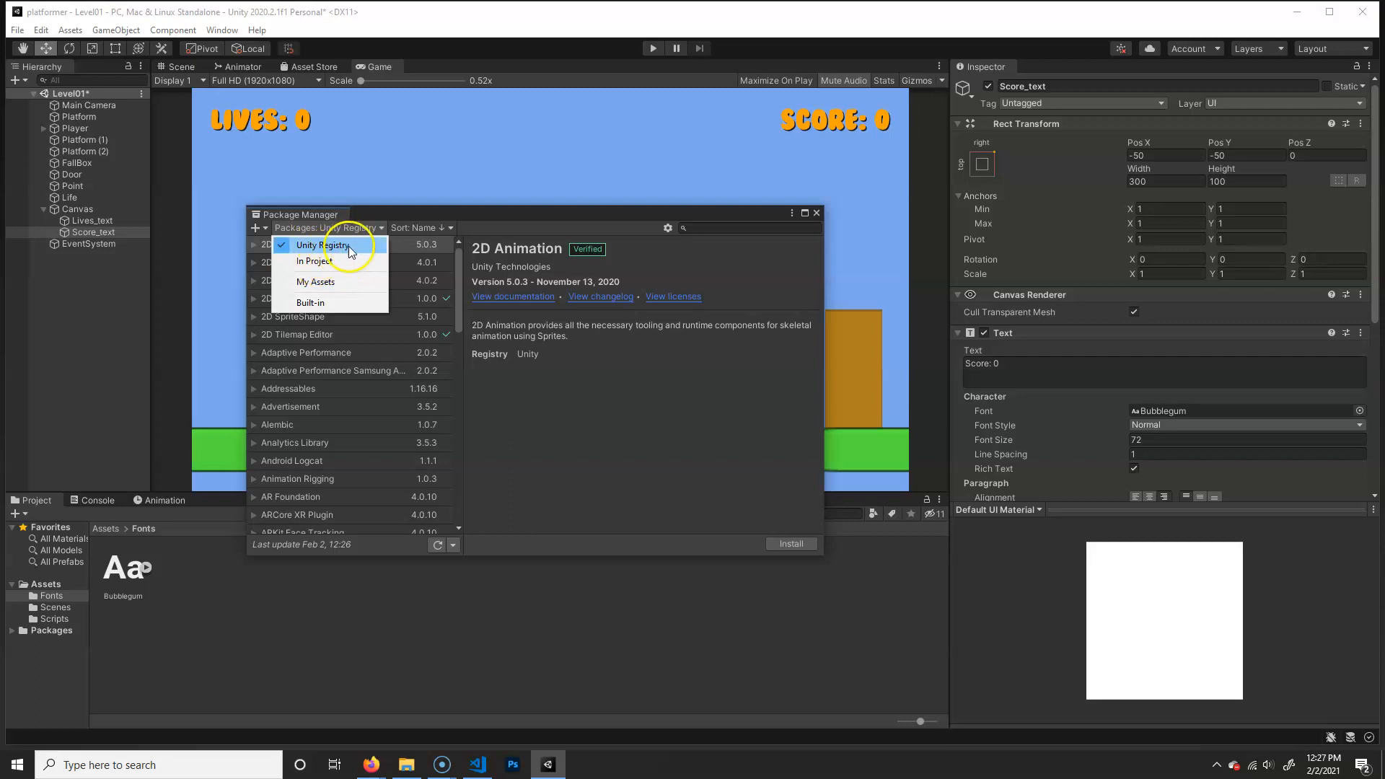
{"action": "left_click", "coordinate": [420, 216]}
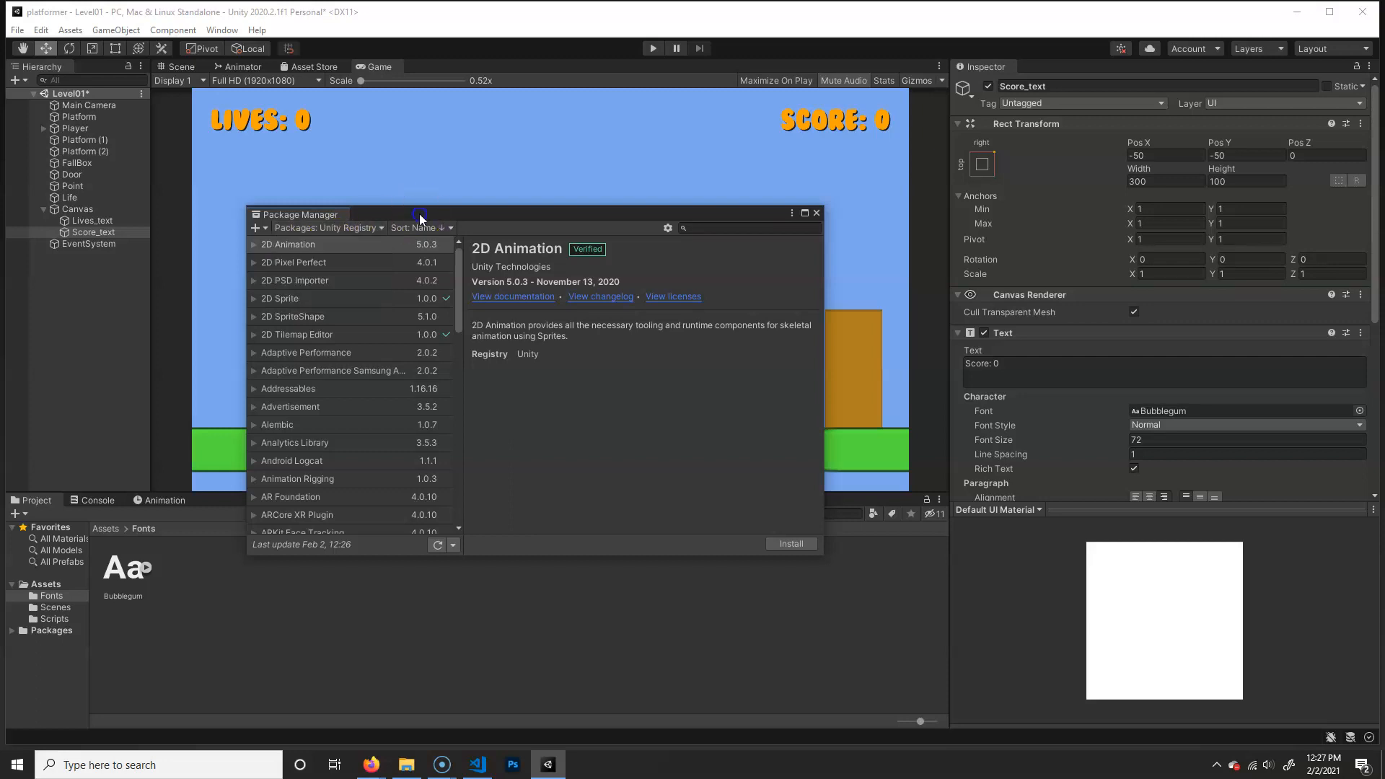
Find and install Cinemachine version 2.6.3 from the Unity Registry, and close the Package Manager.
{"action": "scroll", "coordinate": [404, 375], "scroll_direction": "down", "scroll_amount": 10}
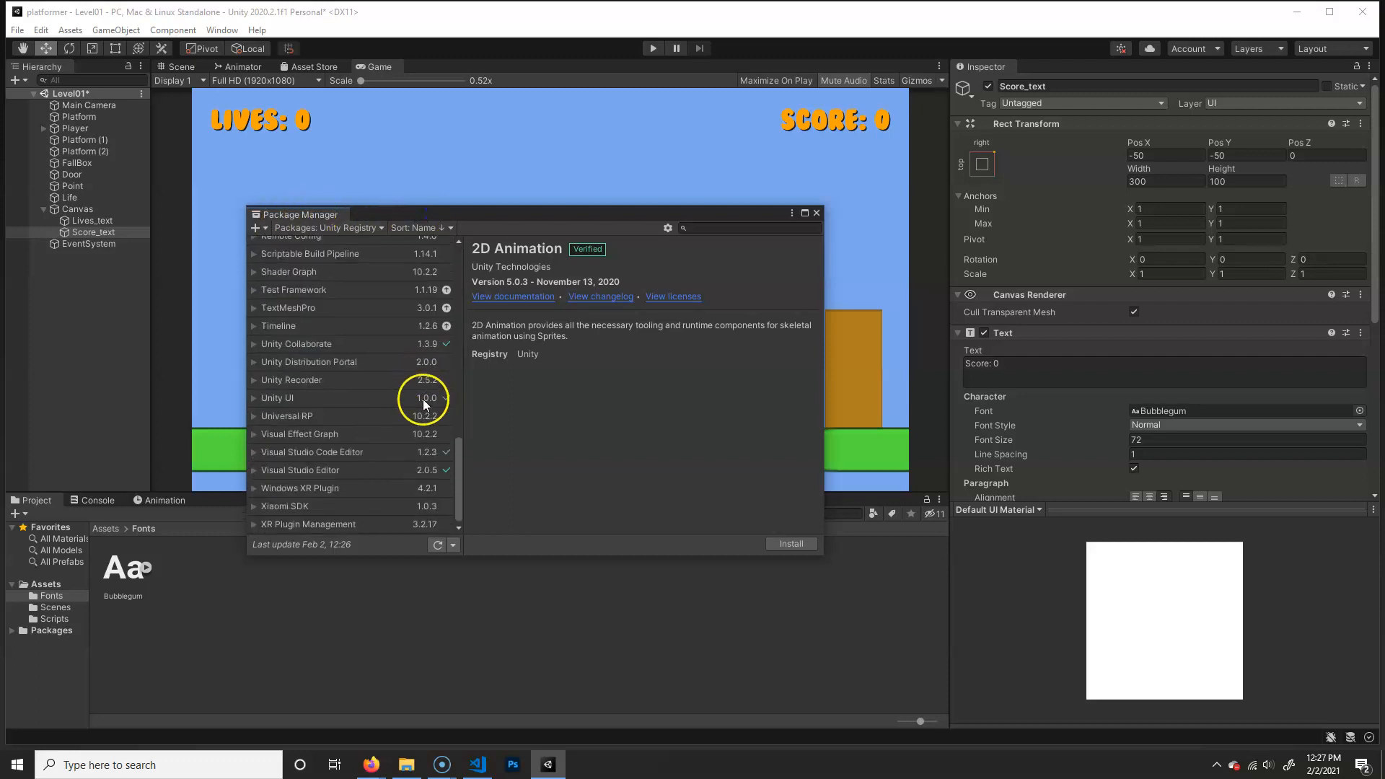
{"action": "scroll", "coordinate": [415, 354], "scroll_direction": "up", "scroll_amount": 10}
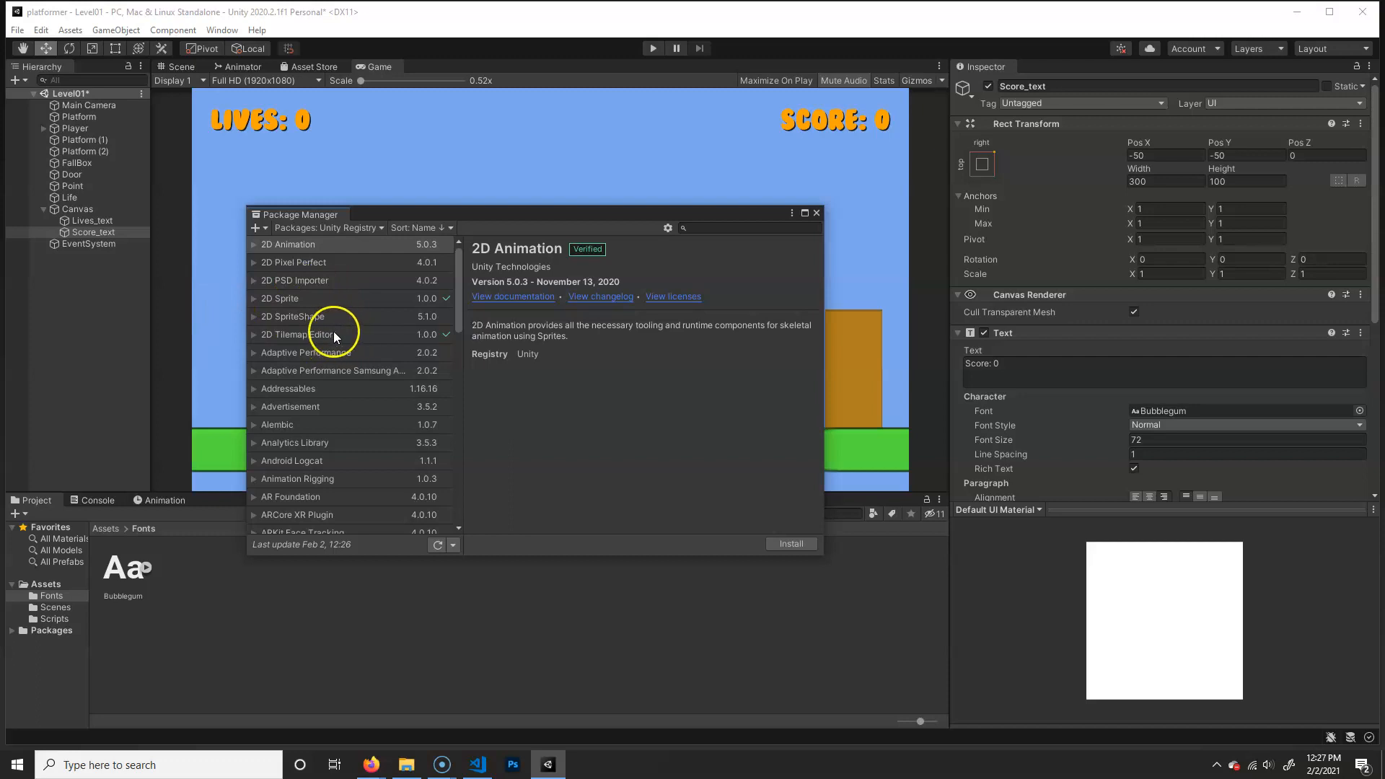
{"action": "scroll", "coordinate": [404, 368], "scroll_direction": "down", "scroll_amount": 5}
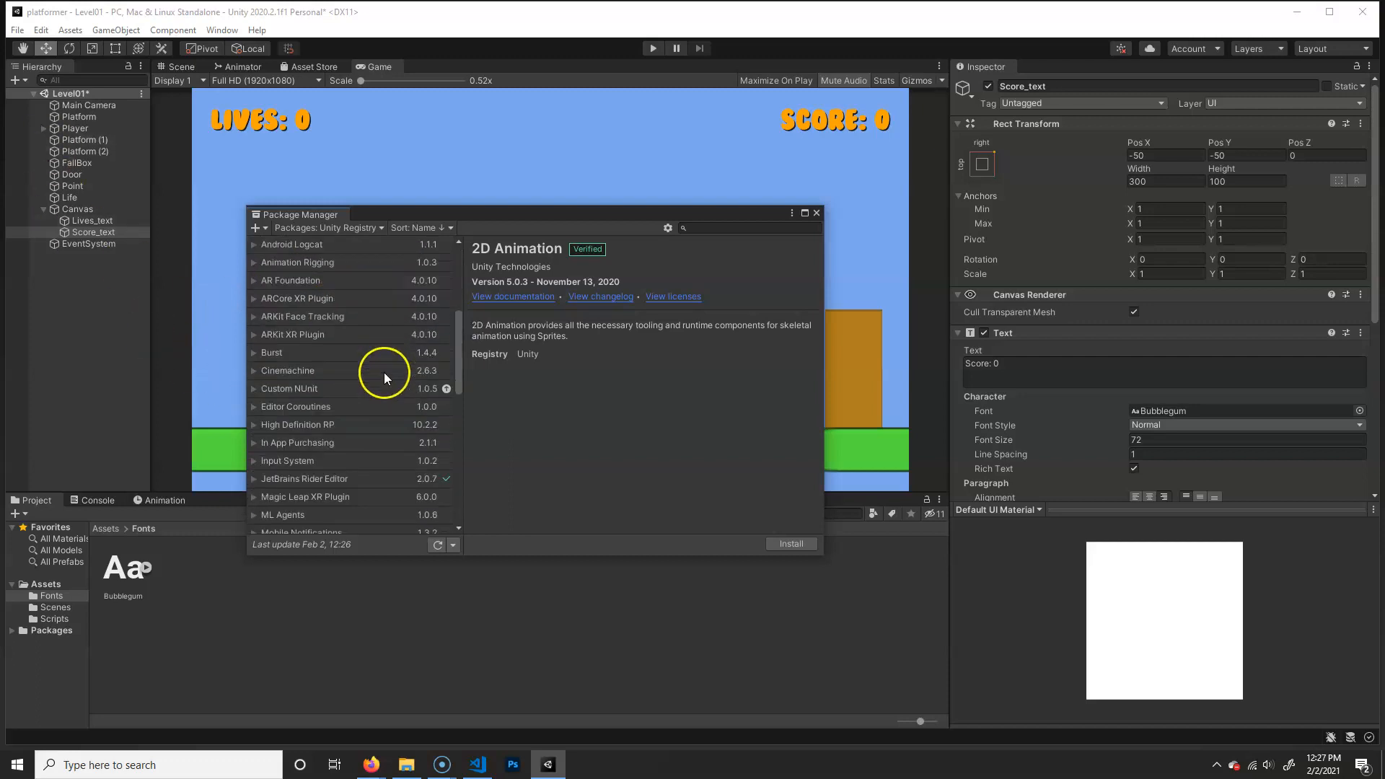
{"action": "scroll", "coordinate": [393, 379], "scroll_direction": "up", "scroll_amount": 5}
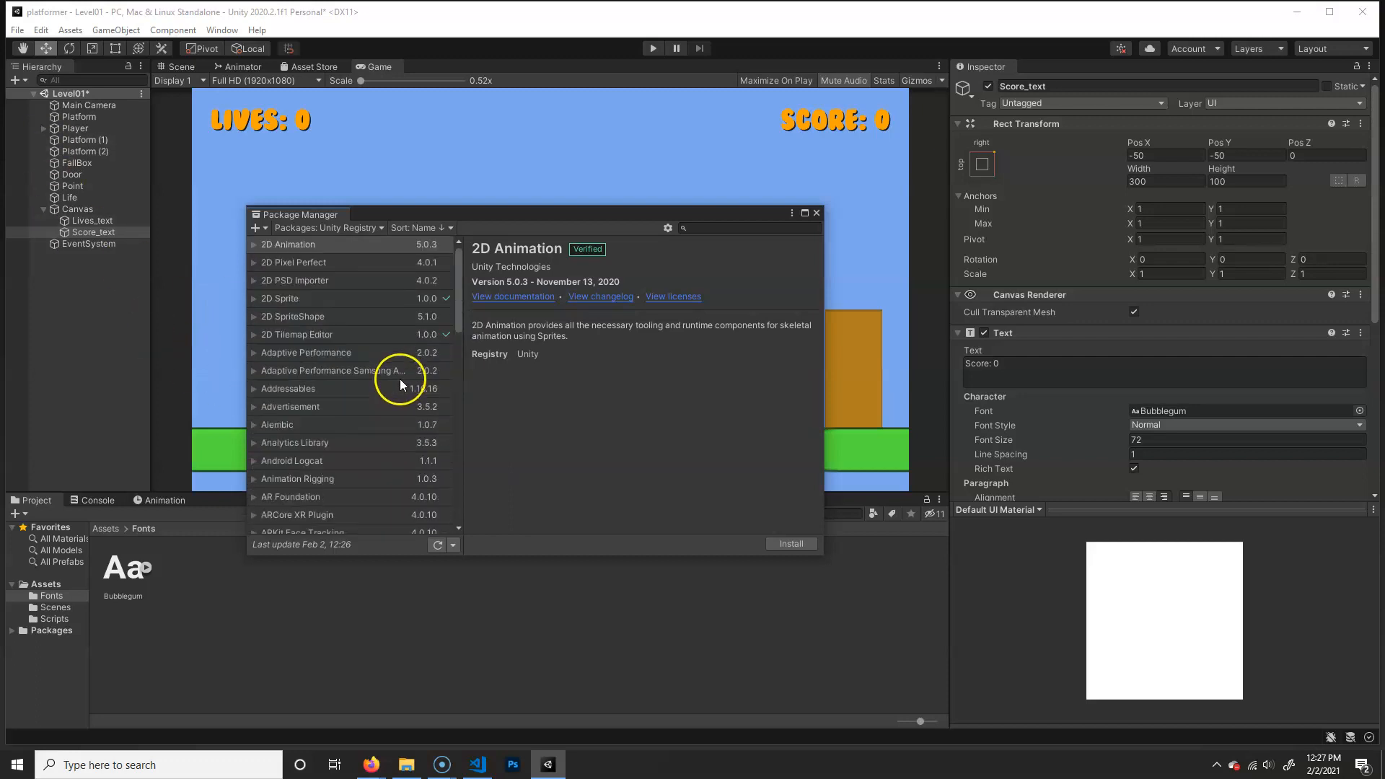
{"action": "left_click", "coordinate": [253, 245]}
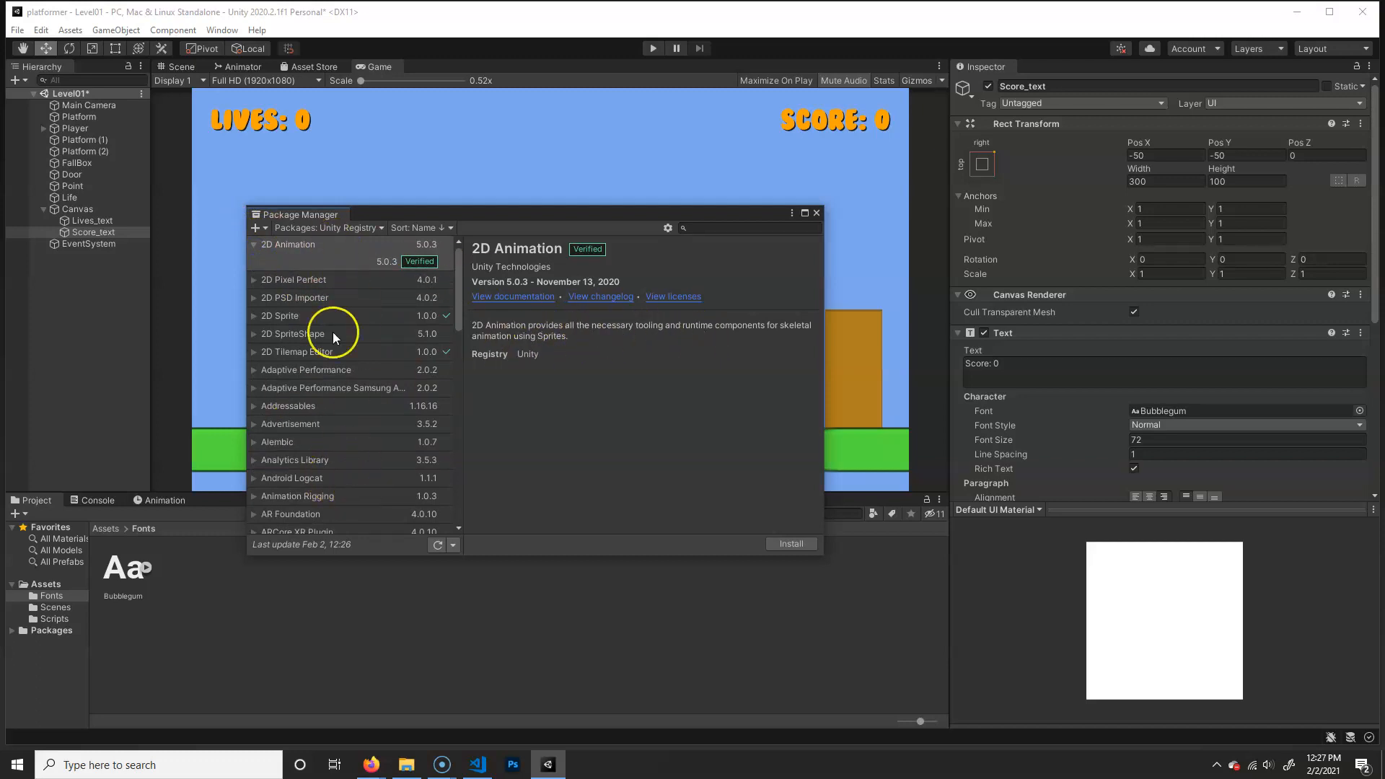
{"action": "scroll", "coordinate": [351, 439], "scroll_direction": "down", "scroll_amount": 4}
{"action": "scroll", "coordinate": [343, 372], "scroll_direction": "up", "scroll_amount": 3}
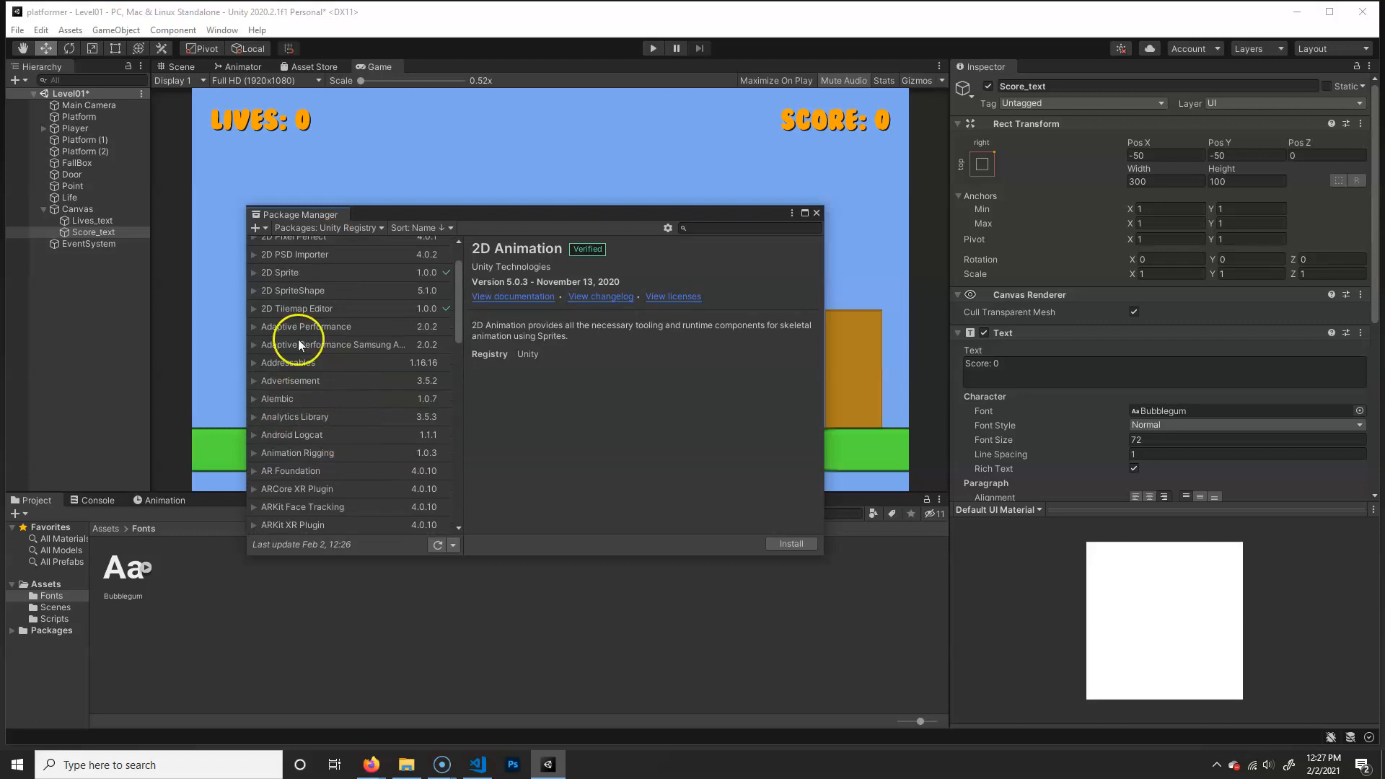
{"action": "scroll", "coordinate": [350, 404], "scroll_direction": "down", "scroll_amount": 3}
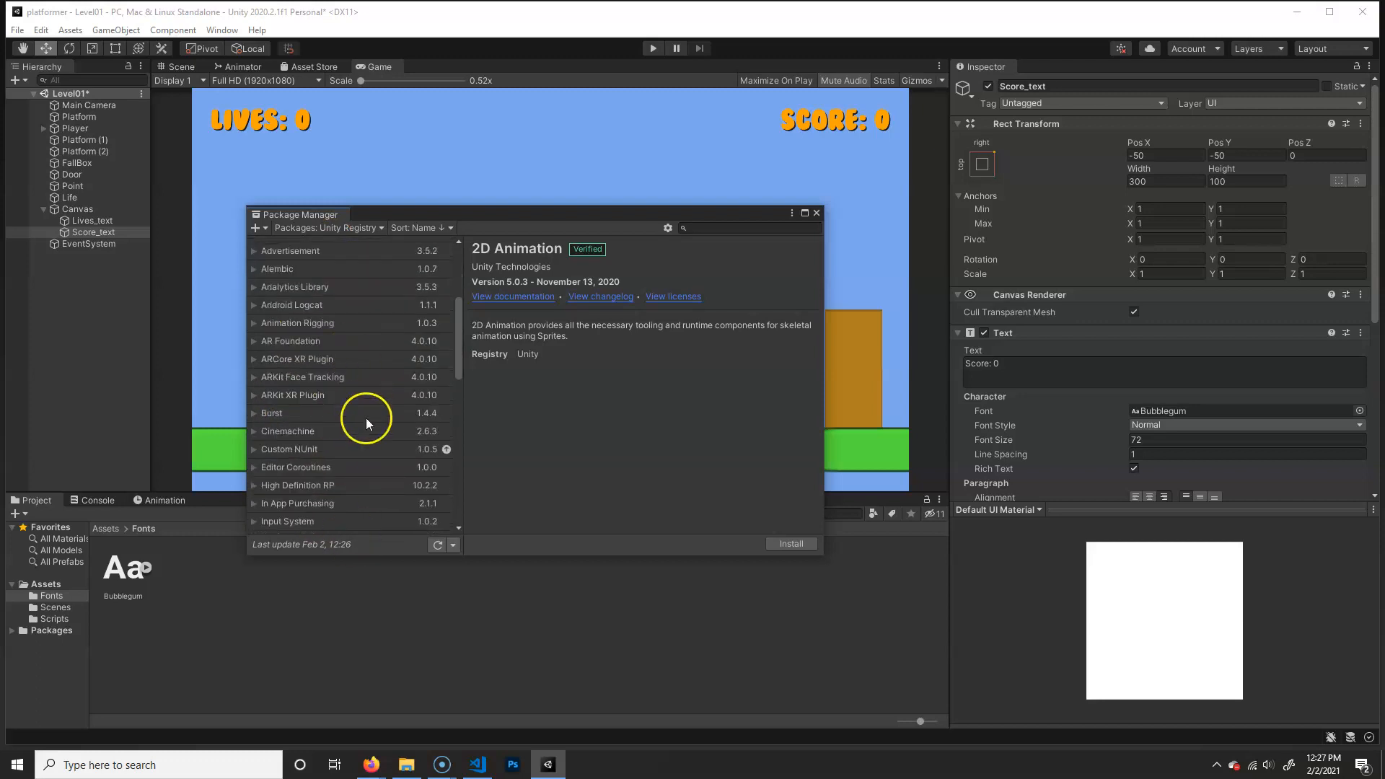
{"action": "left_click", "coordinate": [258, 431]}
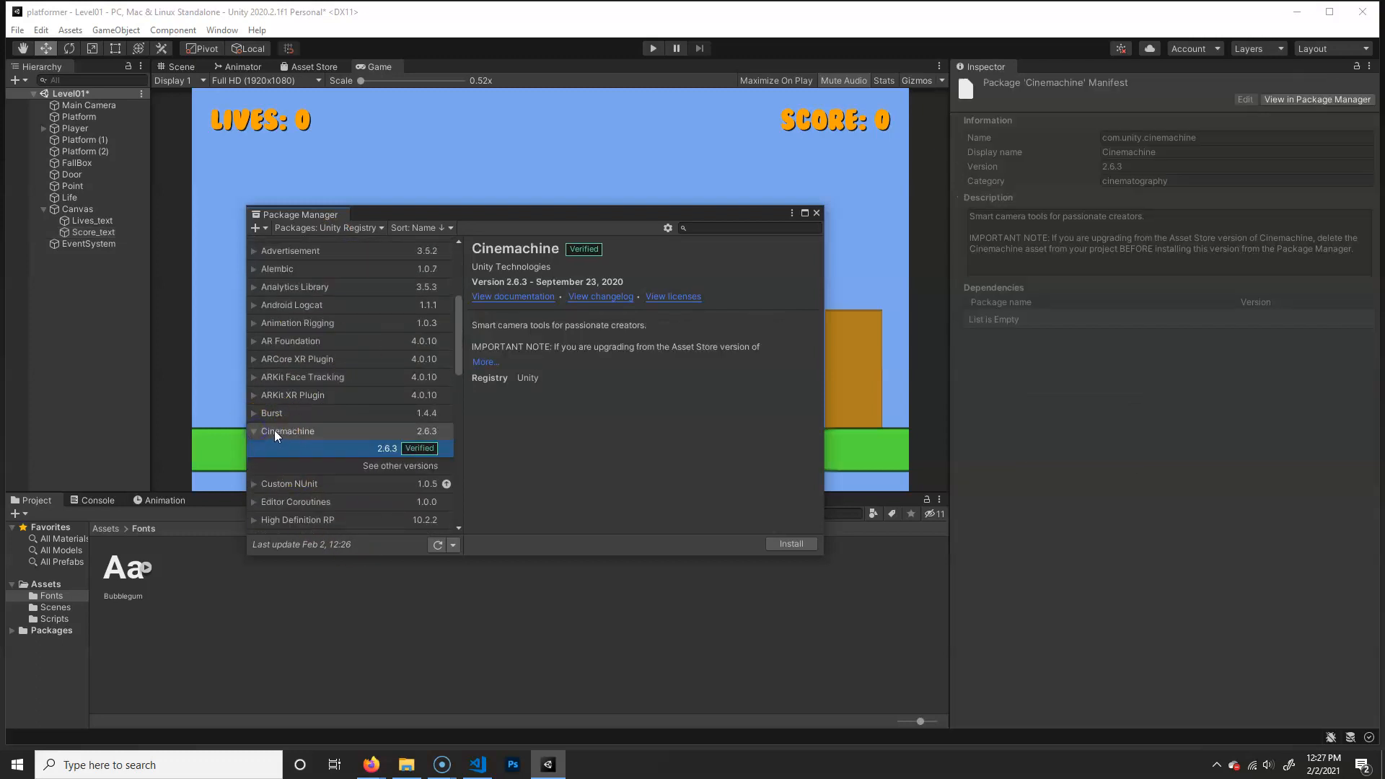
{"action": "left_click", "coordinate": [788, 545]}
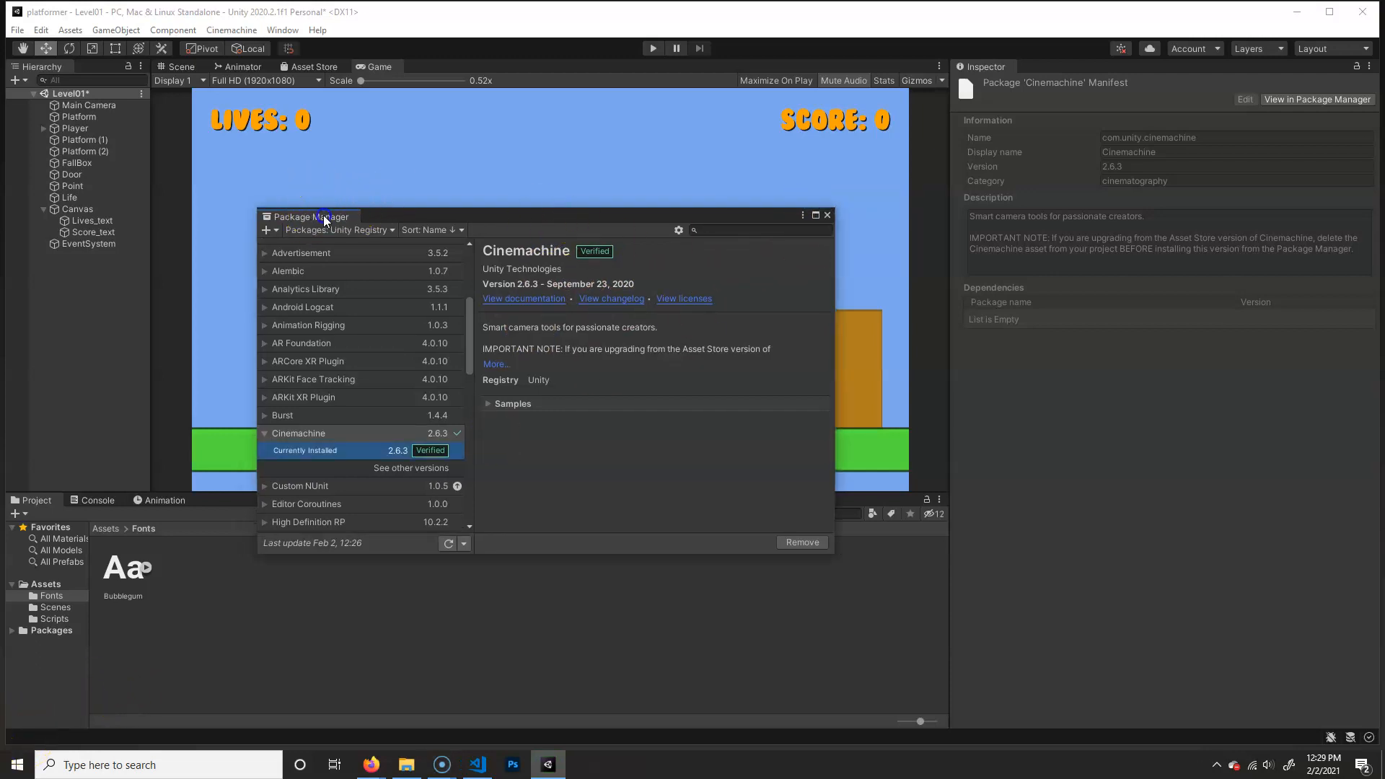
{"action": "left_click_drag", "start_coordinate": [396, 215], "coordinate": [413, 202]}
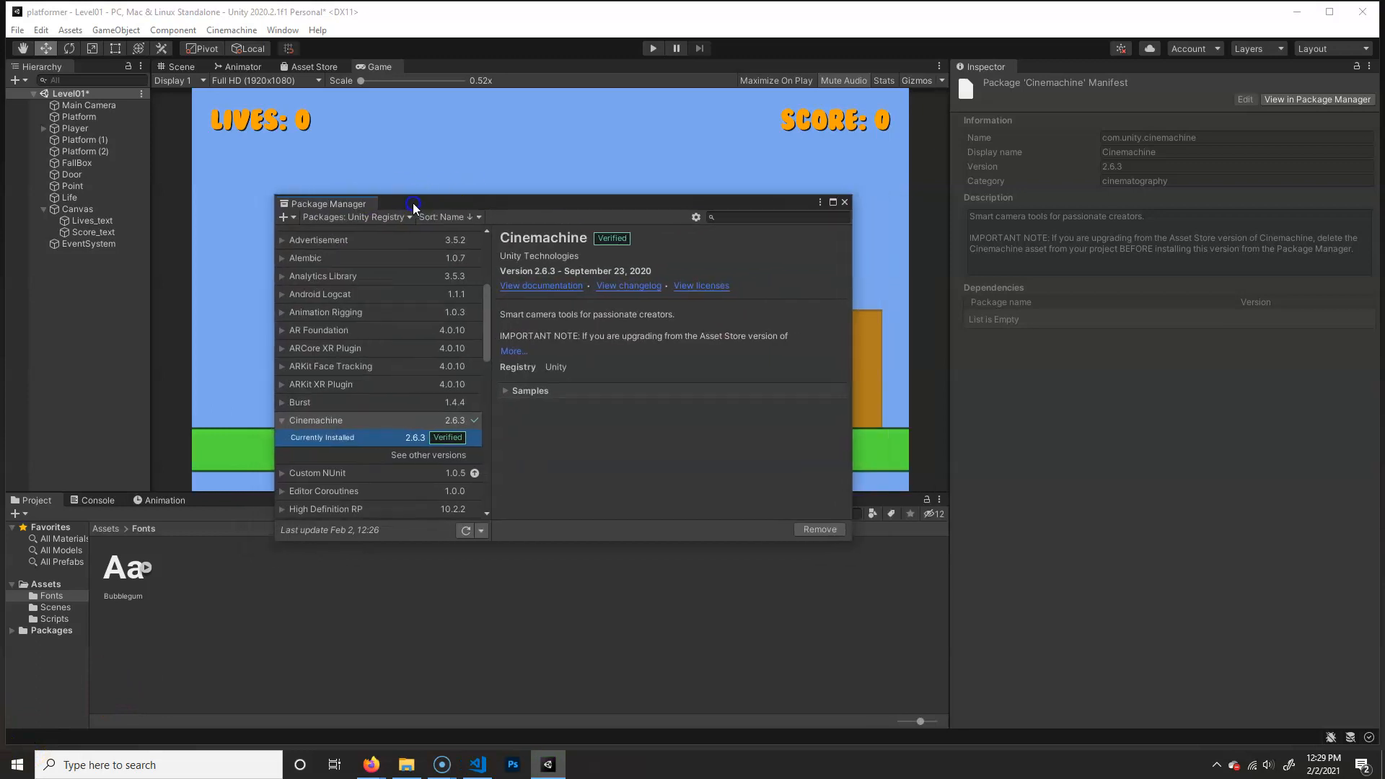
{"action": "left_click", "coordinate": [844, 202]}
Create a Cinemachine 2D camera in the level and assign the Player as its Follow target.
{"action": "left_click", "coordinate": [173, 31]}
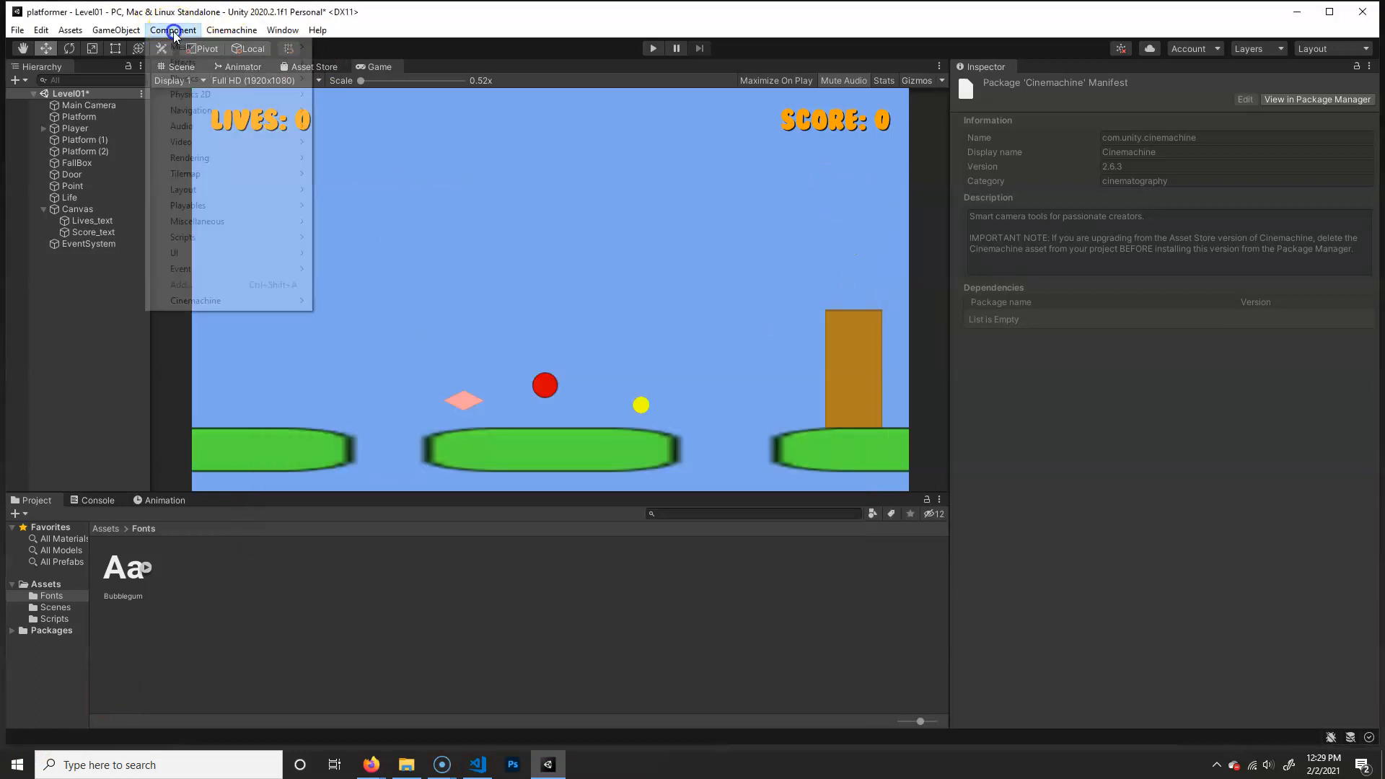
{"action": "left_click", "coordinate": [117, 30]}
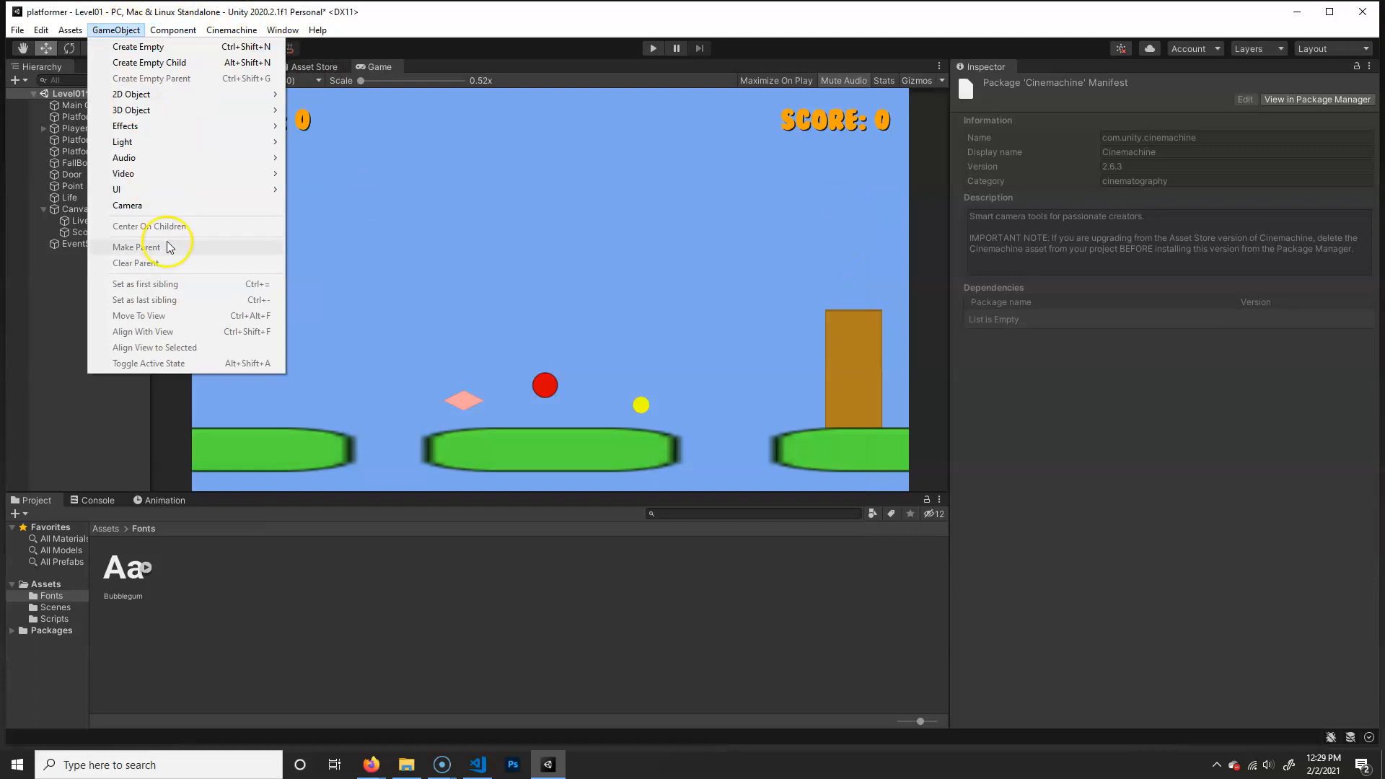
{"action": "left_click", "coordinate": [153, 31]}
{"action": "mouse_move", "coordinate": [231, 30]}
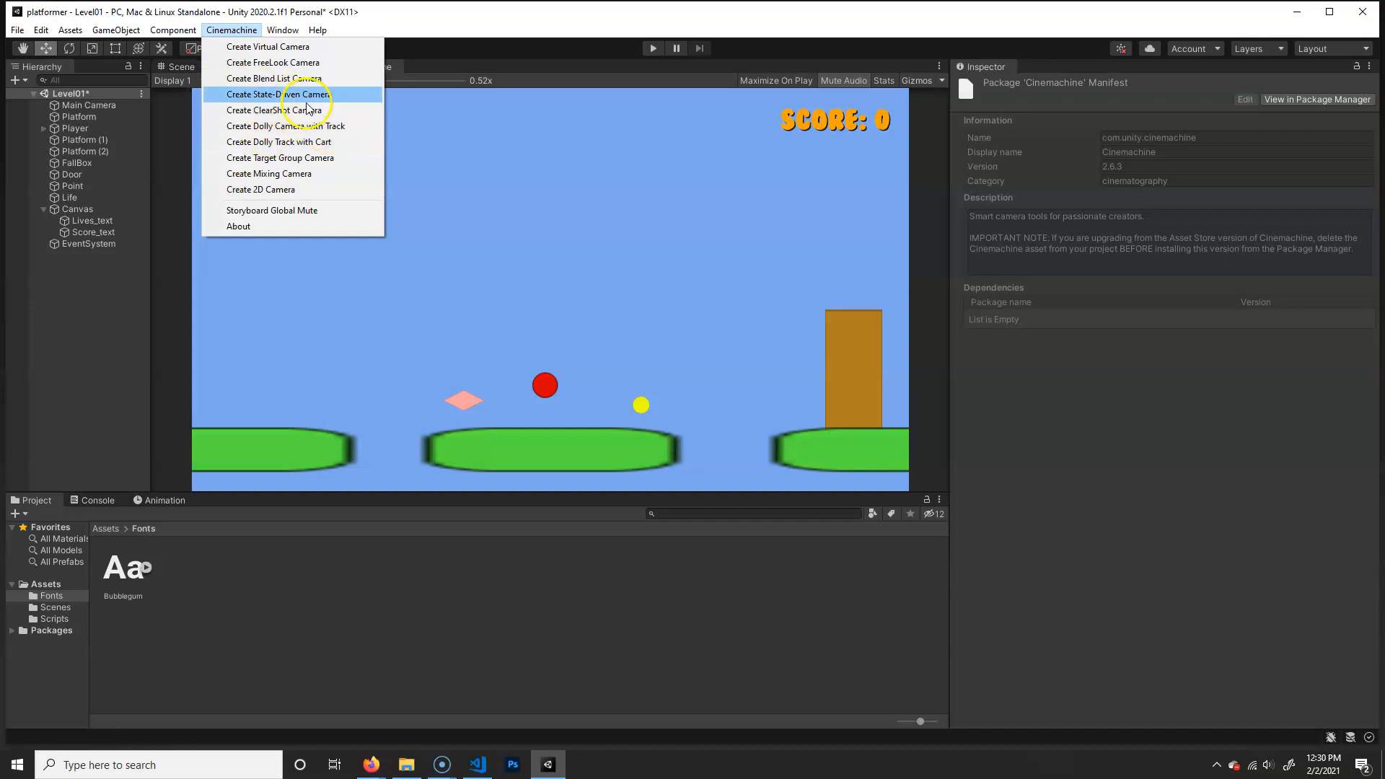
{"action": "left_click", "coordinate": [294, 144]}
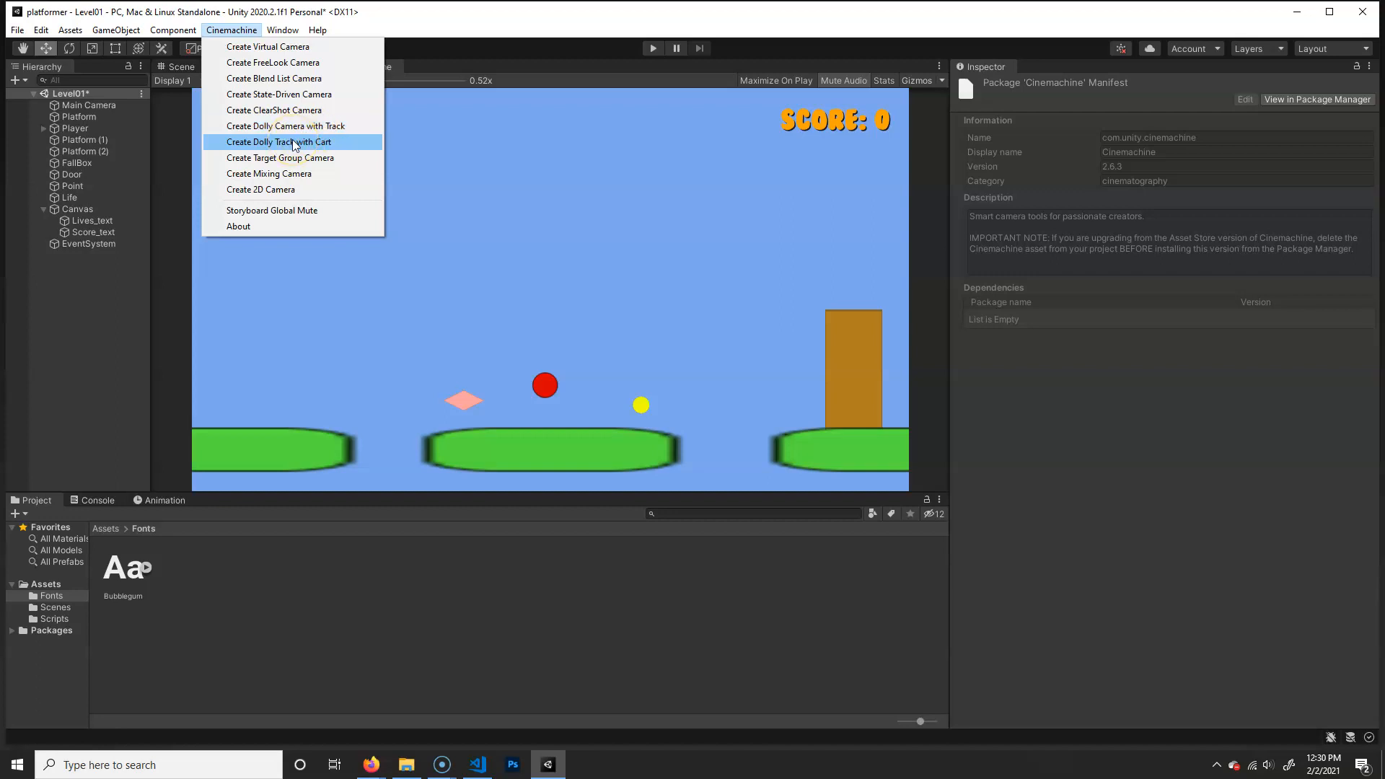
{"action": "left_click", "coordinate": [280, 149]}
{"action": "left_click", "coordinate": [332, 100]}
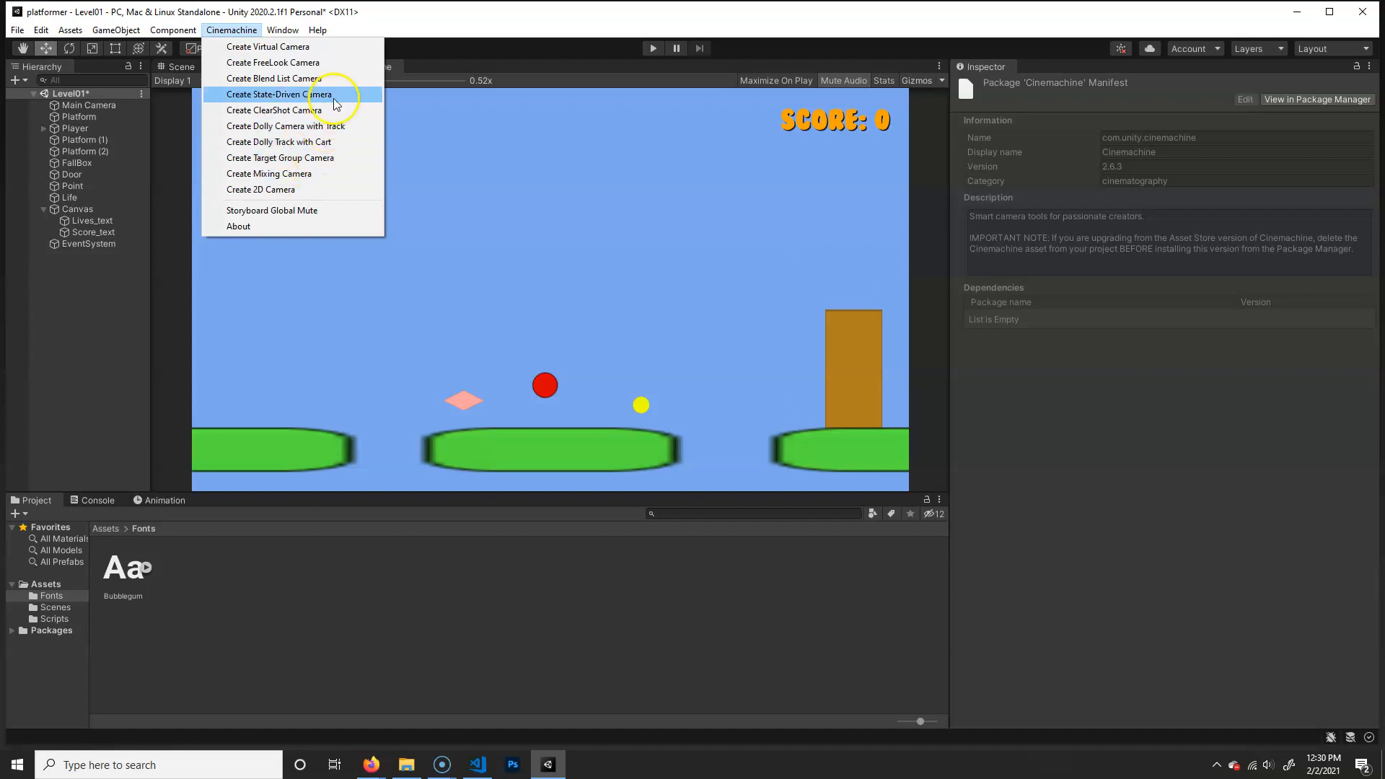
{"action": "left_click", "coordinate": [283, 190]}
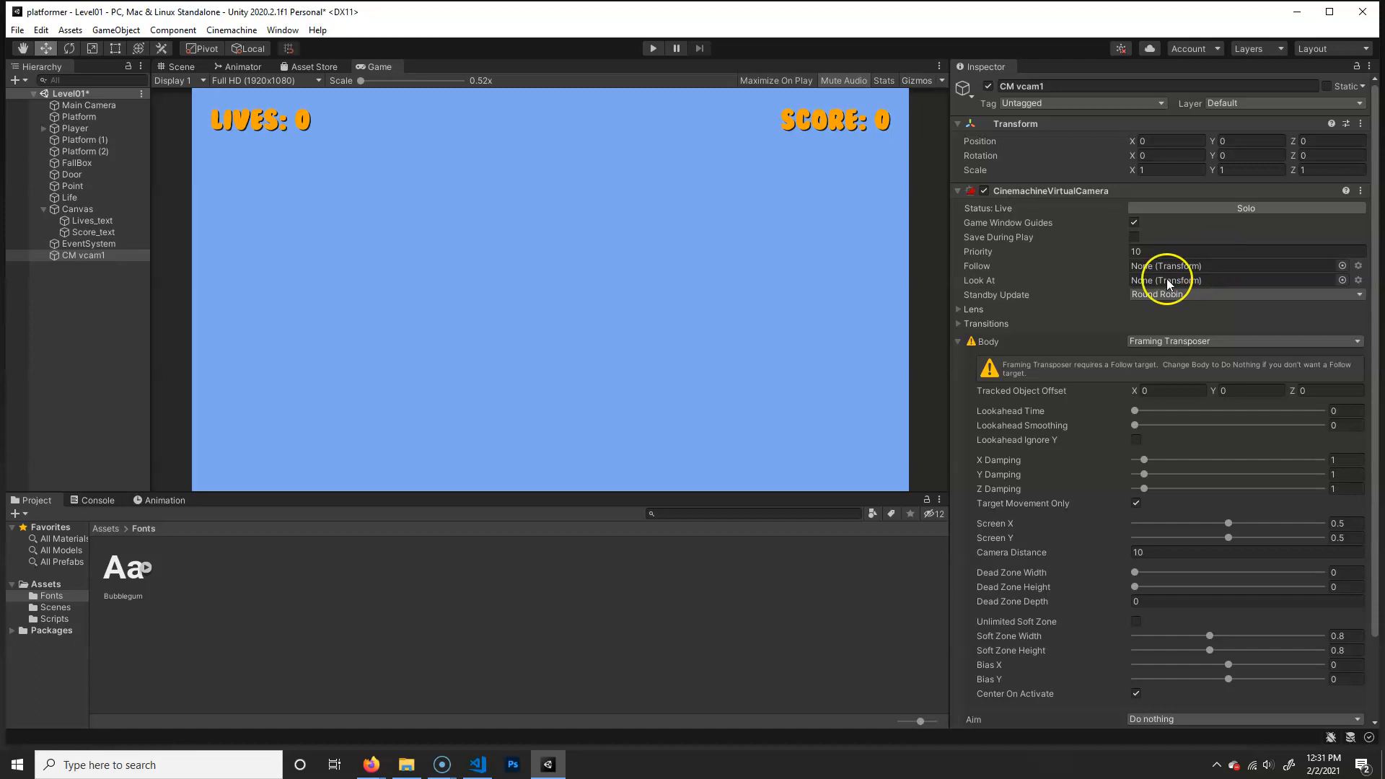
{"action": "left_click_drag", "start_coordinate": [134, 137], "coordinate": [1188, 265]}
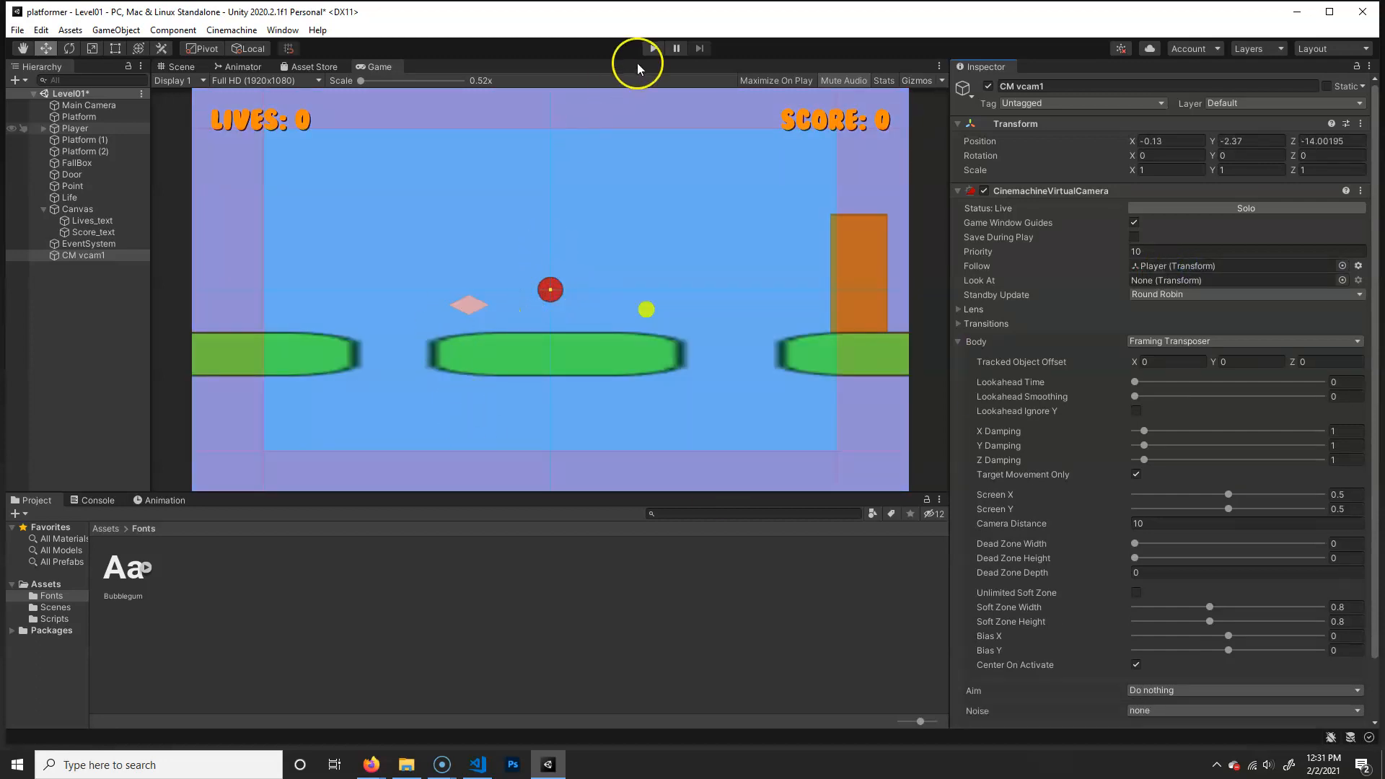
Play-test the level by moving and jumping with the player to check the camera following, and stop play mode.
{"action": "left_click", "coordinate": [651, 49]}
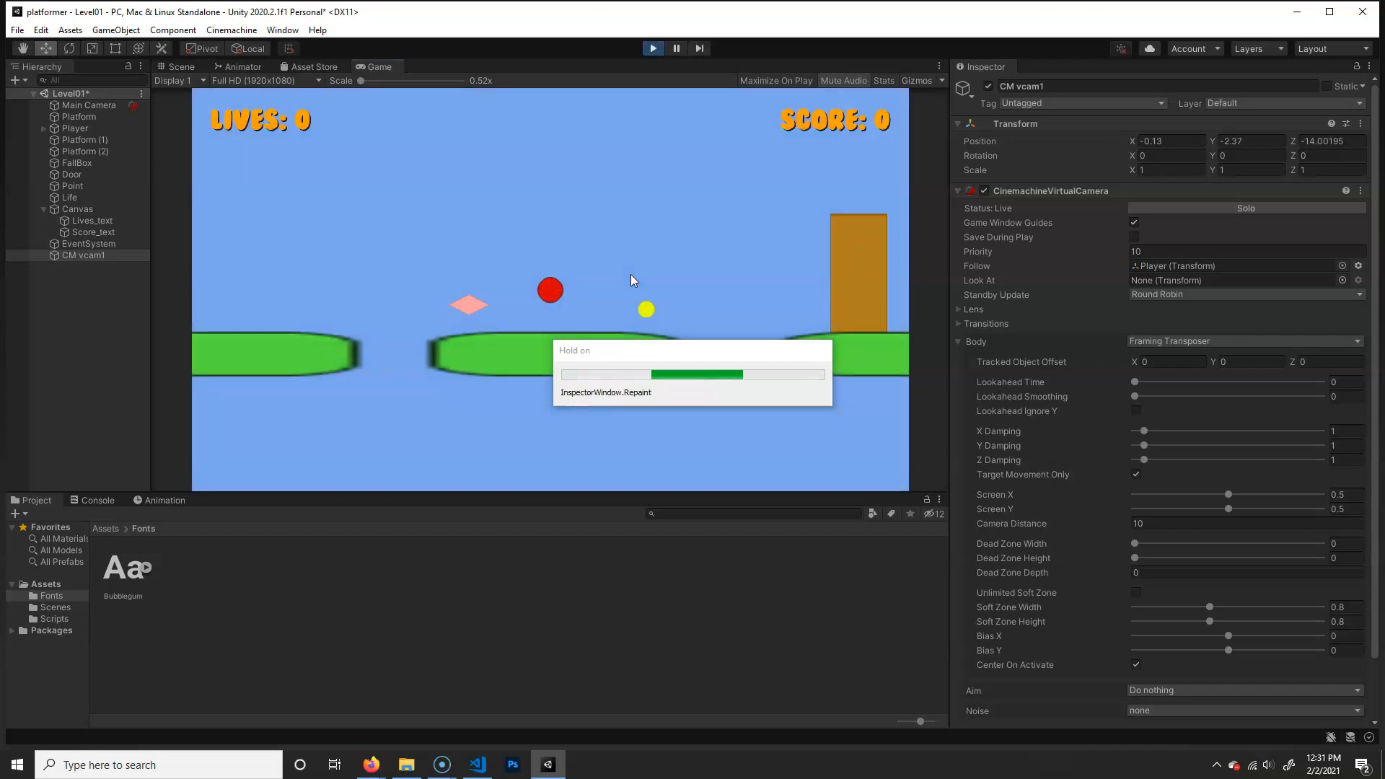
{"action": "key", "text": "Left"}
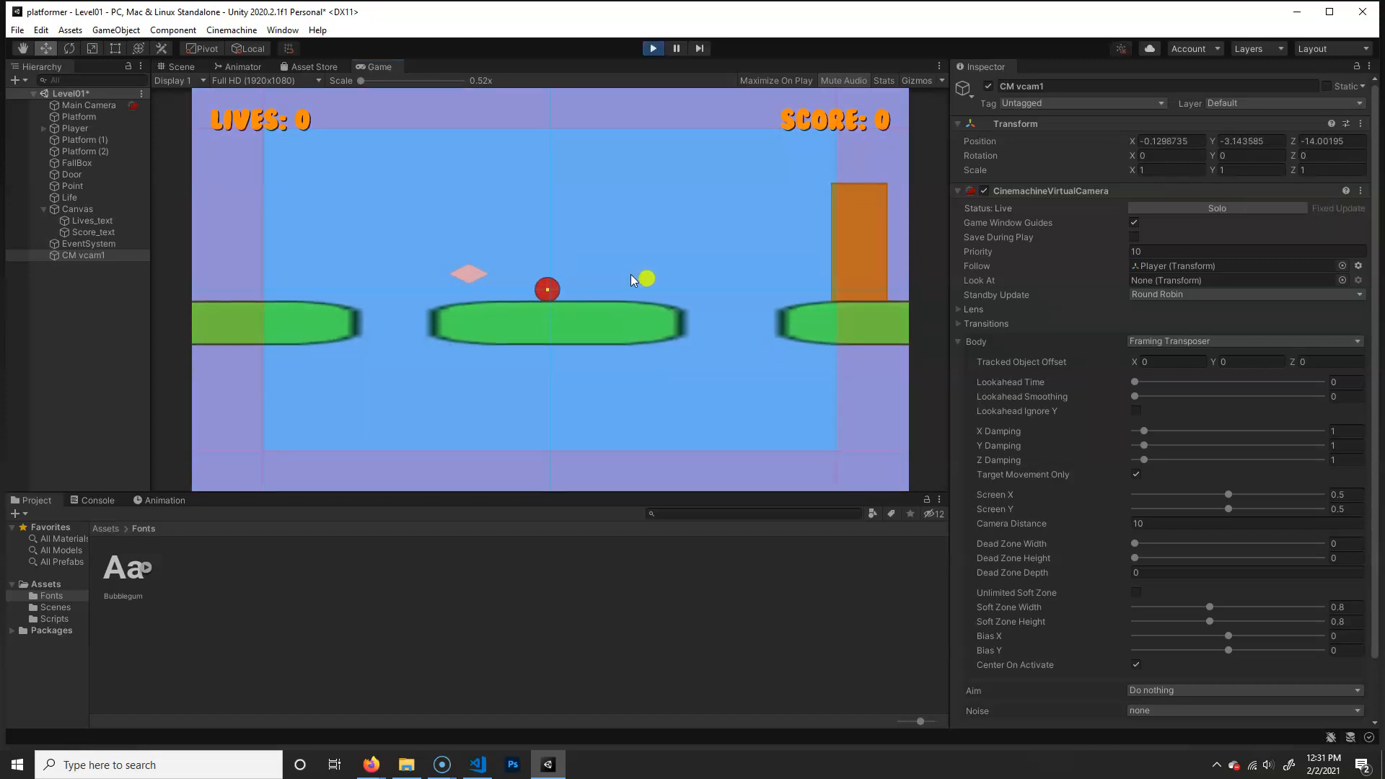
{"action": "key", "text": "Right"}
{"action": "key", "text": "Left"}
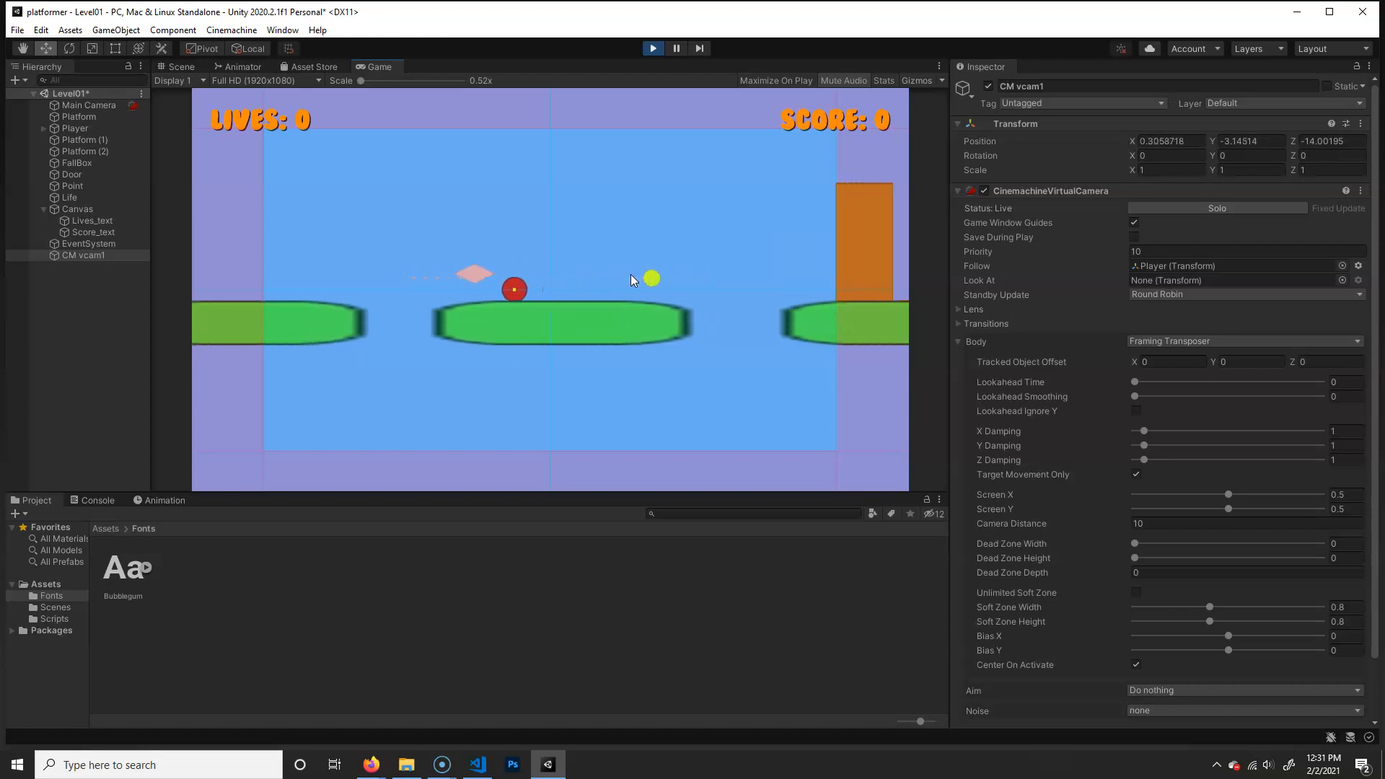
{"action": "key", "text": "space"}
{"action": "key", "text": "Left"}
{"action": "key", "text": "Right"}
{"action": "key", "text": "Left"}
{"action": "key", "text": "Right"}
{"action": "key", "text": "space"}
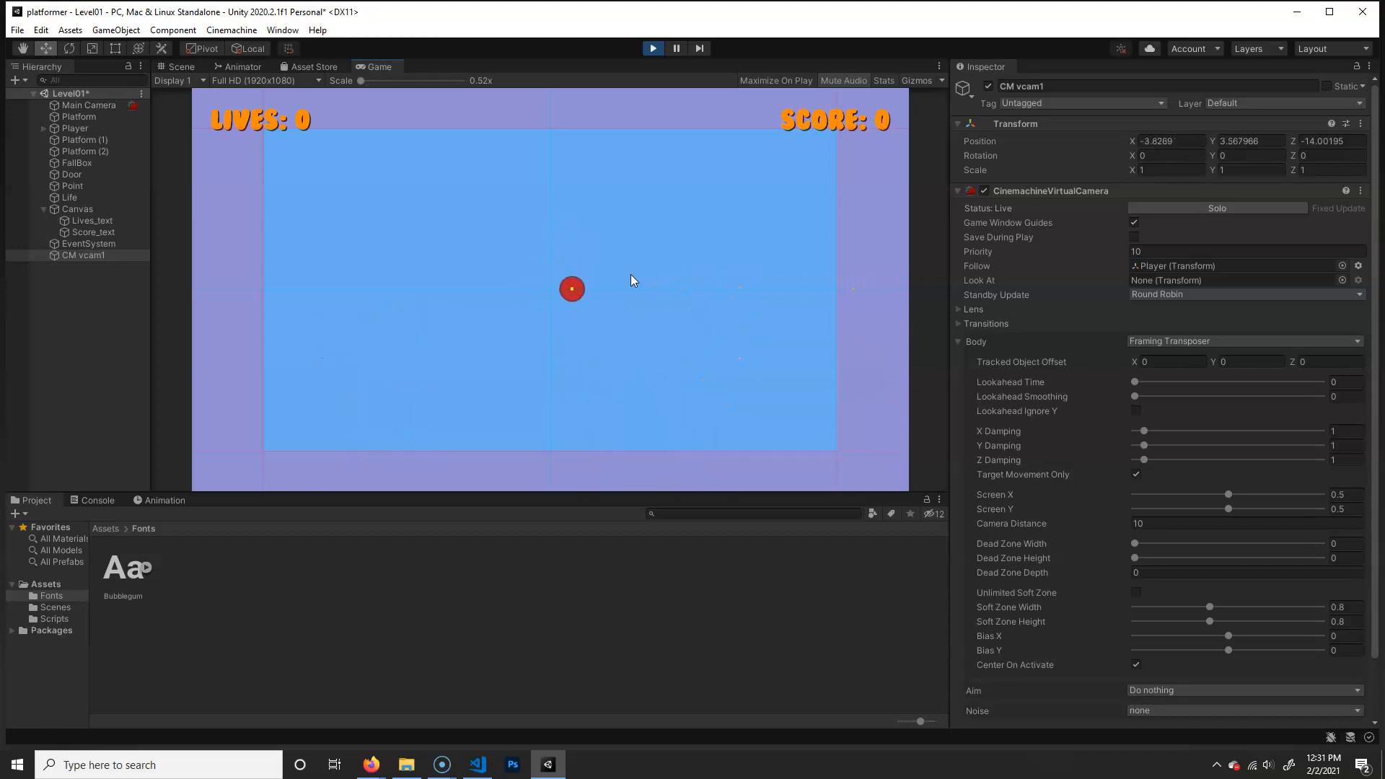
{"action": "key", "text": "Right"}
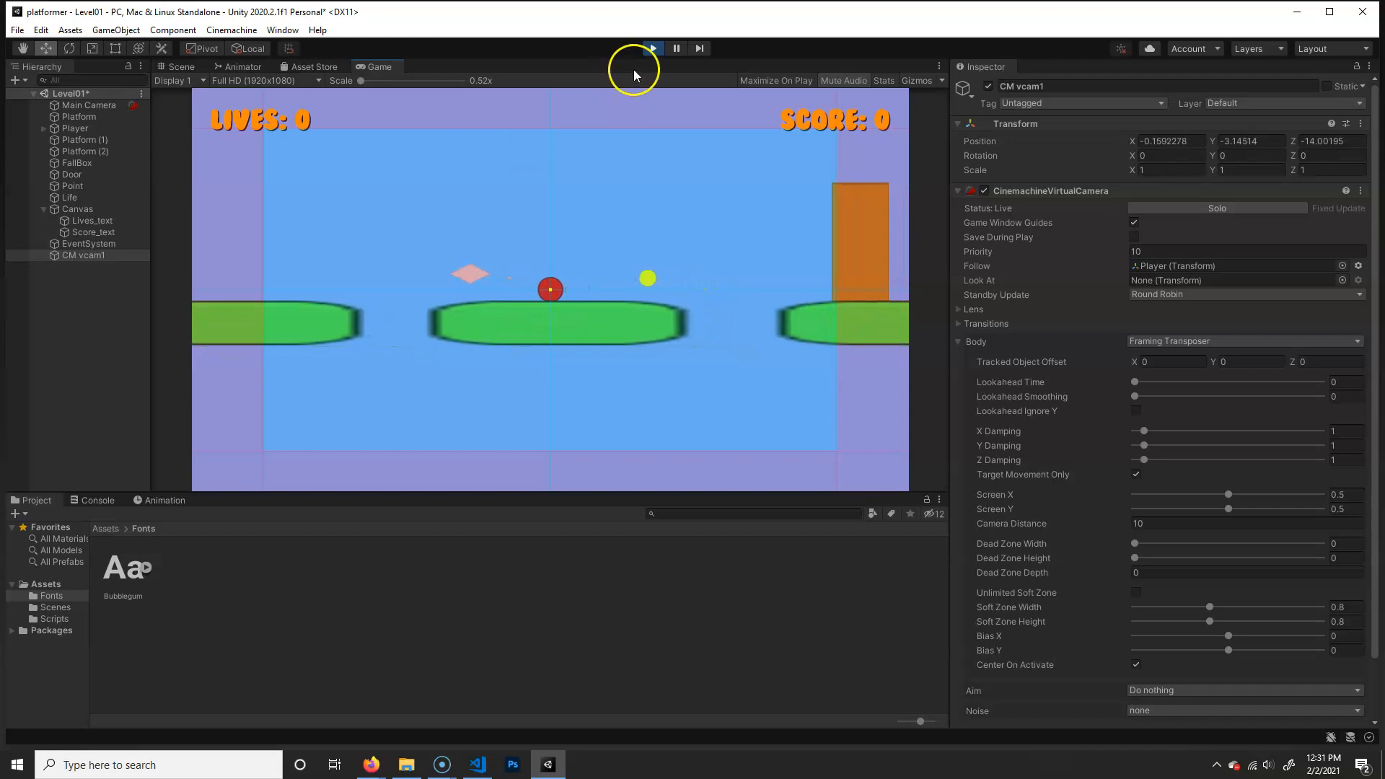
{"action": "left_click", "coordinate": [653, 48]}
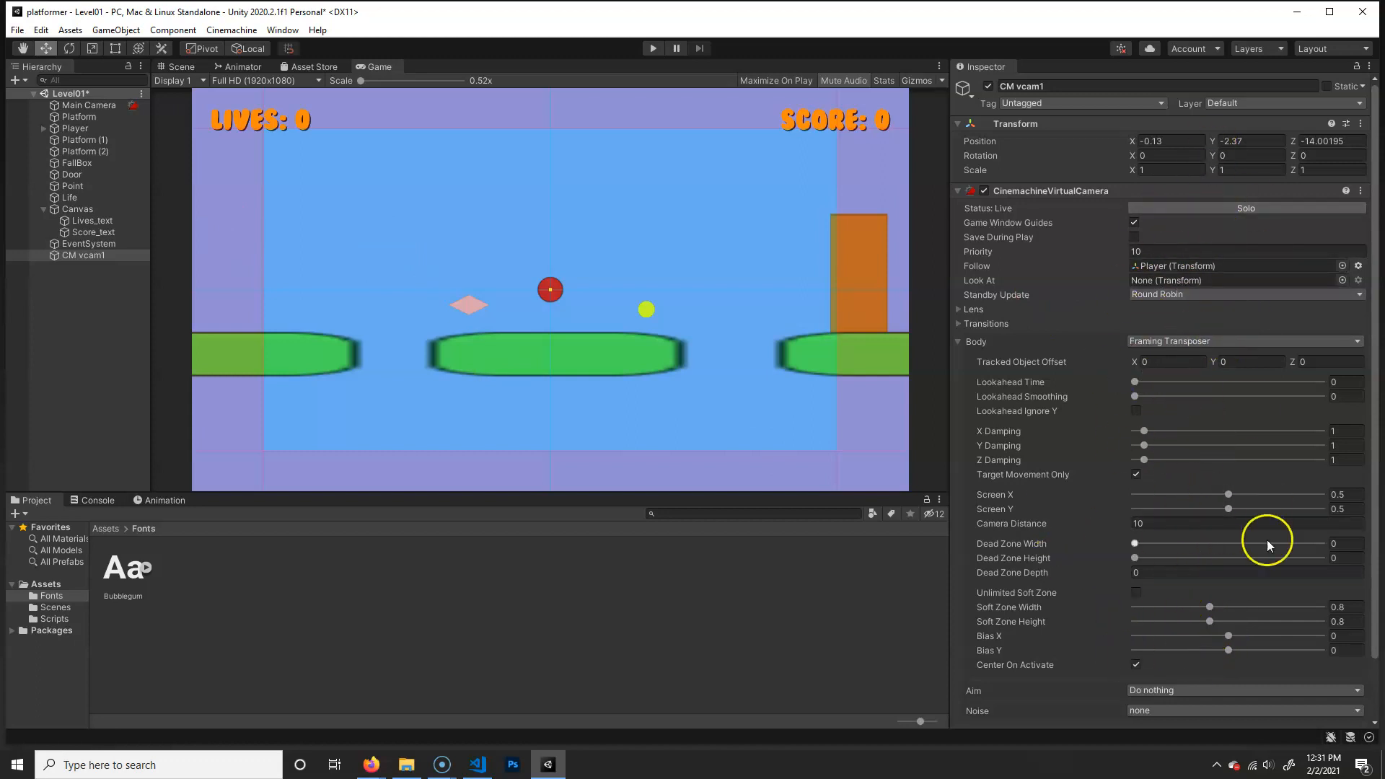
Try orthographic sizes of 2 and 10 in the lens settings of CM vcam1, and set the size back to 5.
{"action": "left_click", "coordinate": [958, 309]}
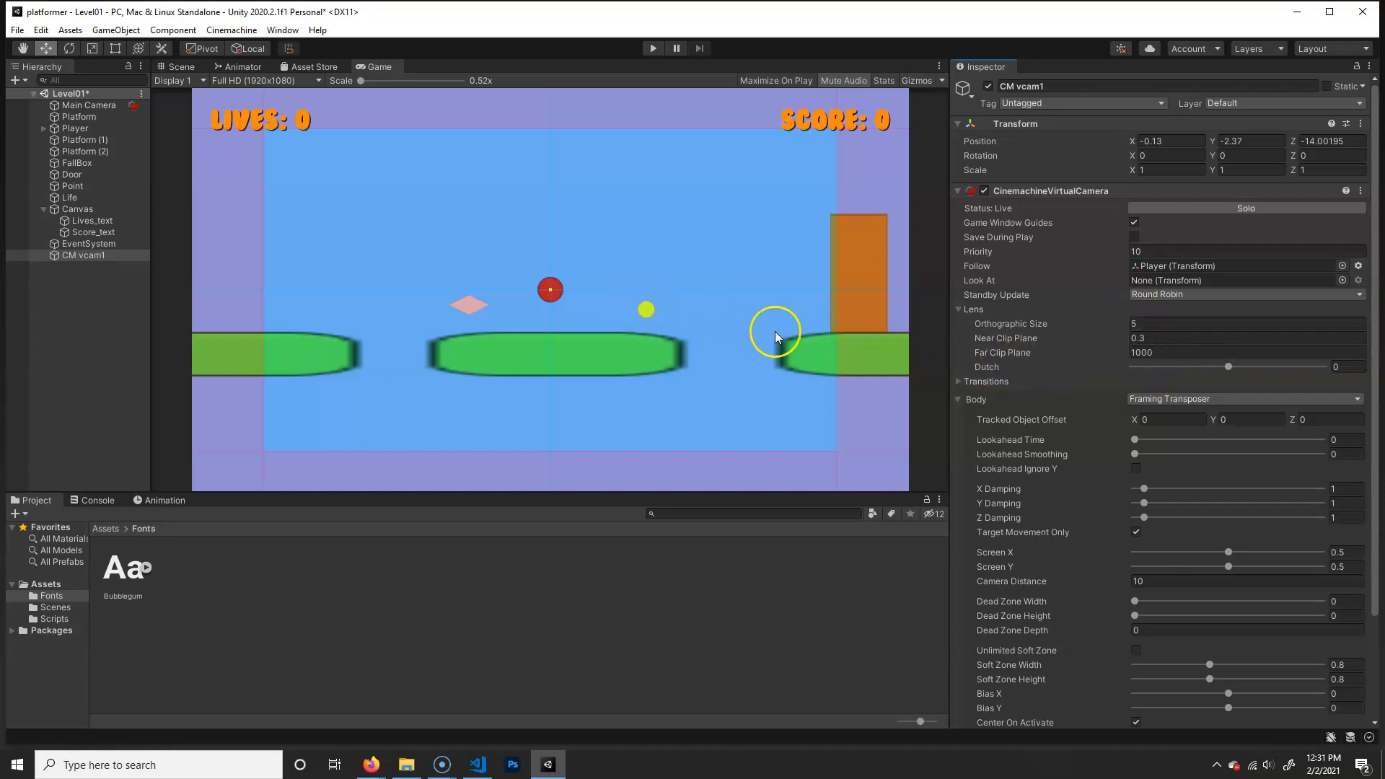
{"action": "left_click", "coordinate": [1149, 322]}
{"action": "left_click_drag", "start_coordinate": [1149, 323], "coordinate": [1311, 327]}
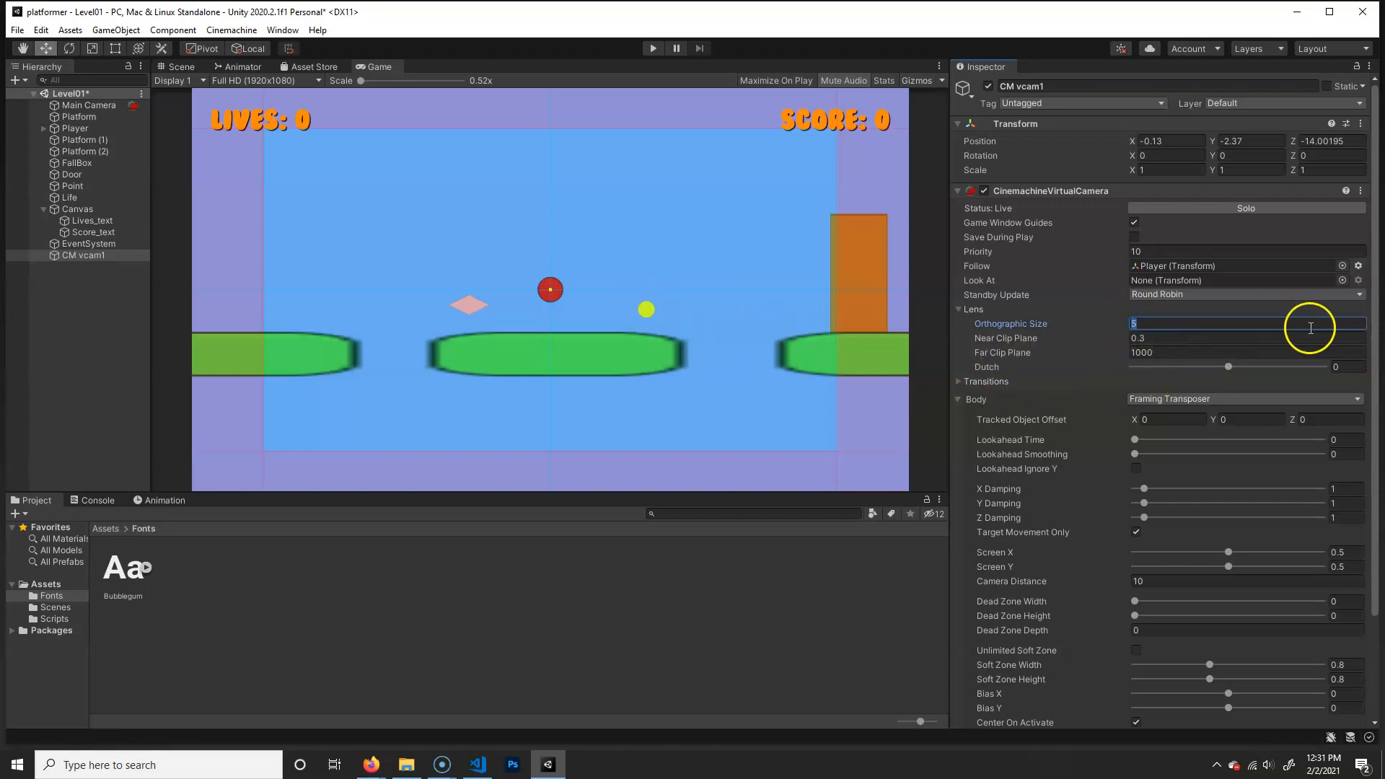
{"action": "type", "text": "2"}
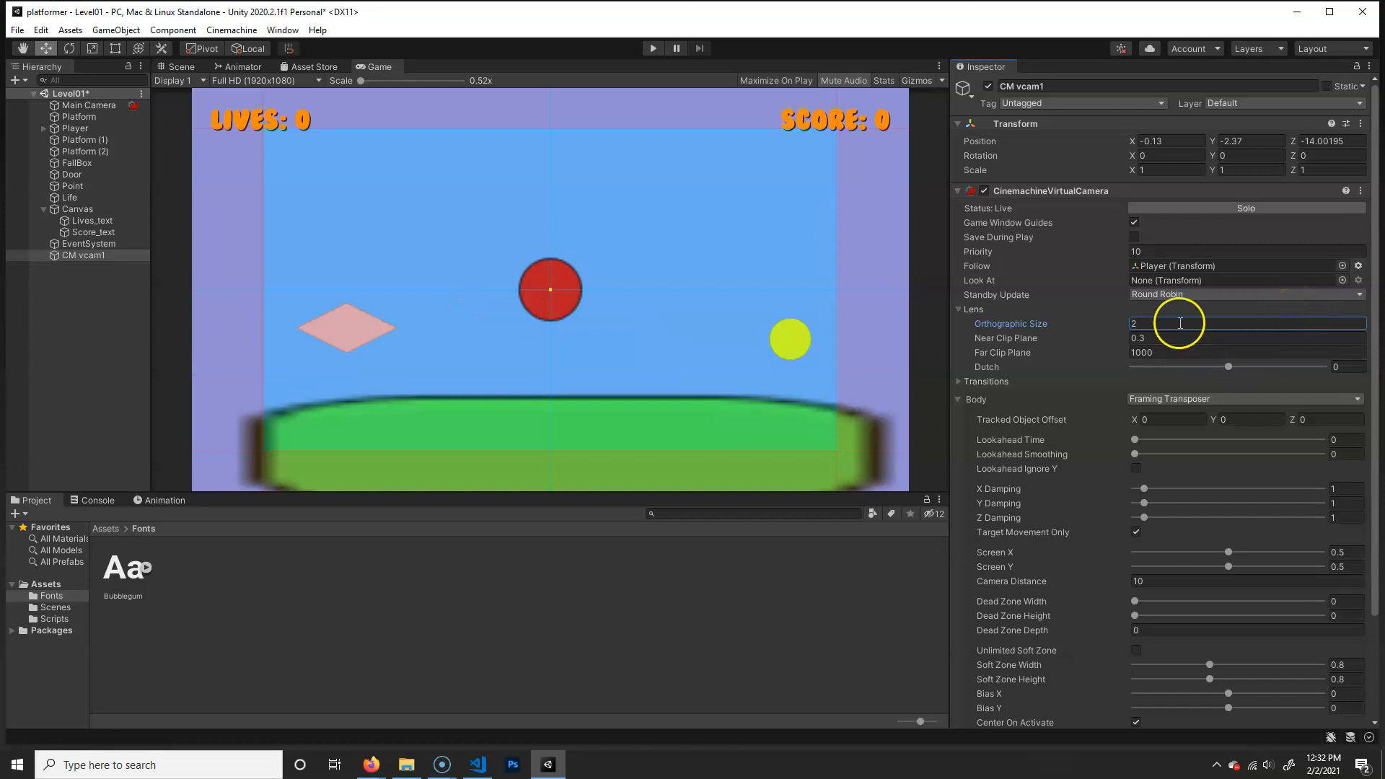
{"action": "type", "text": "10"}
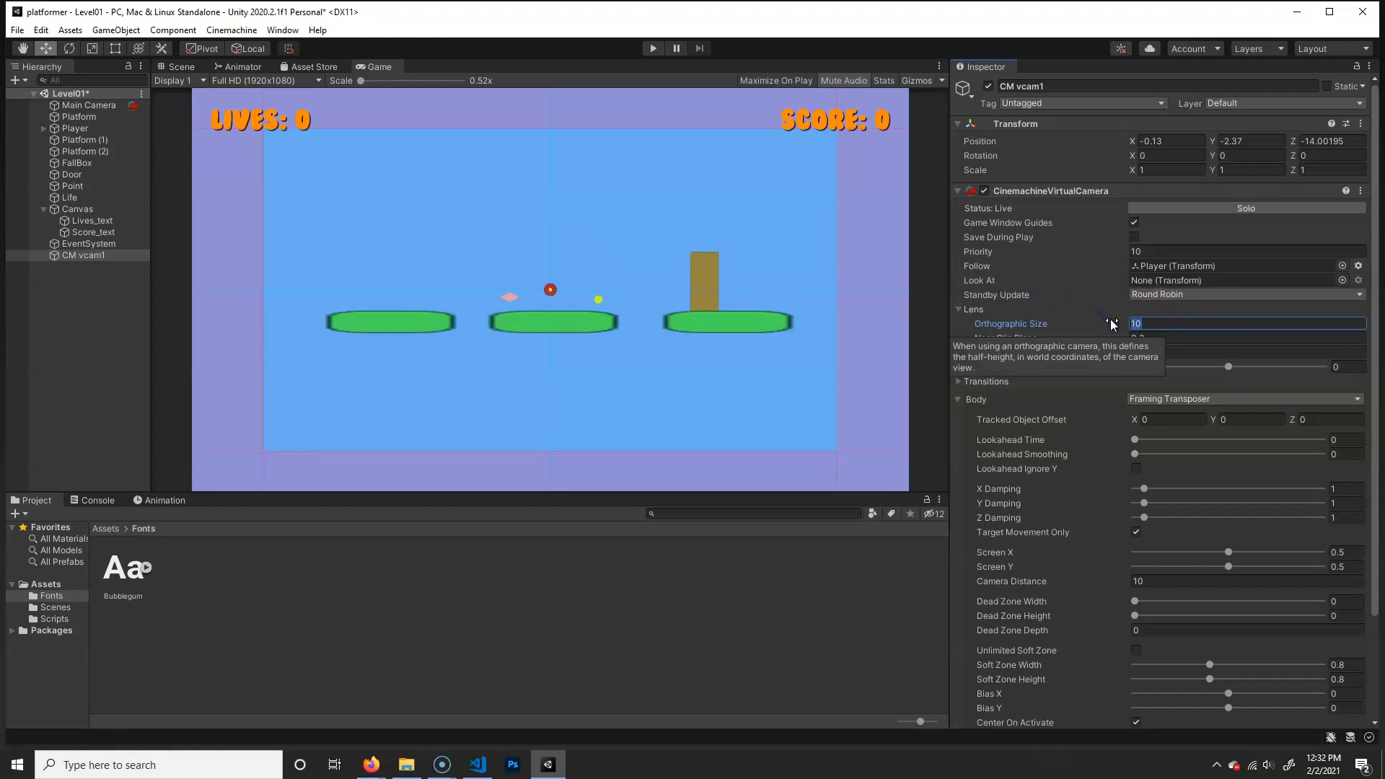
{"action": "type", "text": "5"}
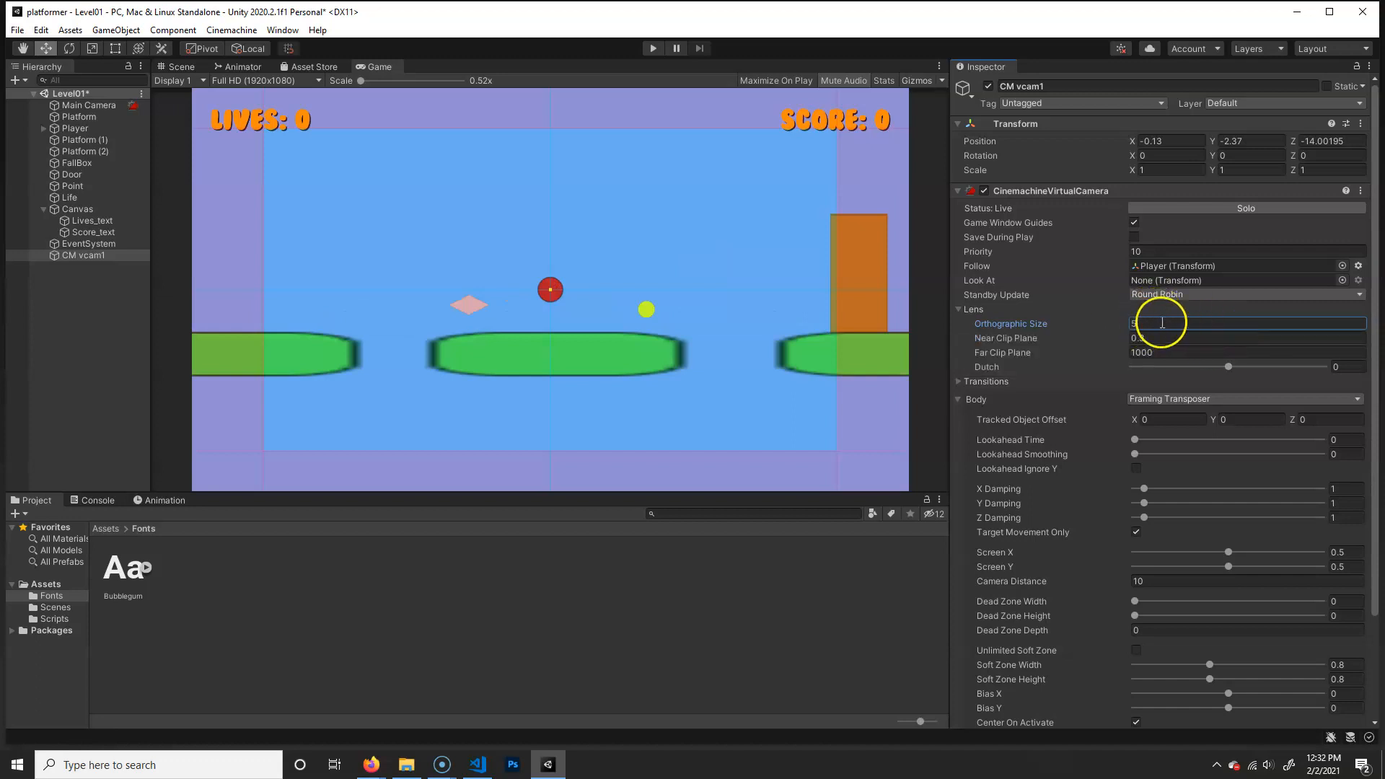
{"action": "left_click", "coordinate": [974, 309]}
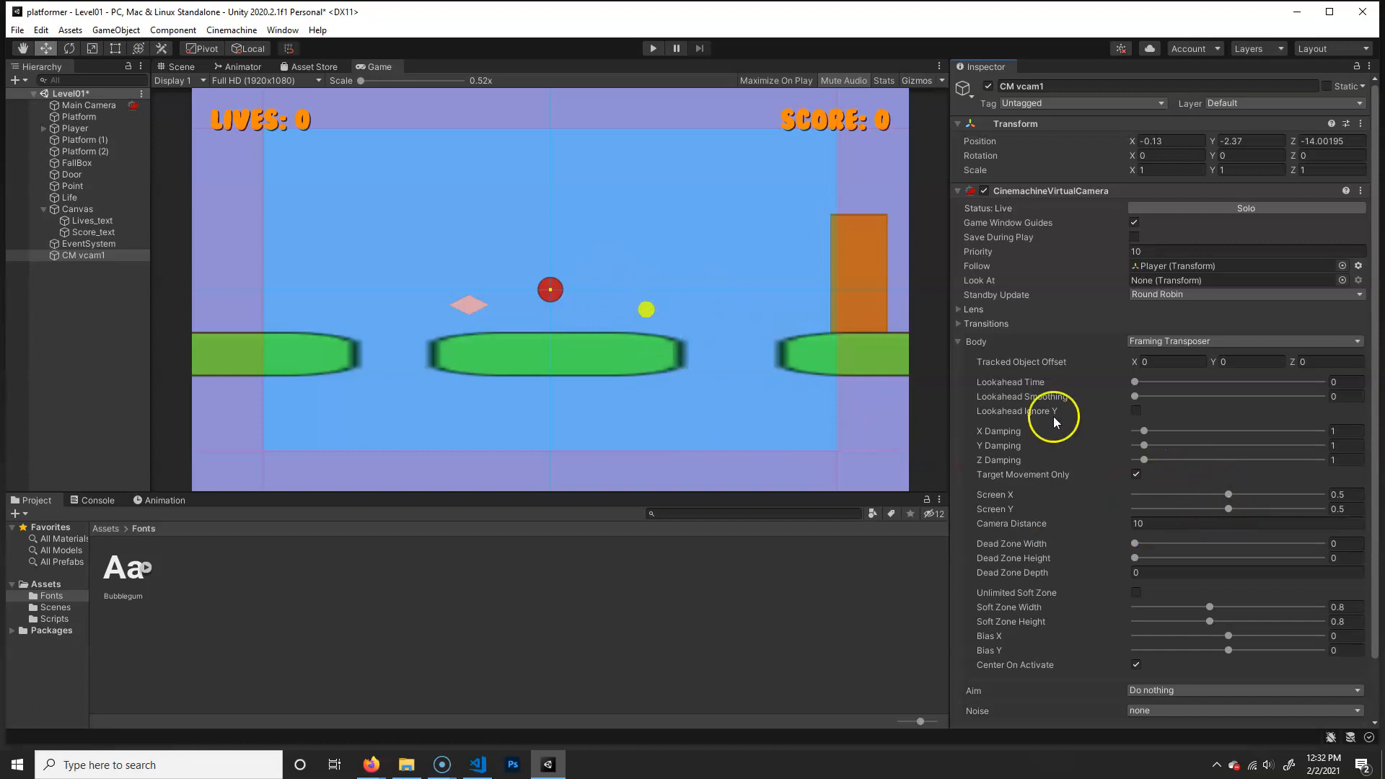
Shift the camera framing horizontally by setting Screen X of CM vcam1 to about 0.345, and save the scene.
{"action": "left_click_drag", "start_coordinate": [1229, 494], "coordinate": [1215, 497]}
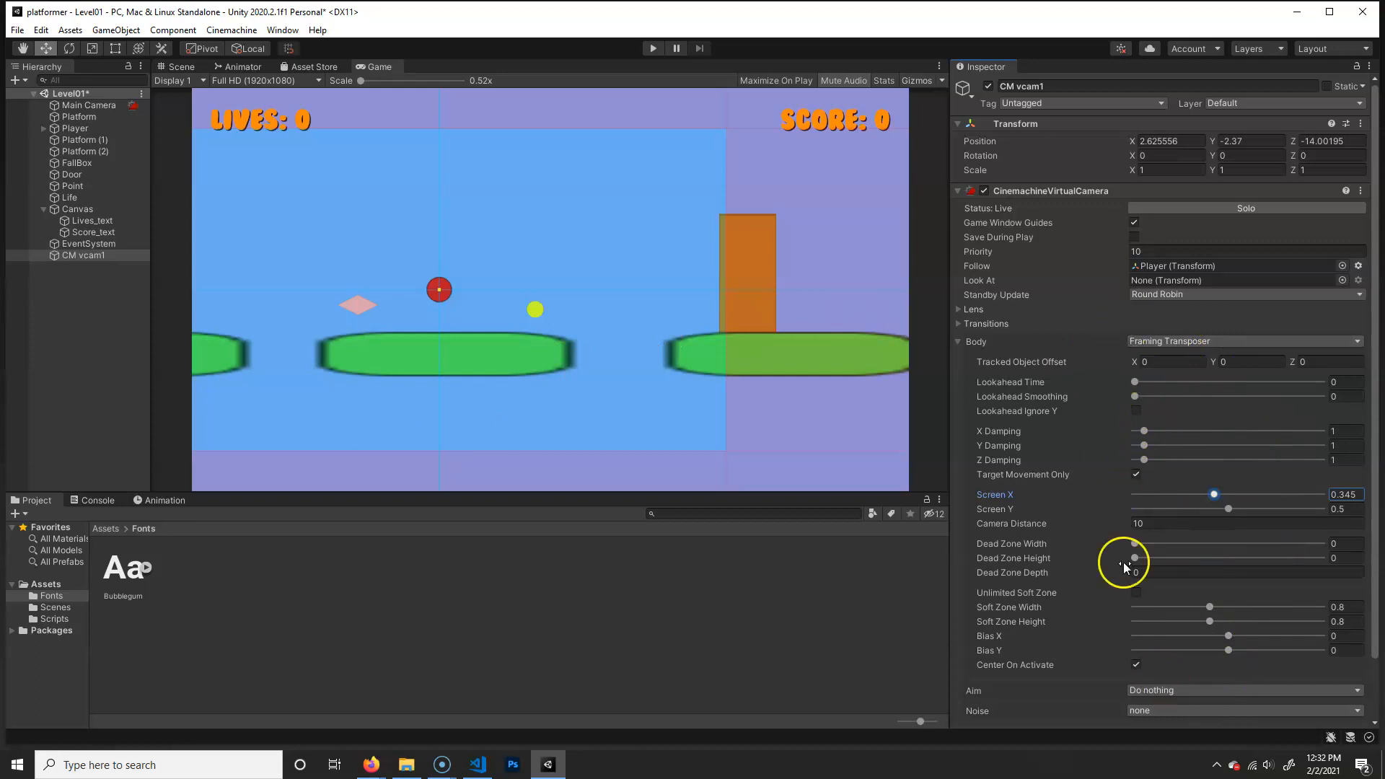
{"action": "mouse_move", "coordinate": [1021, 363]}
{"action": "left_click", "coordinate": [85, 352]}
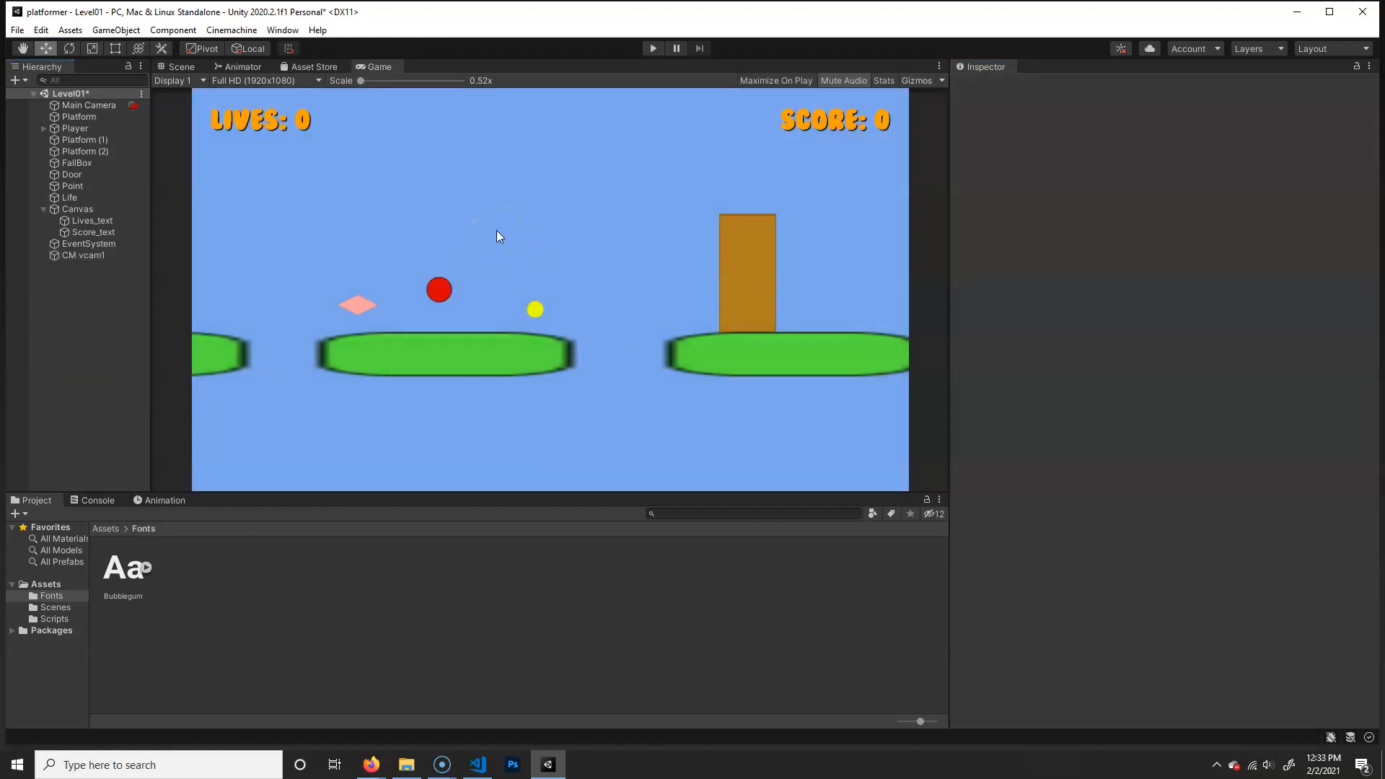
{"action": "key", "text": "ctrl+s"}
Lower the player in the camera framing by setting Screen Y of CM vcam1 to about 0.693.
{"action": "left_click", "coordinate": [81, 255]}
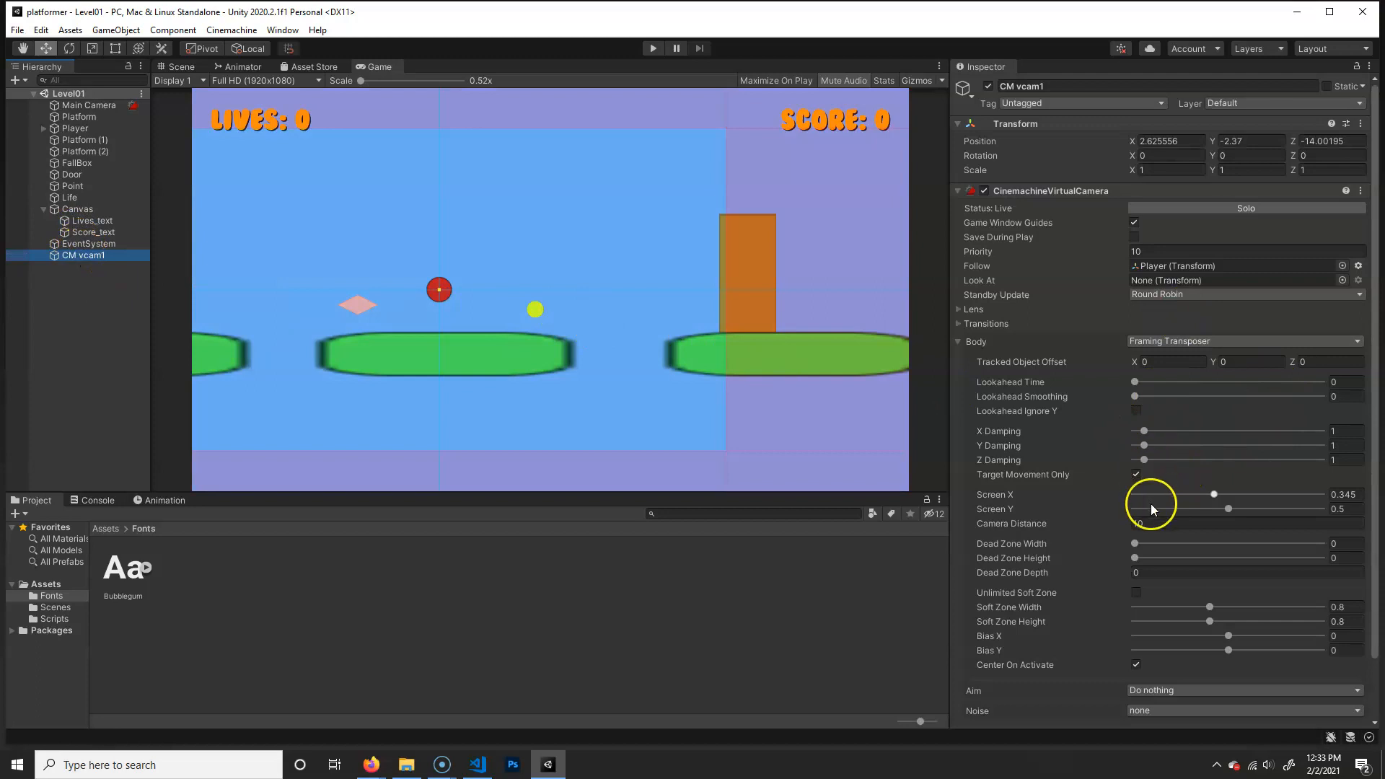
{"action": "left_click_drag", "start_coordinate": [1229, 509], "coordinate": [1251, 509]}
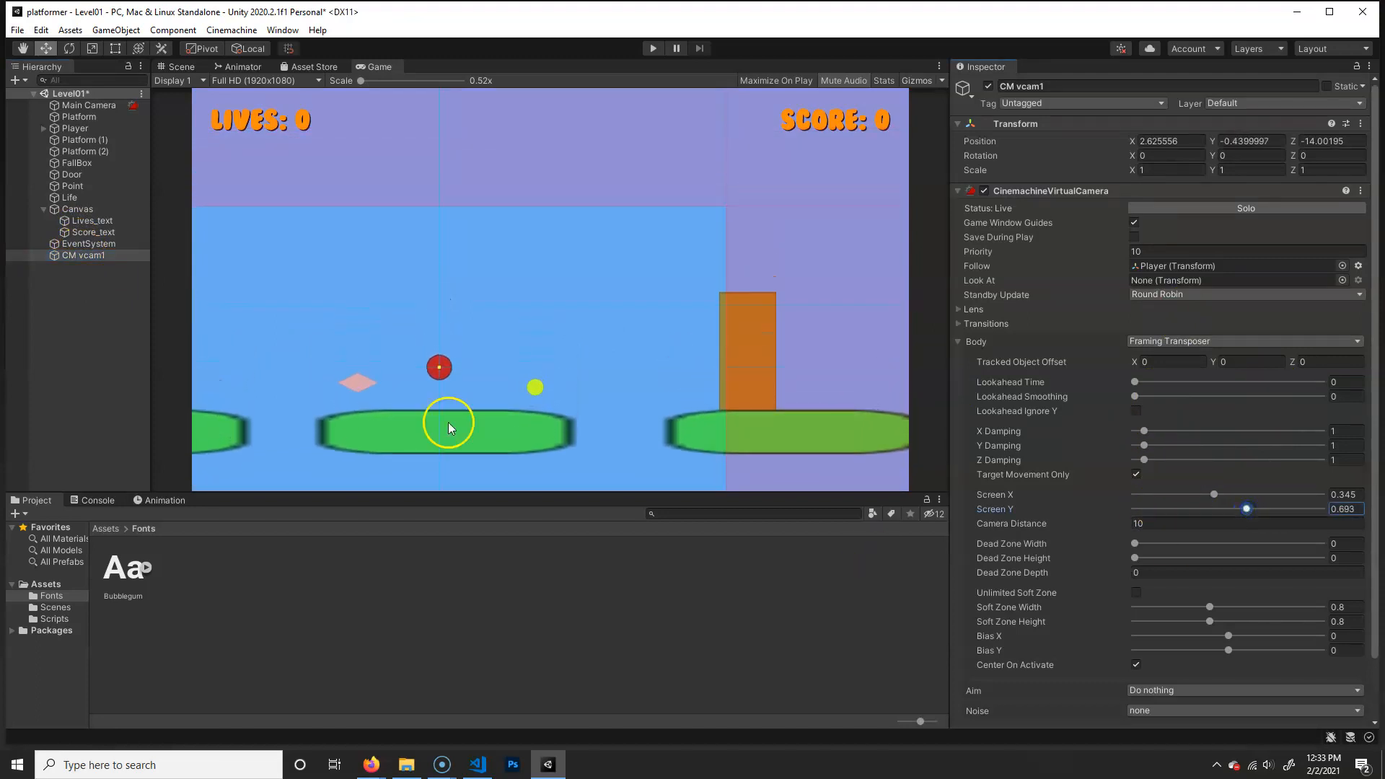